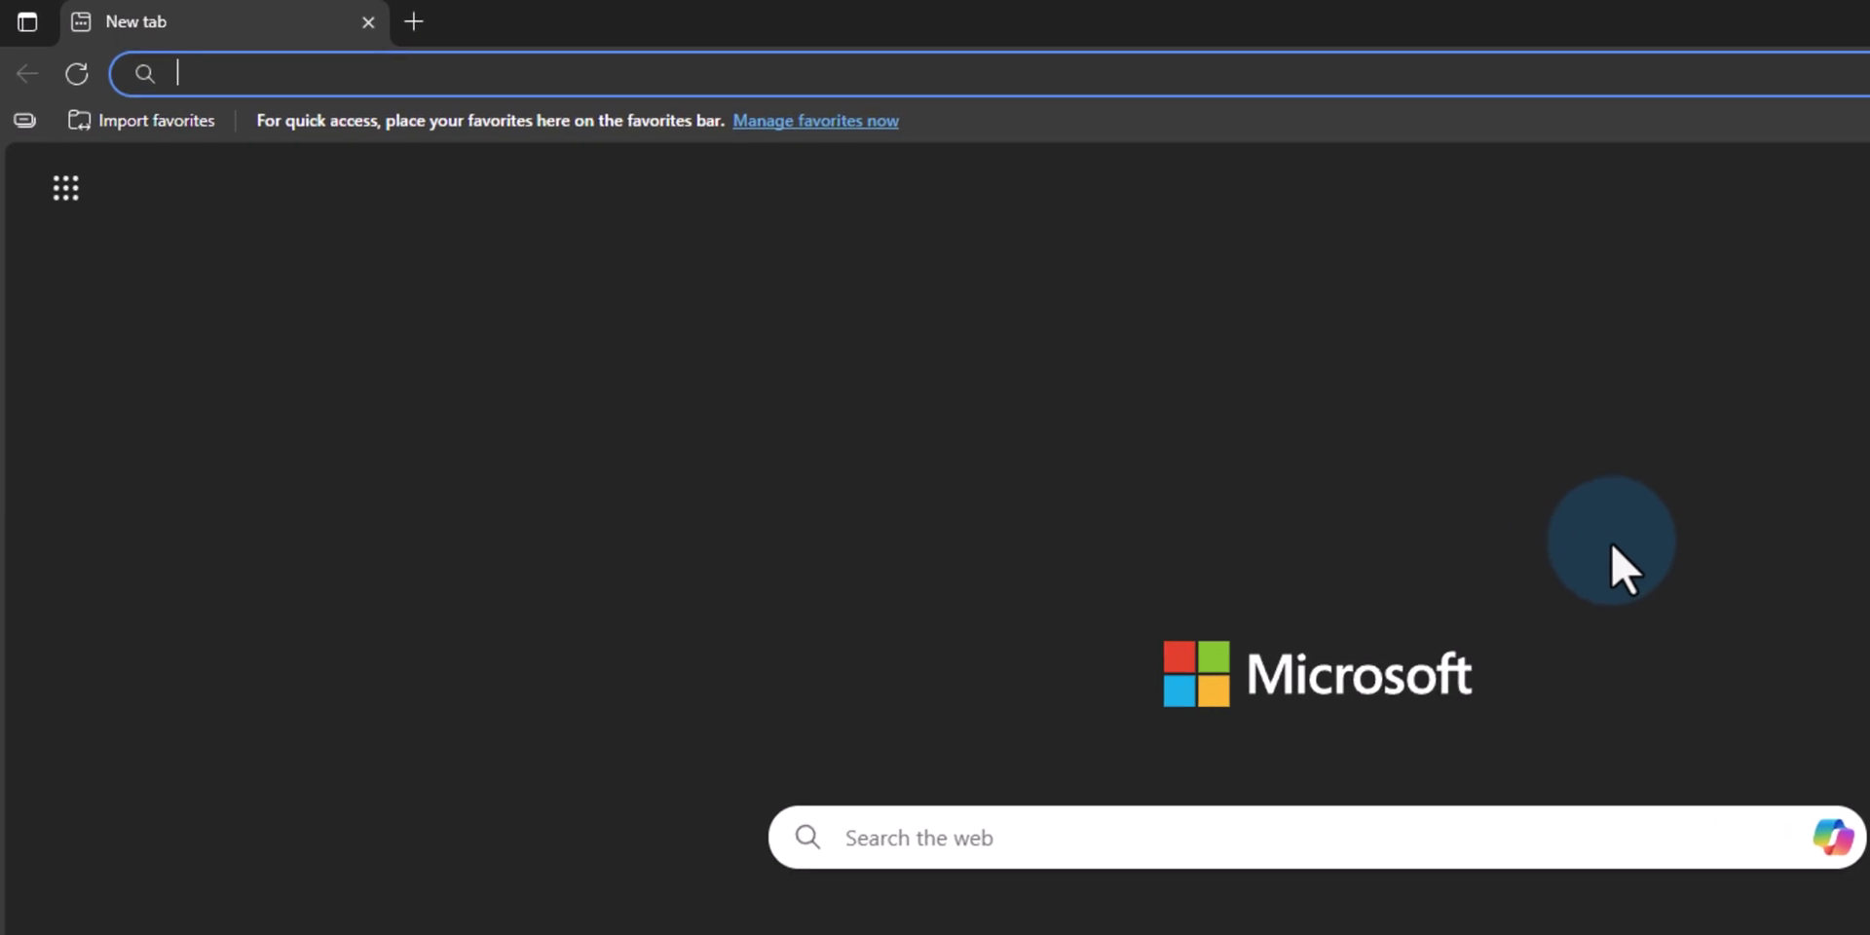
Find and open the WinLibs website, winlibs.com, from the browser's address suggestions
{"action": "left_click", "coordinate": [1049, 74]}
{"action": "type", "text": "win"}
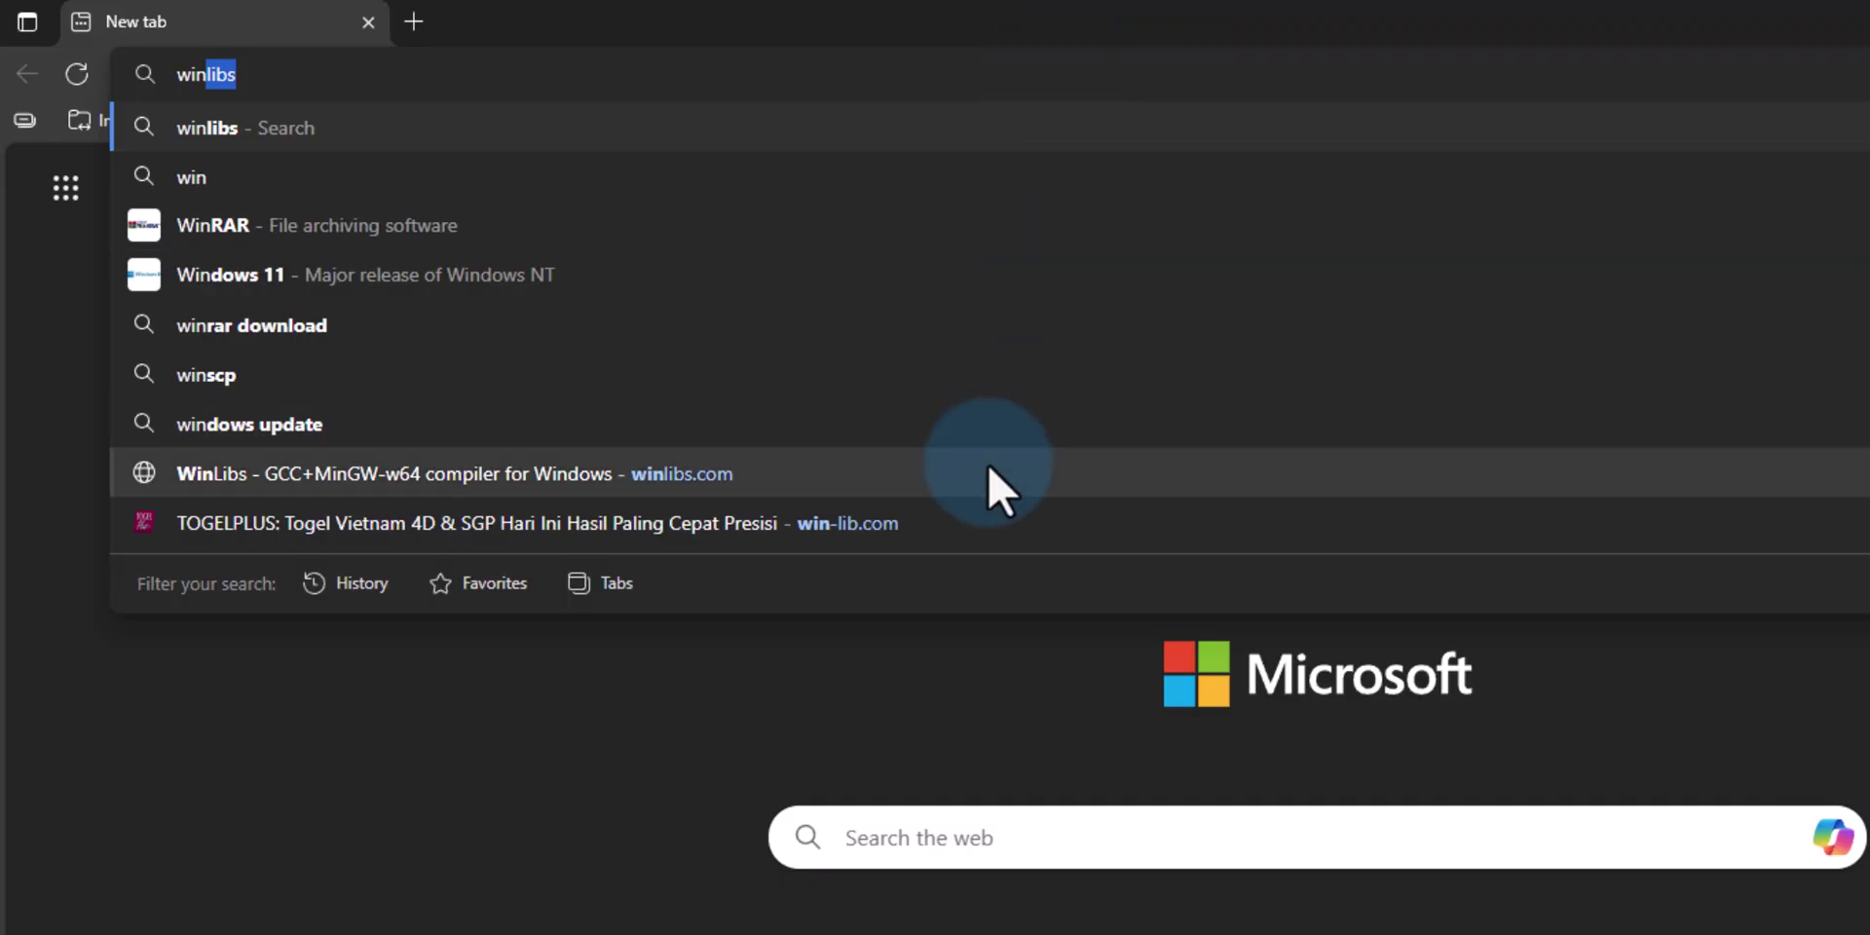
{"action": "left_click", "coordinate": [989, 468]}
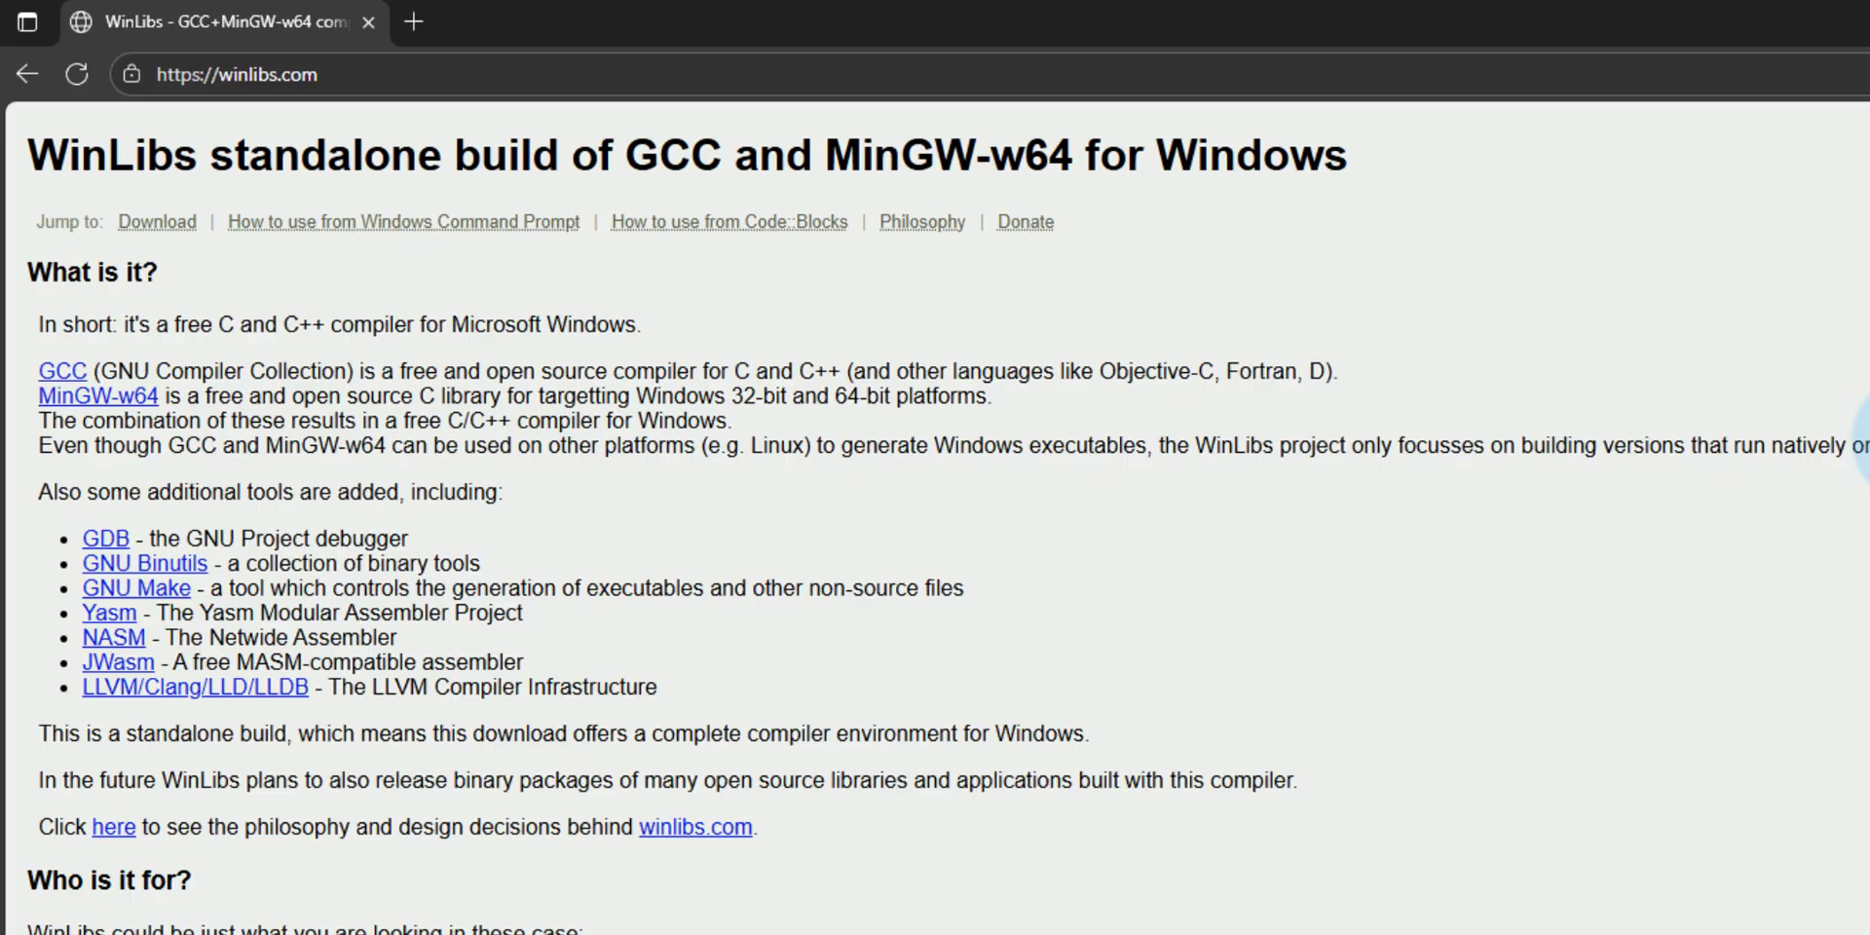
Download the Win64 Zip archive of the latest UCRT release, GCC 15.2.0 with POSIX threads and MinGW-w64 13.0.0
{"action": "scroll", "coordinate": [1828, 476], "scroll_direction": "down", "scroll_amount": 10}
{"action": "scroll", "coordinate": [1828, 476], "scroll_direction": "down", "scroll_amount": 6}
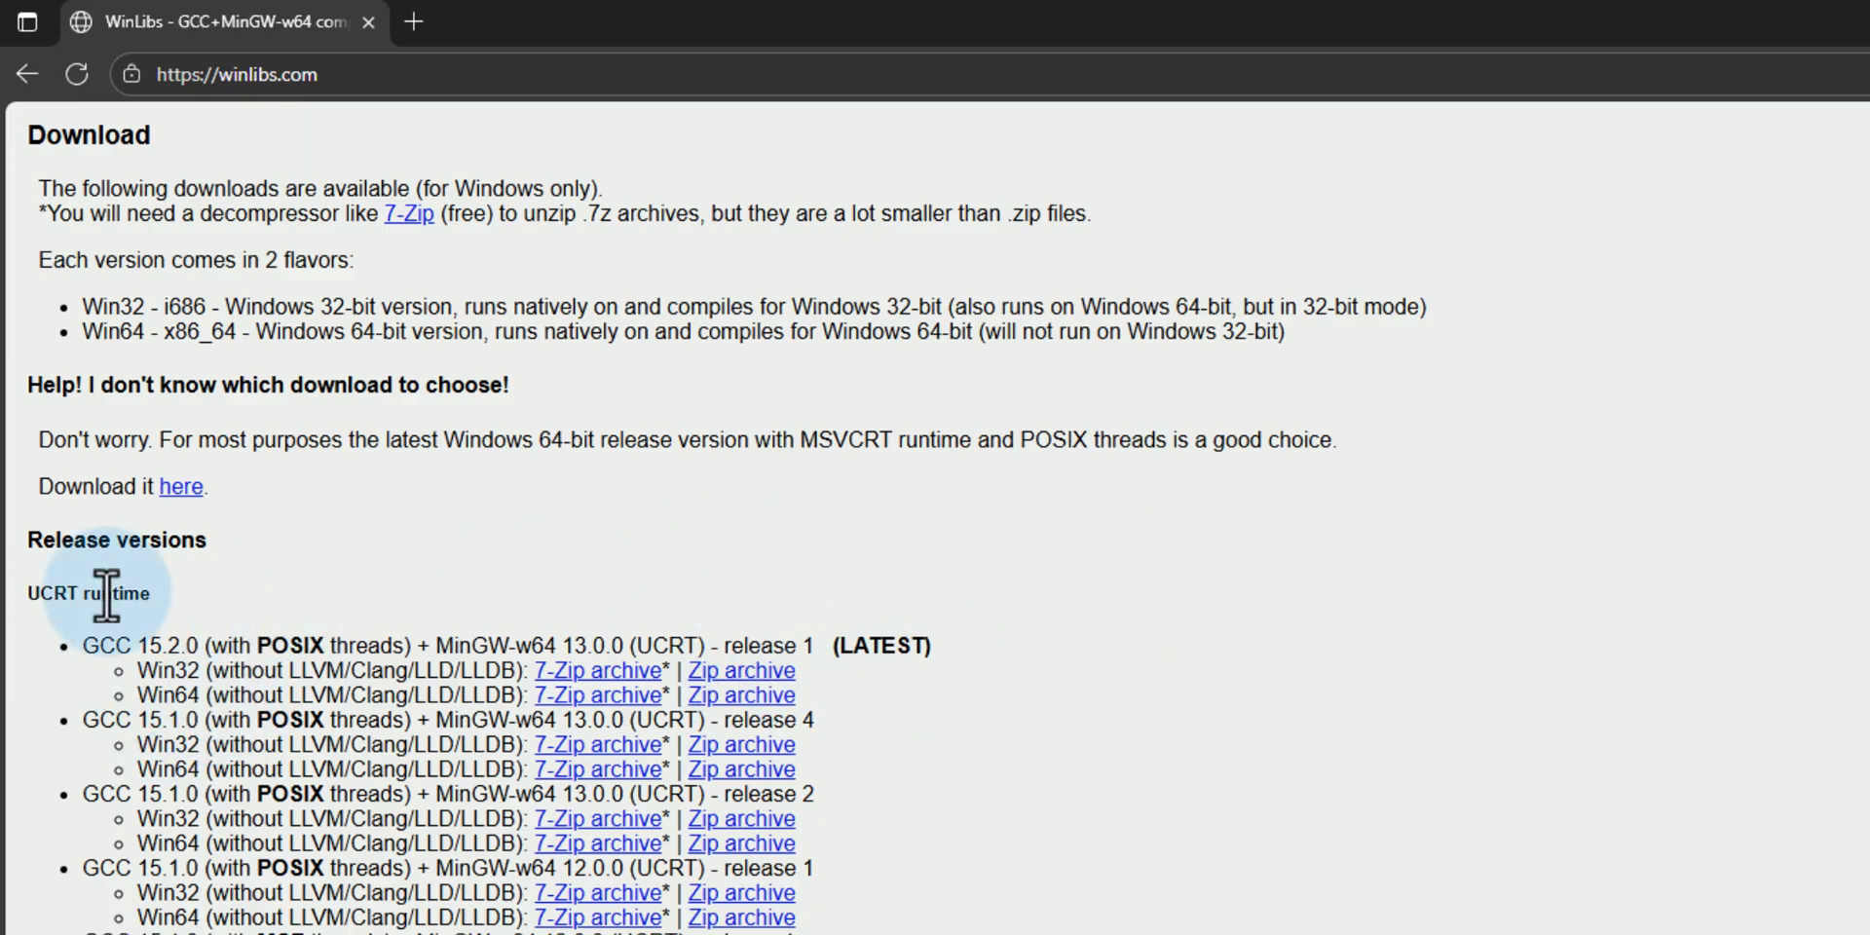
{"action": "left_click", "coordinate": [775, 704]}
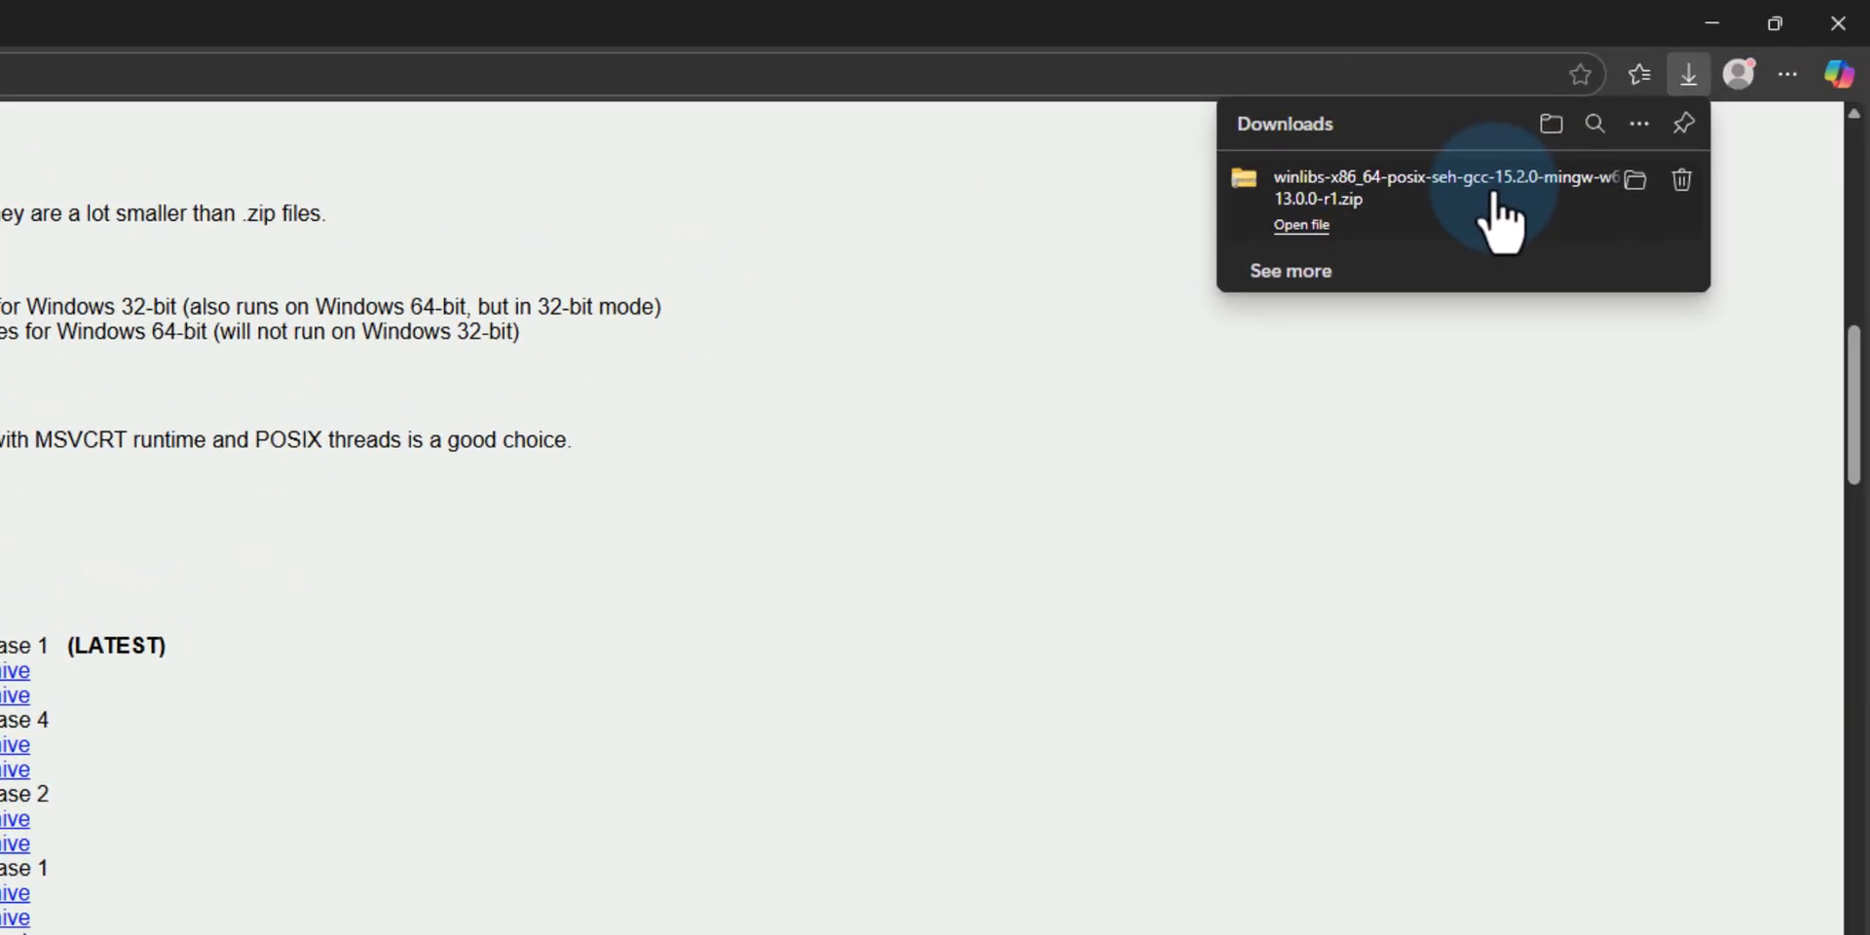
Show the downloaded WinLibs archive in its folder and start extracting all of its contents
{"action": "left_click", "coordinate": [1637, 183]}
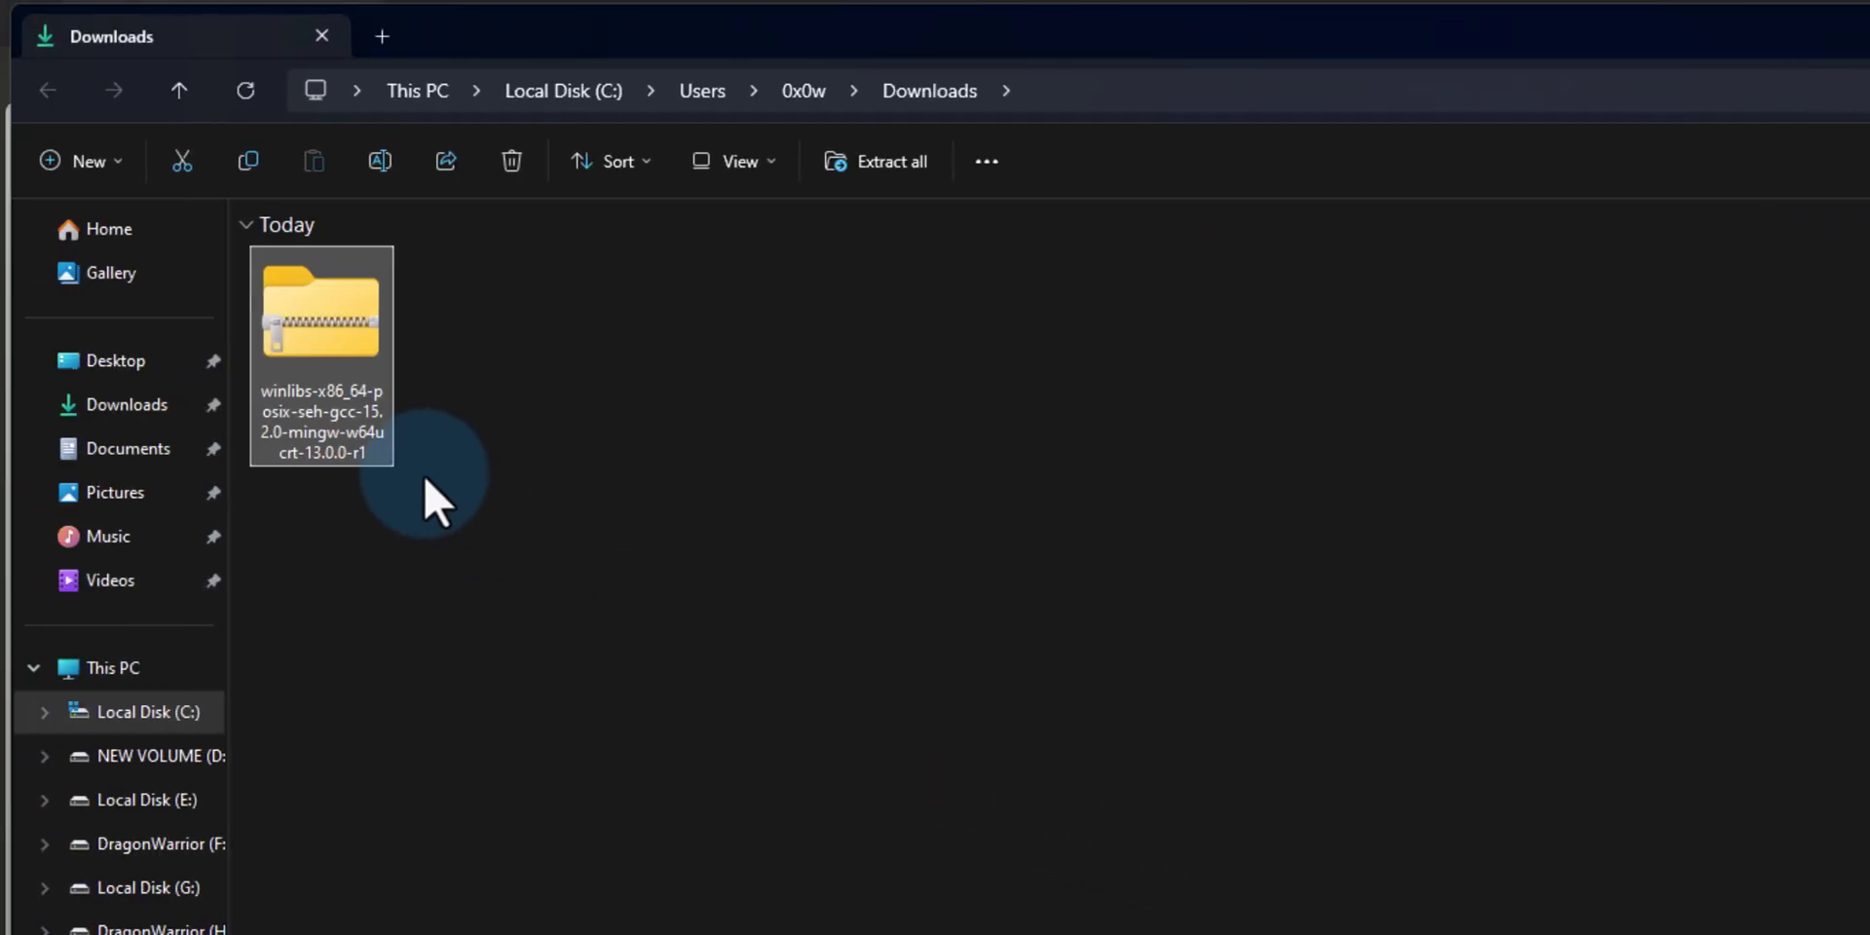
{"action": "right_click", "coordinate": [330, 352]}
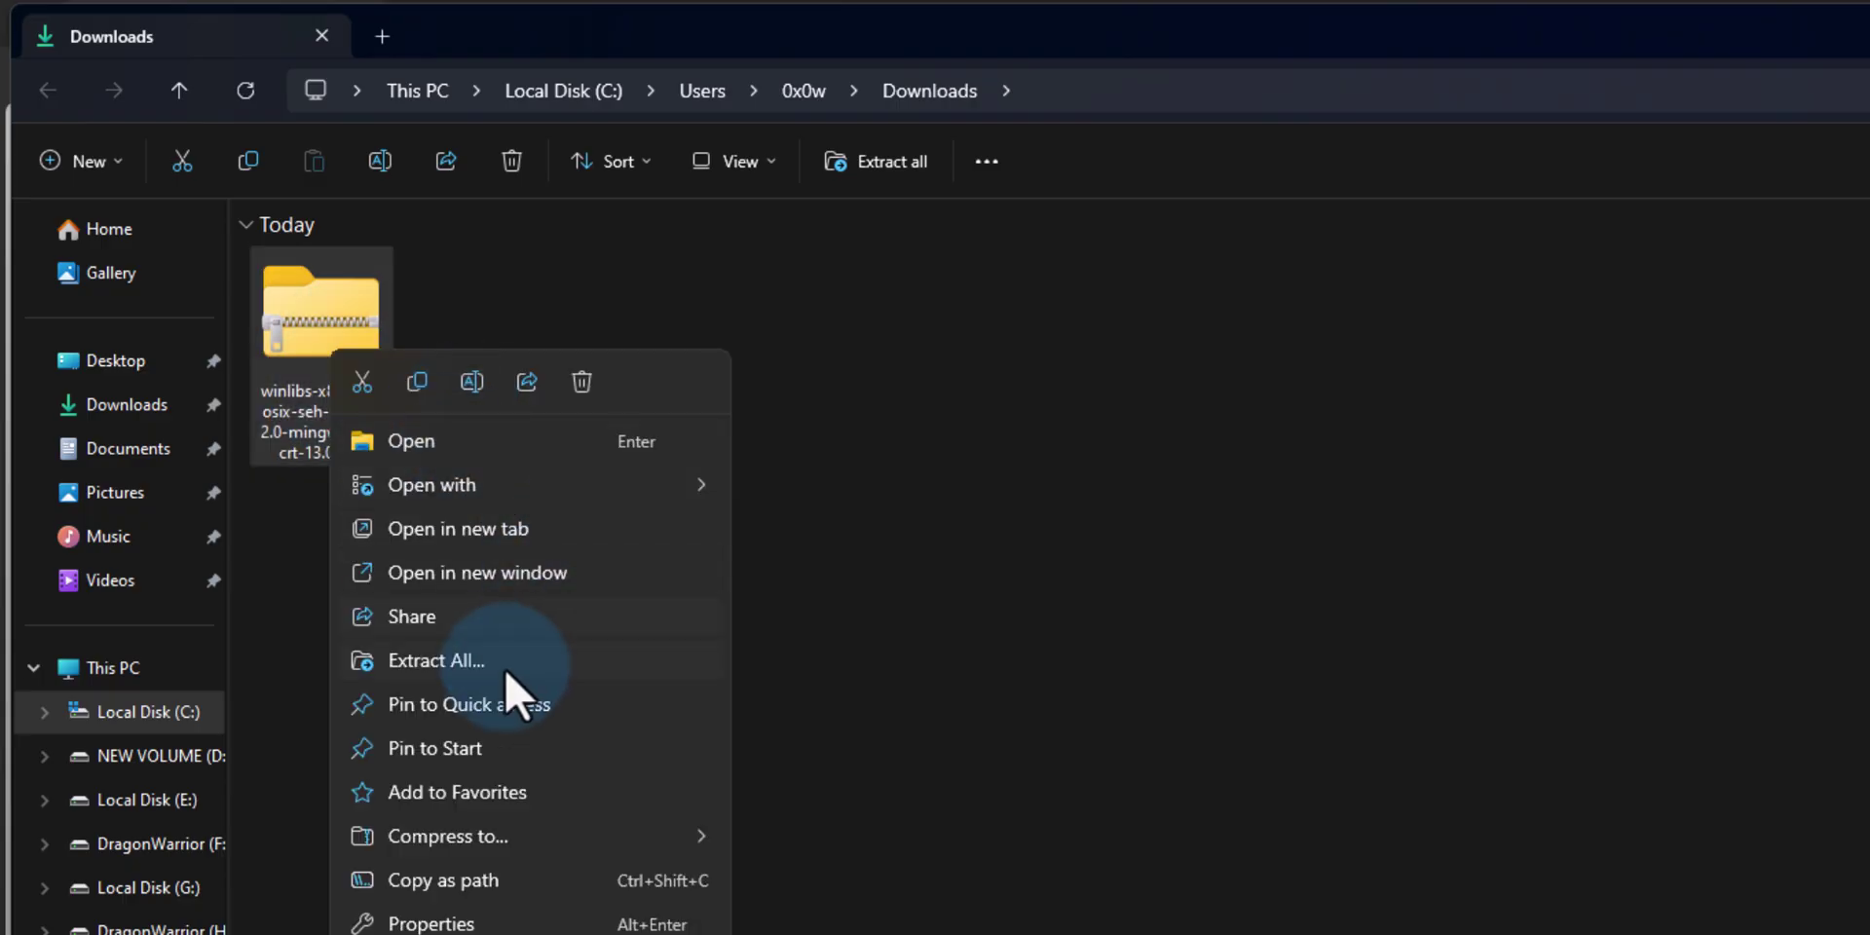
{"action": "left_click", "coordinate": [514, 659]}
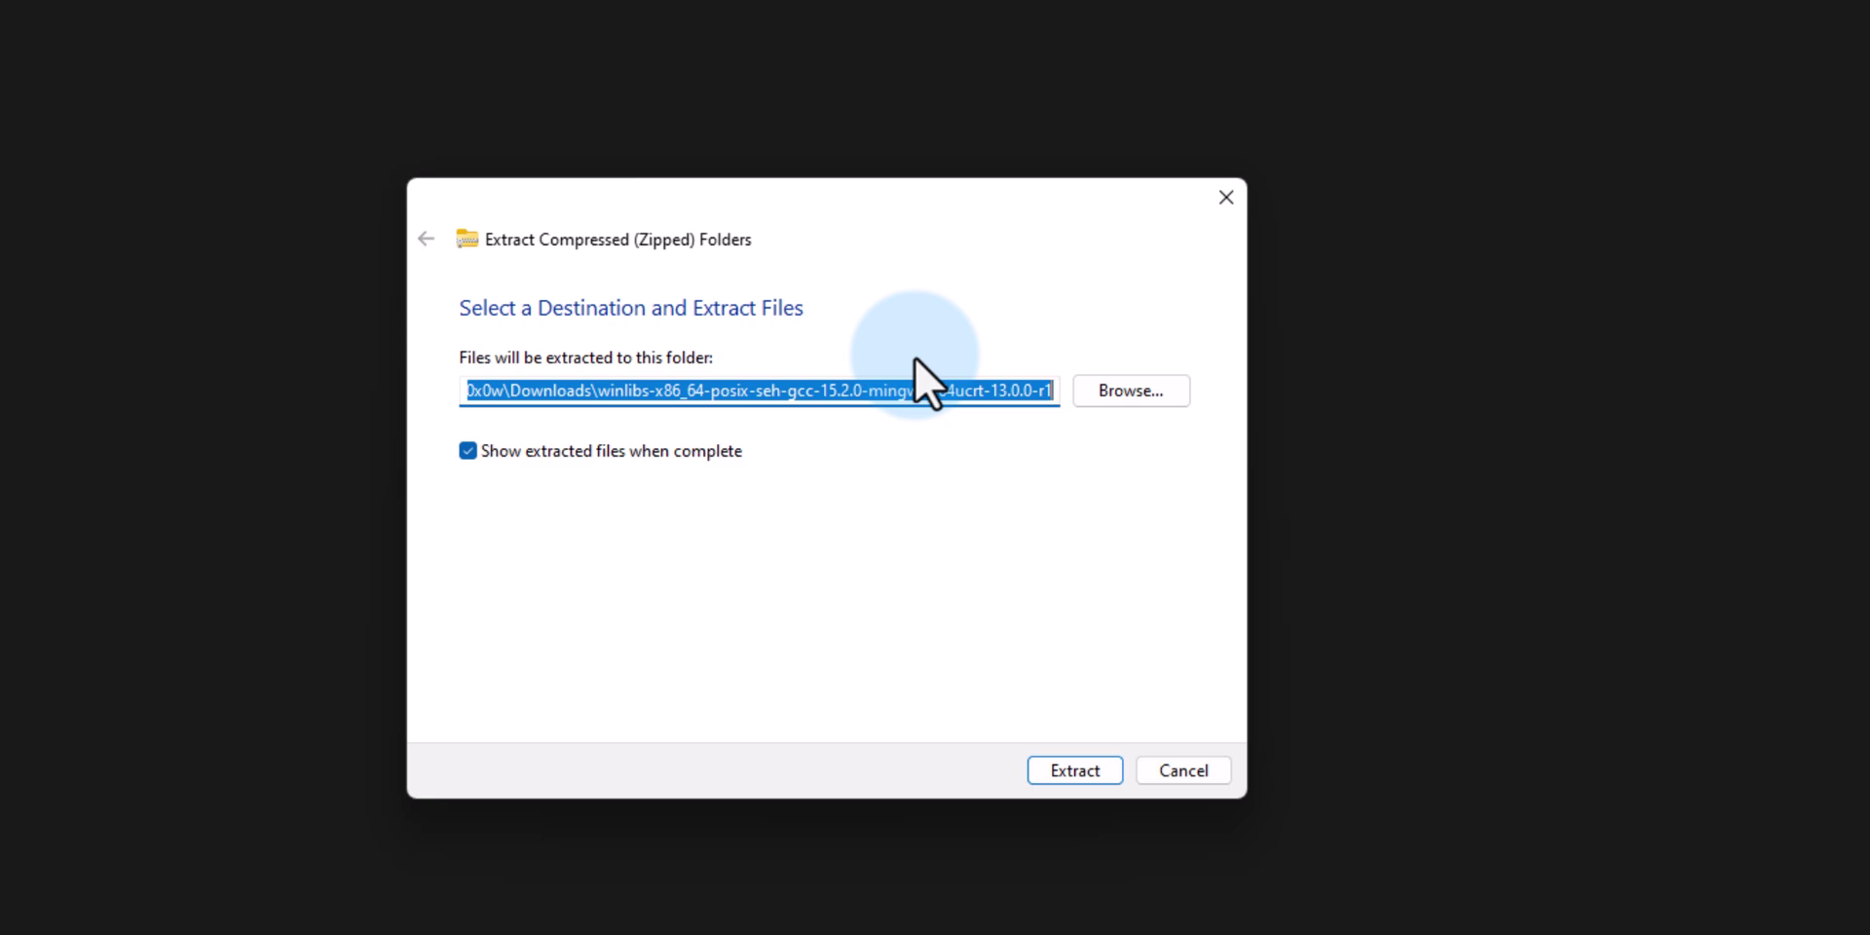
Choose Local Disk (C:) as the destination folder and extract the archive there
{"action": "left_click", "coordinate": [1120, 396]}
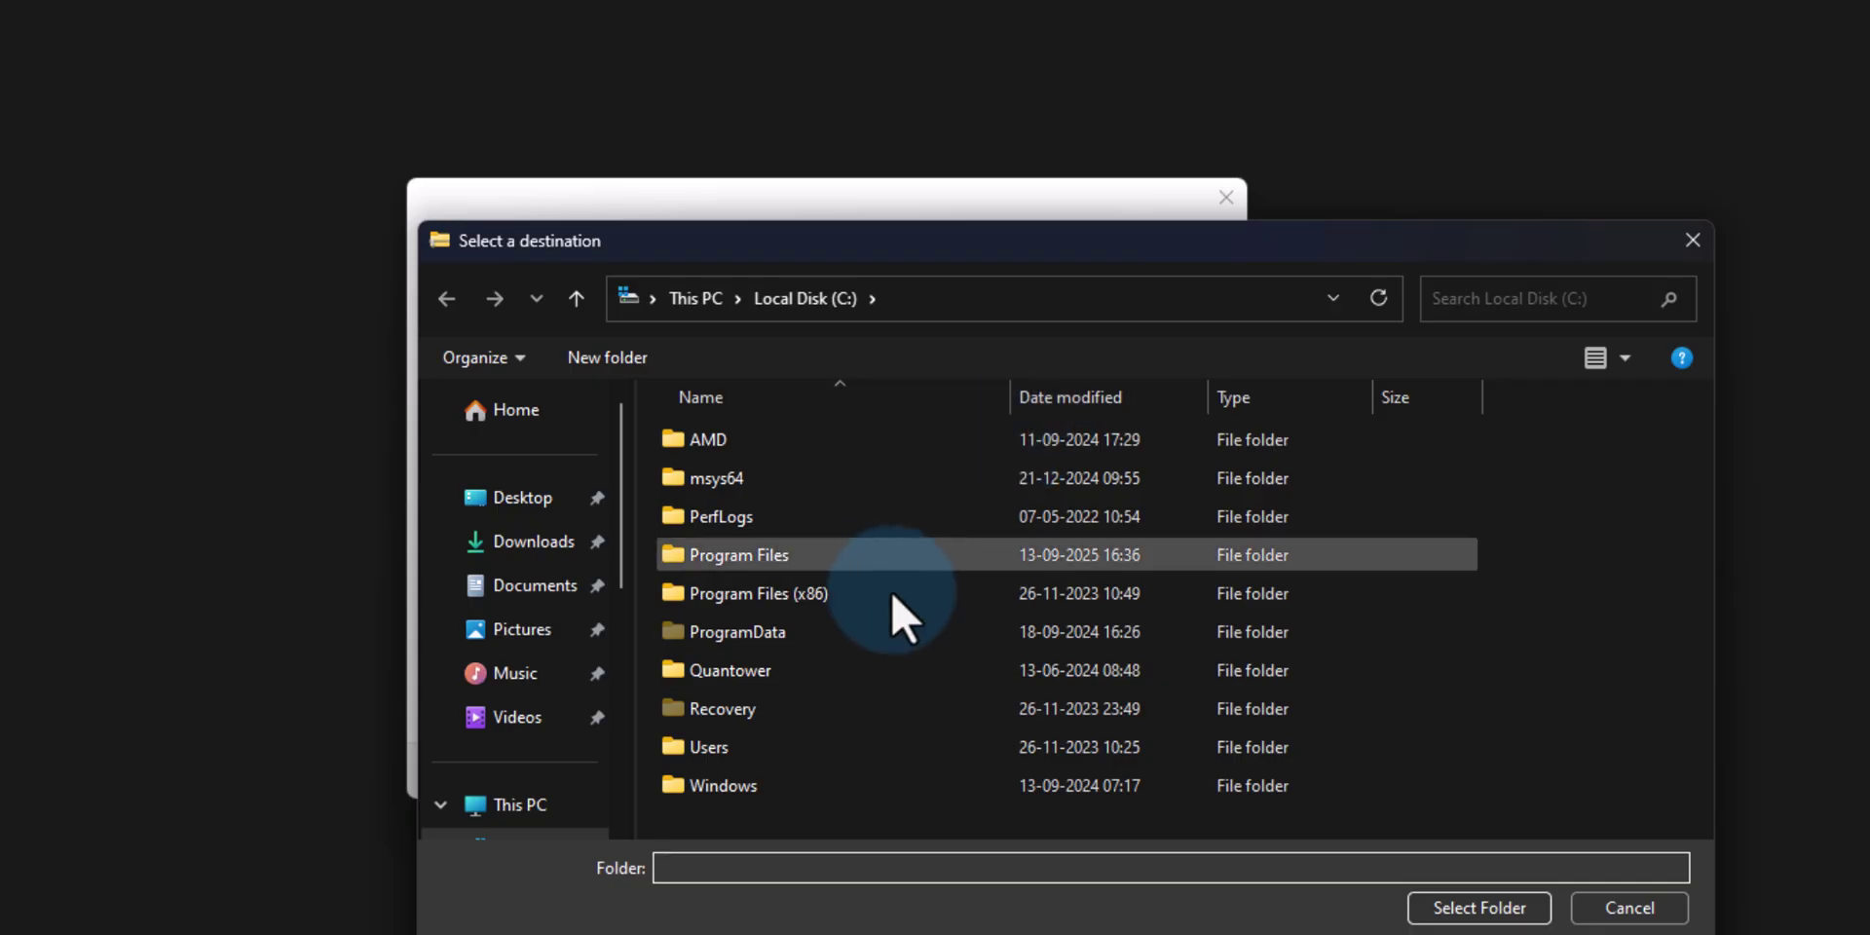
{"action": "scroll", "coordinate": [565, 643], "scroll_direction": "down", "scroll_amount": 2}
{"action": "left_click", "coordinate": [558, 584]}
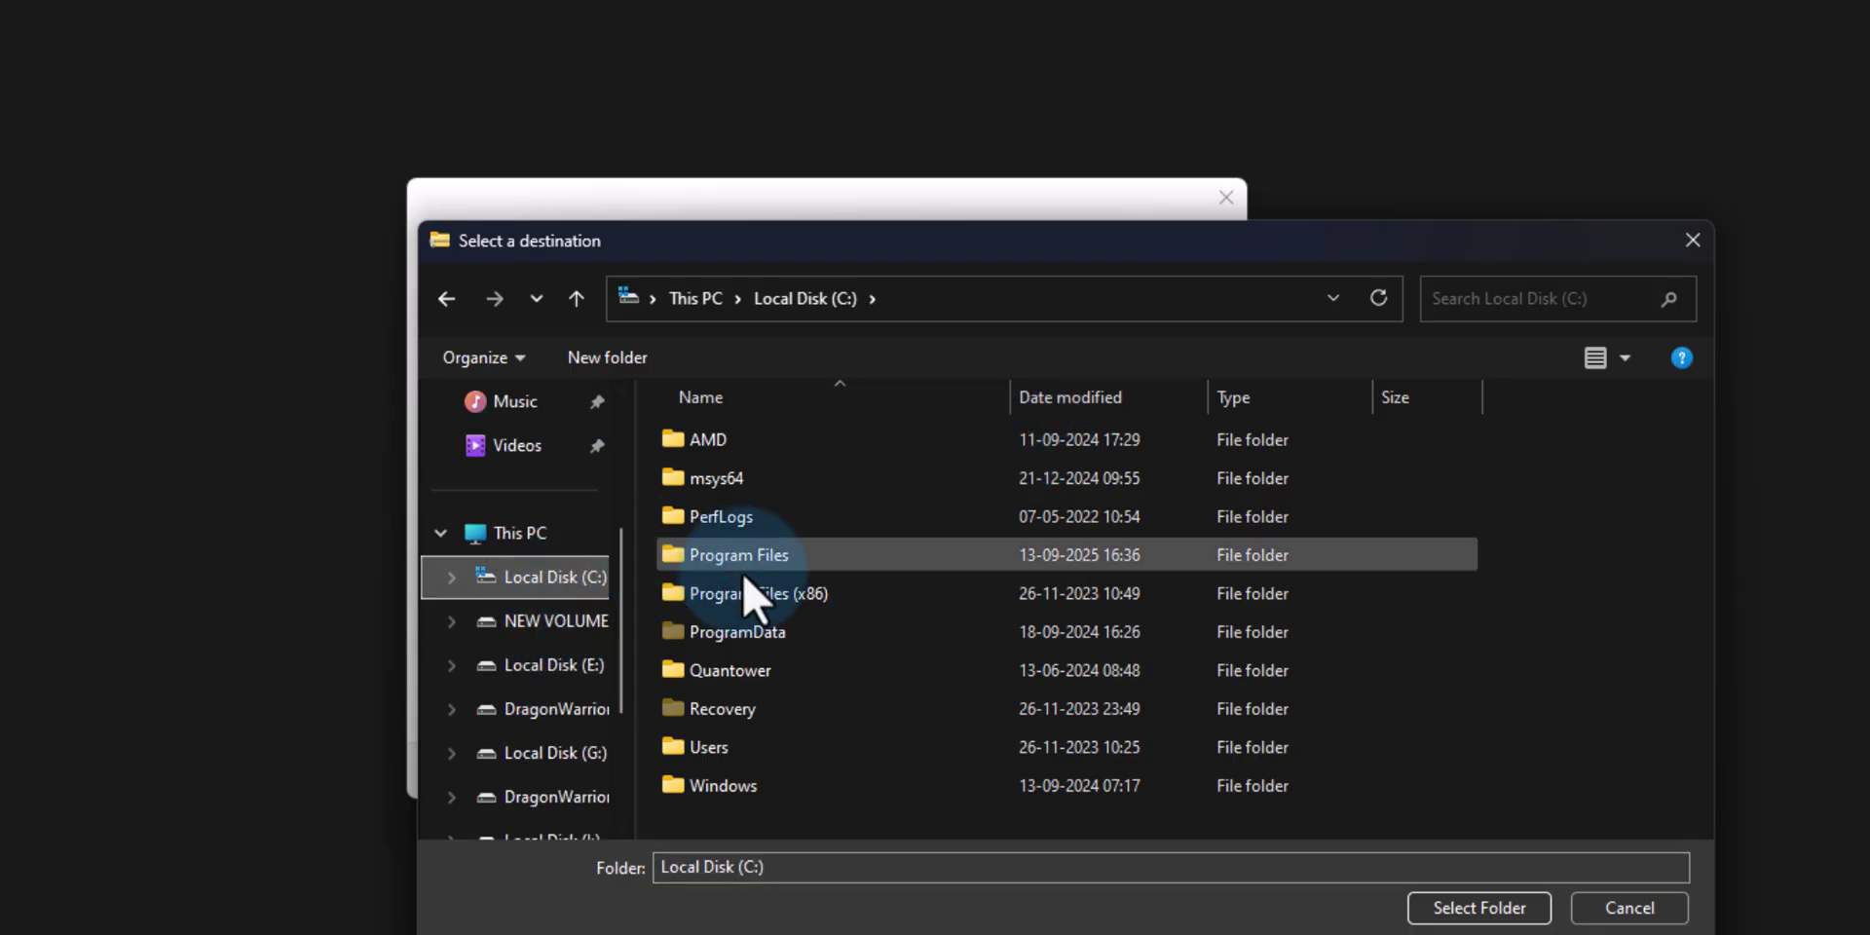
{"action": "left_click", "coordinate": [1445, 692]}
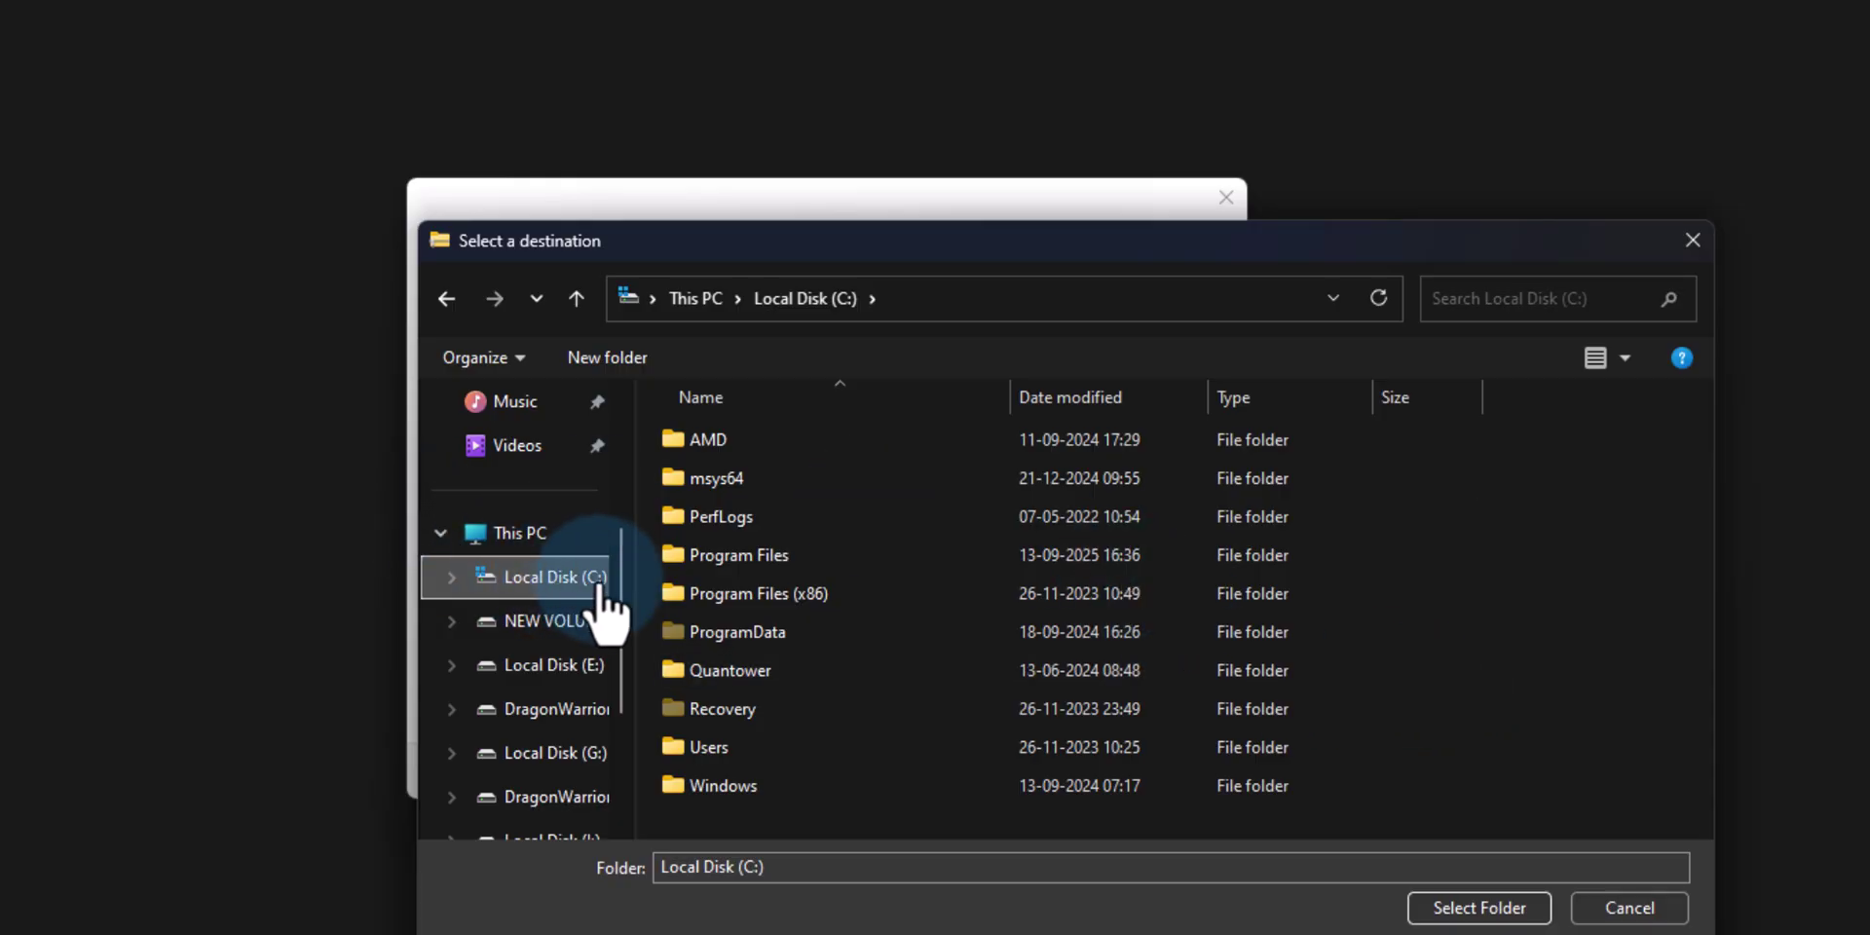
{"action": "left_click", "coordinate": [1491, 908]}
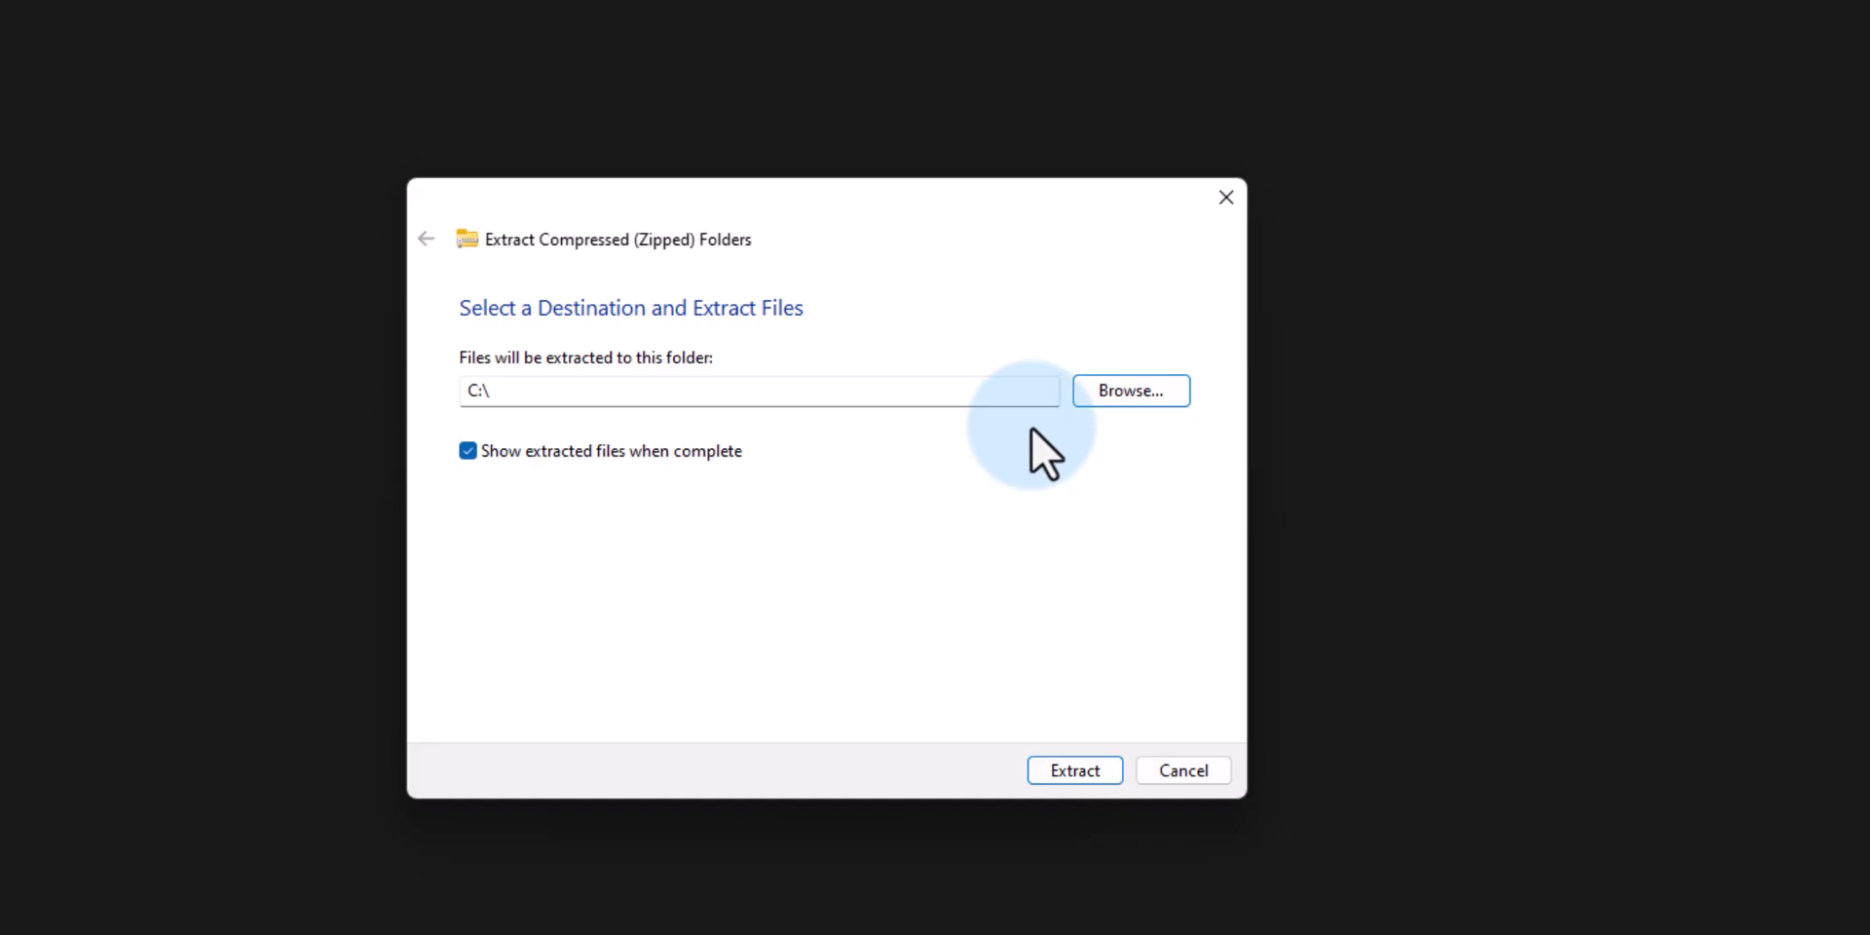
{"action": "left_click", "coordinate": [1074, 769]}
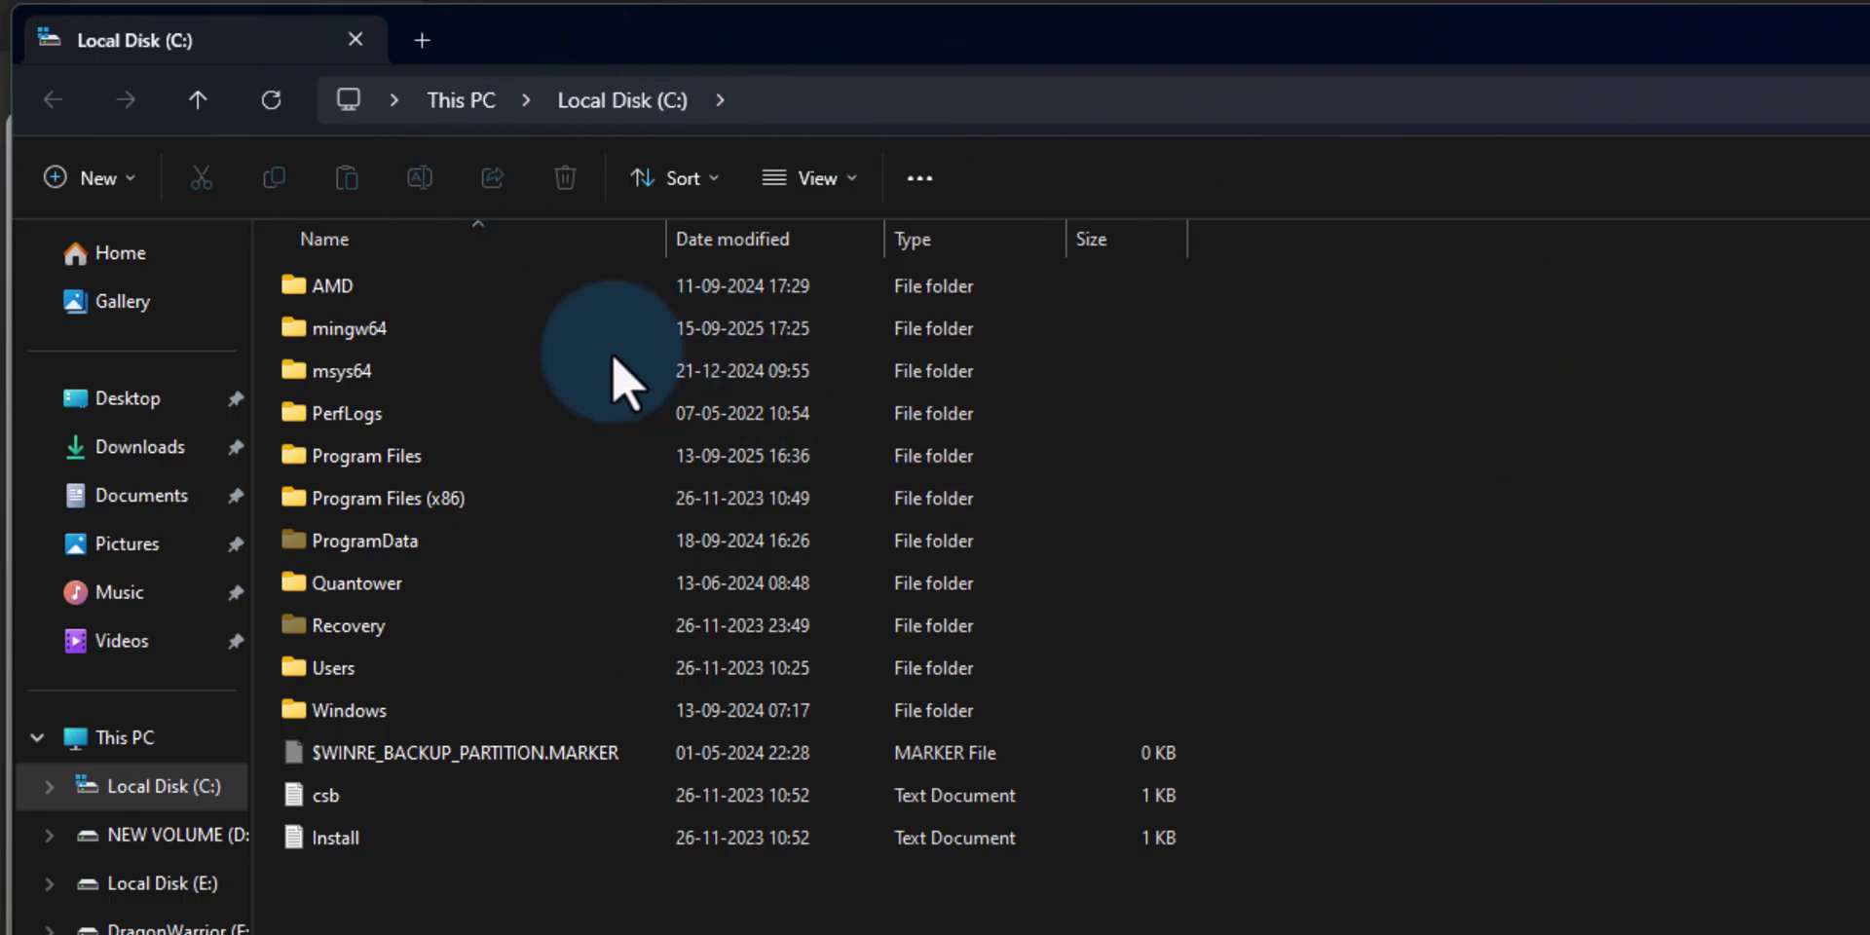
Open the bin folder inside mingw64 on Local Disk (C:) and locate the gcc application
{"action": "mouse_move", "coordinate": [431, 339]}
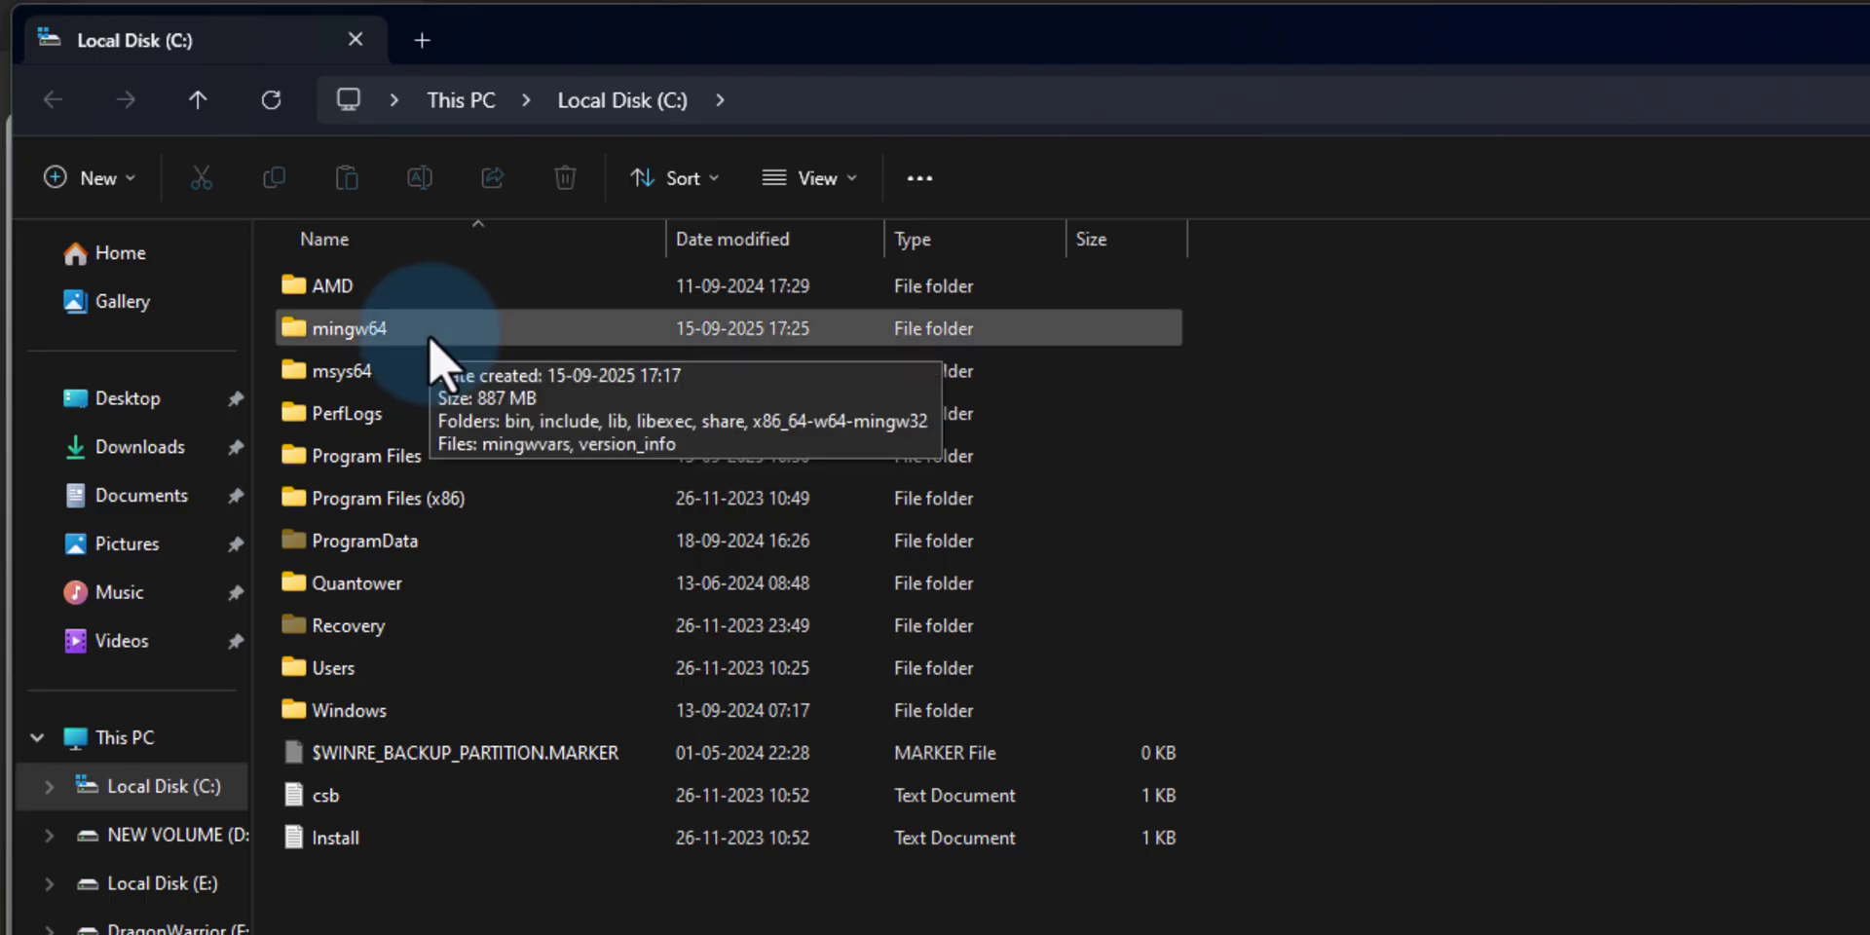
{"action": "double_click", "coordinate": [431, 336]}
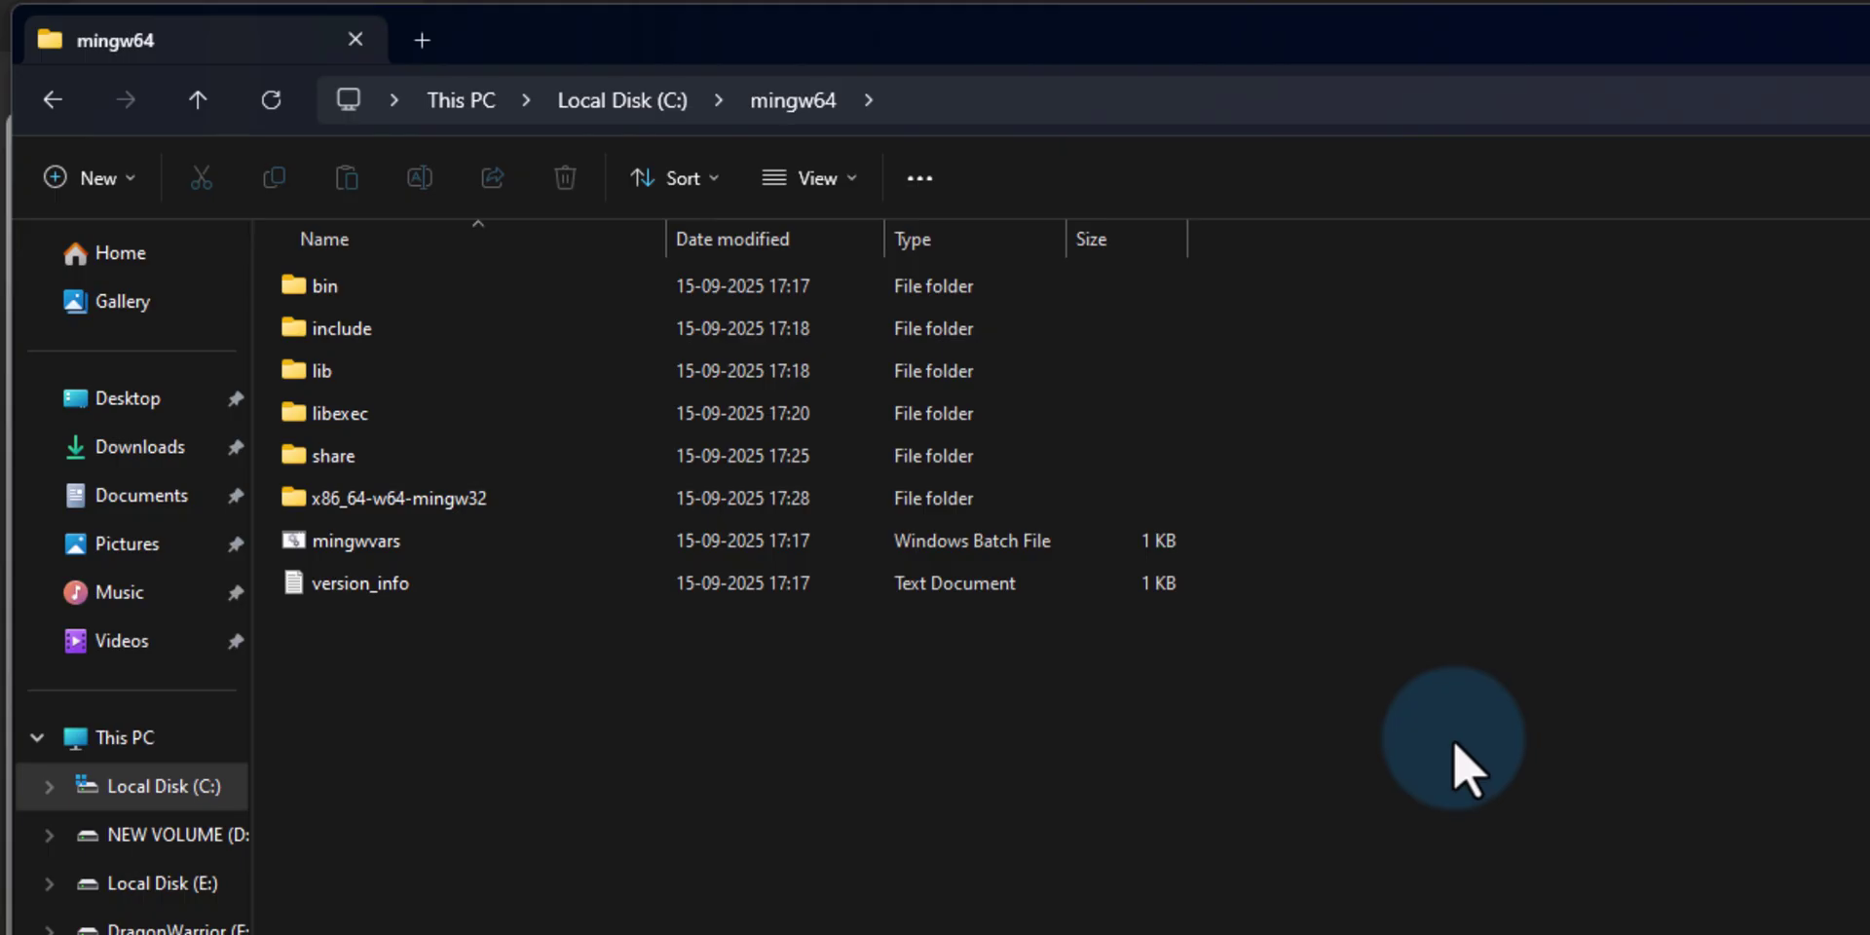
{"action": "mouse_move", "coordinate": [387, 297]}
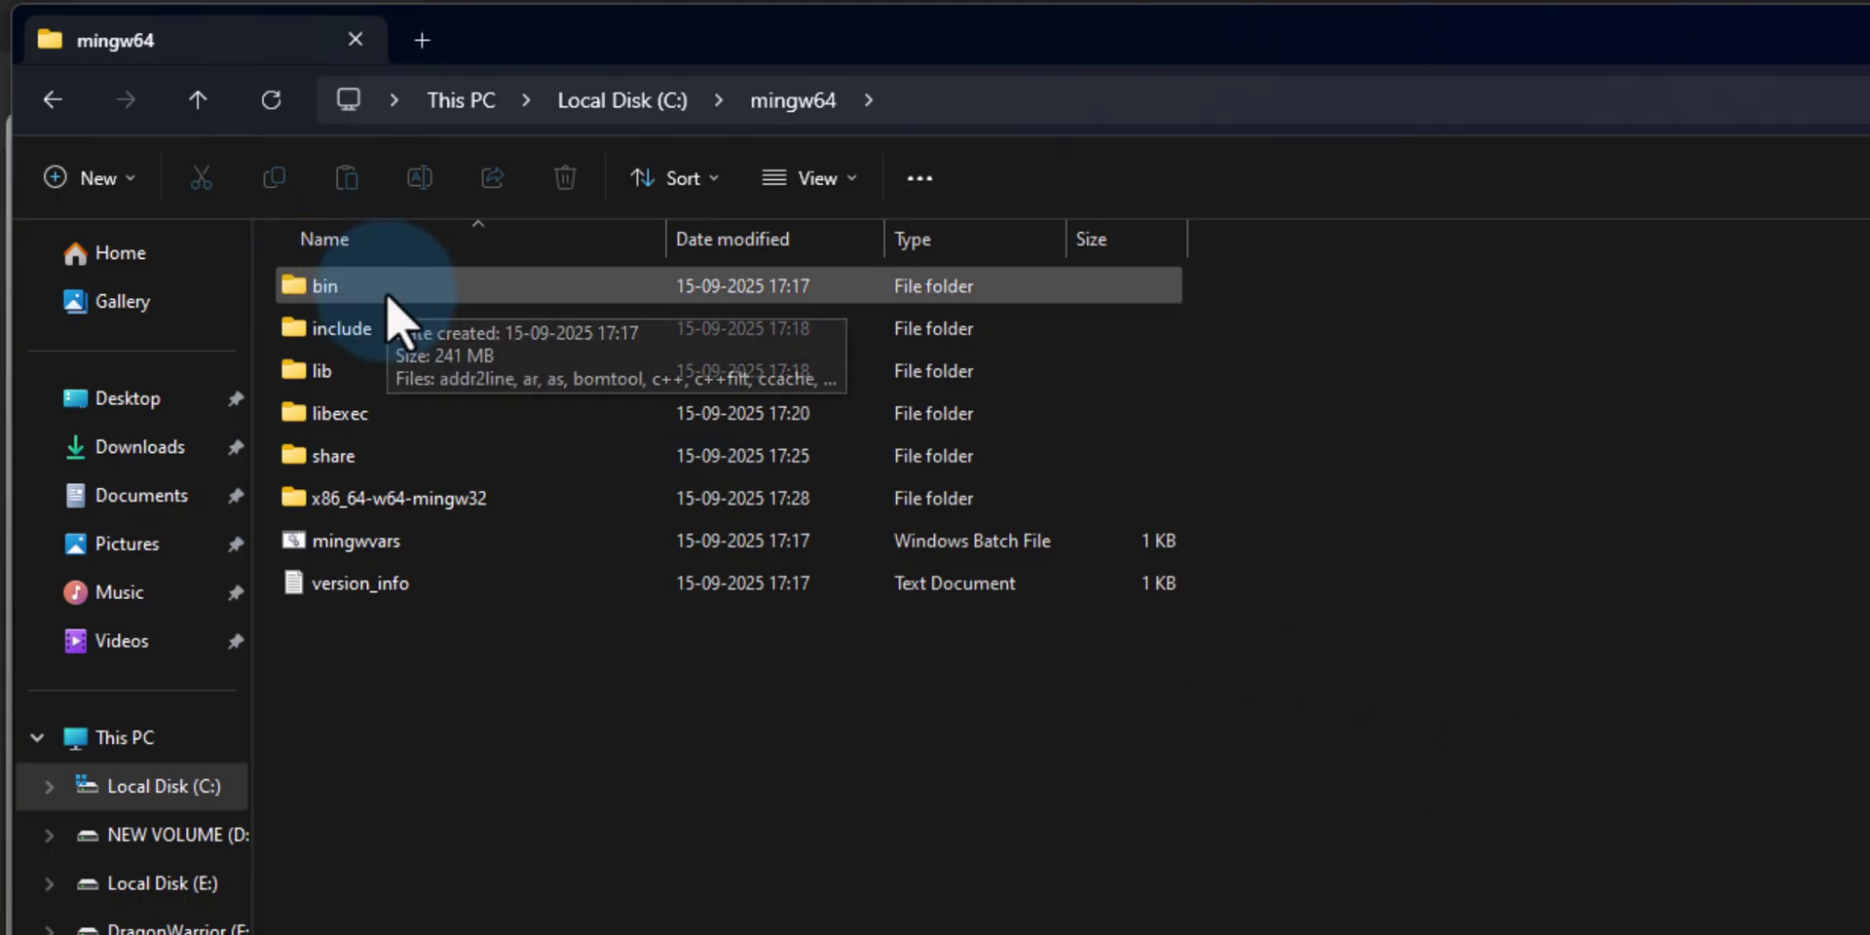
{"action": "double_click", "coordinate": [387, 297]}
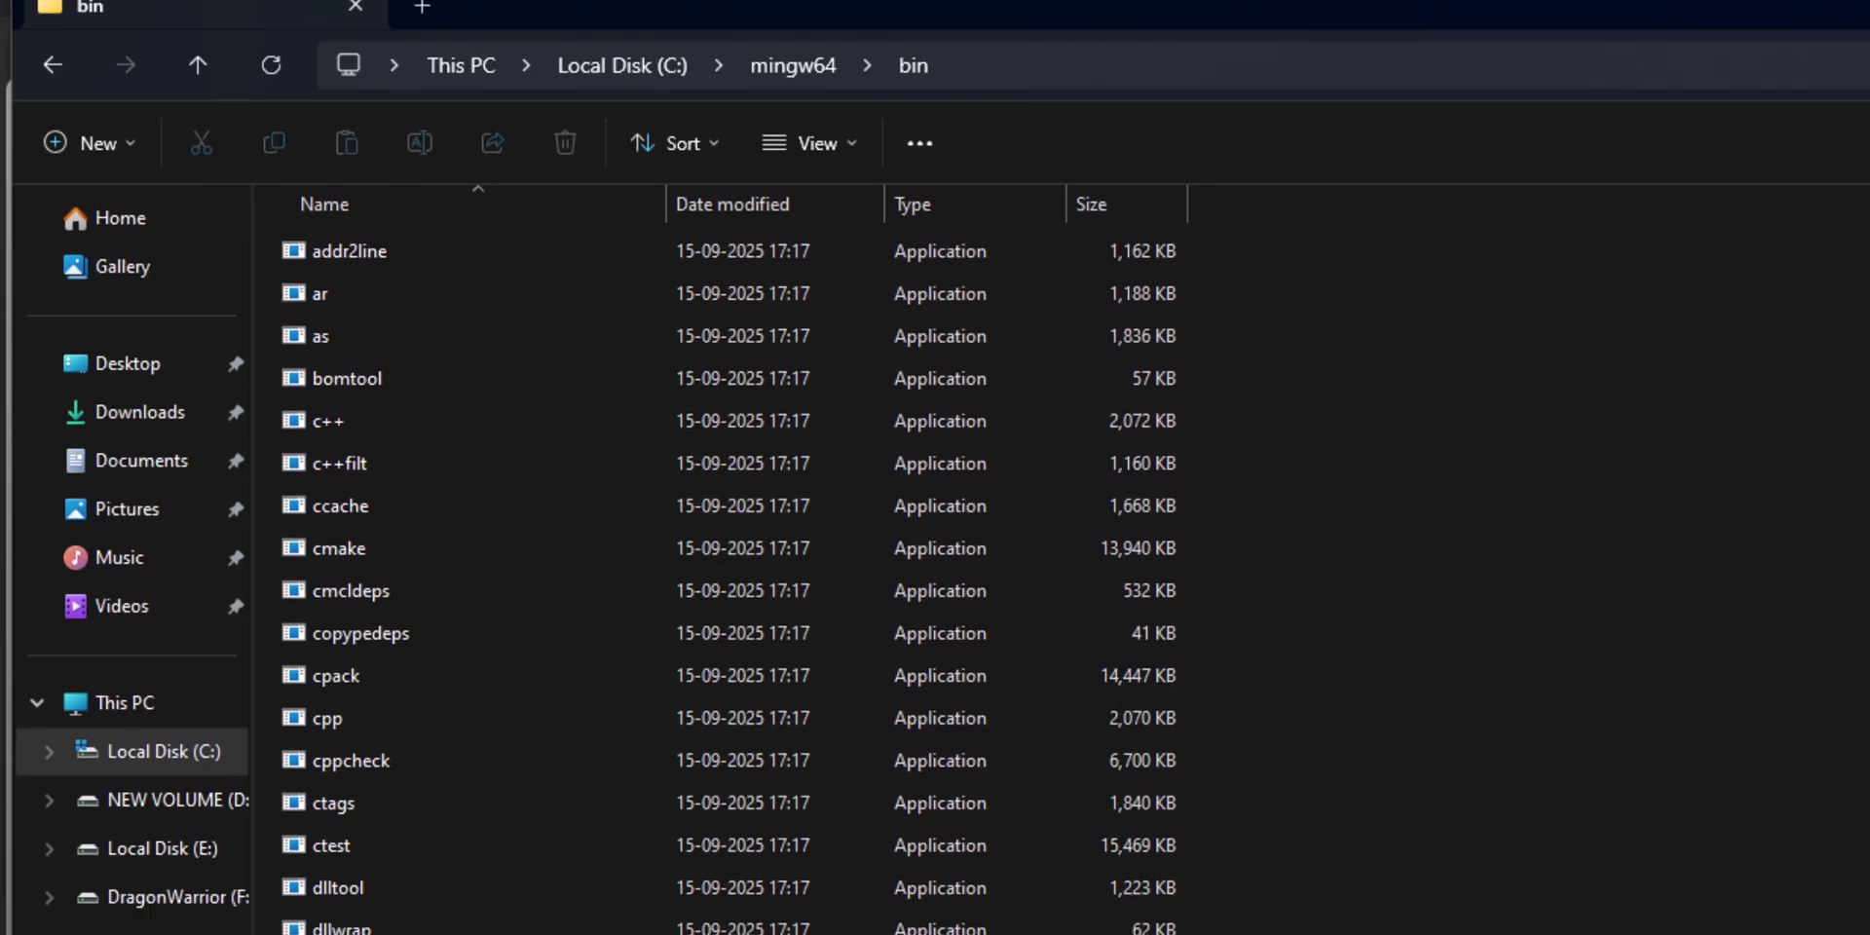
{"action": "left_click", "coordinate": [502, 551]}
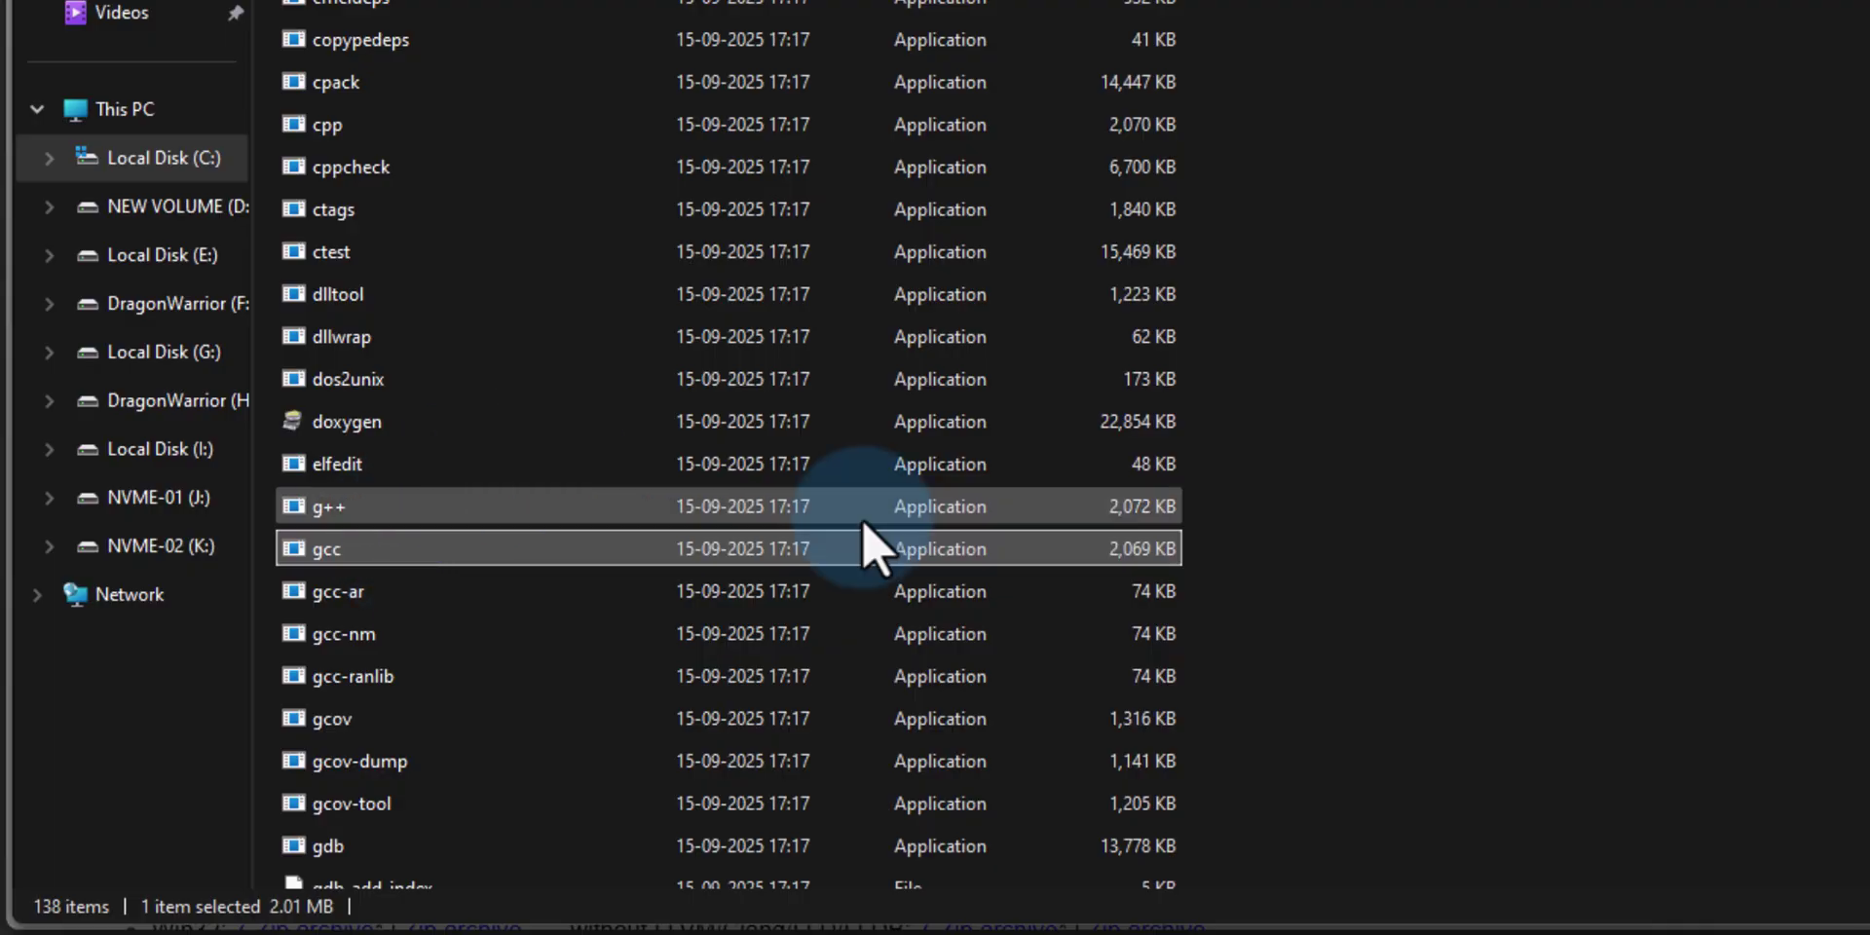
{"action": "scroll", "coordinate": [1437, 278], "scroll_direction": "down", "scroll_amount": 1}
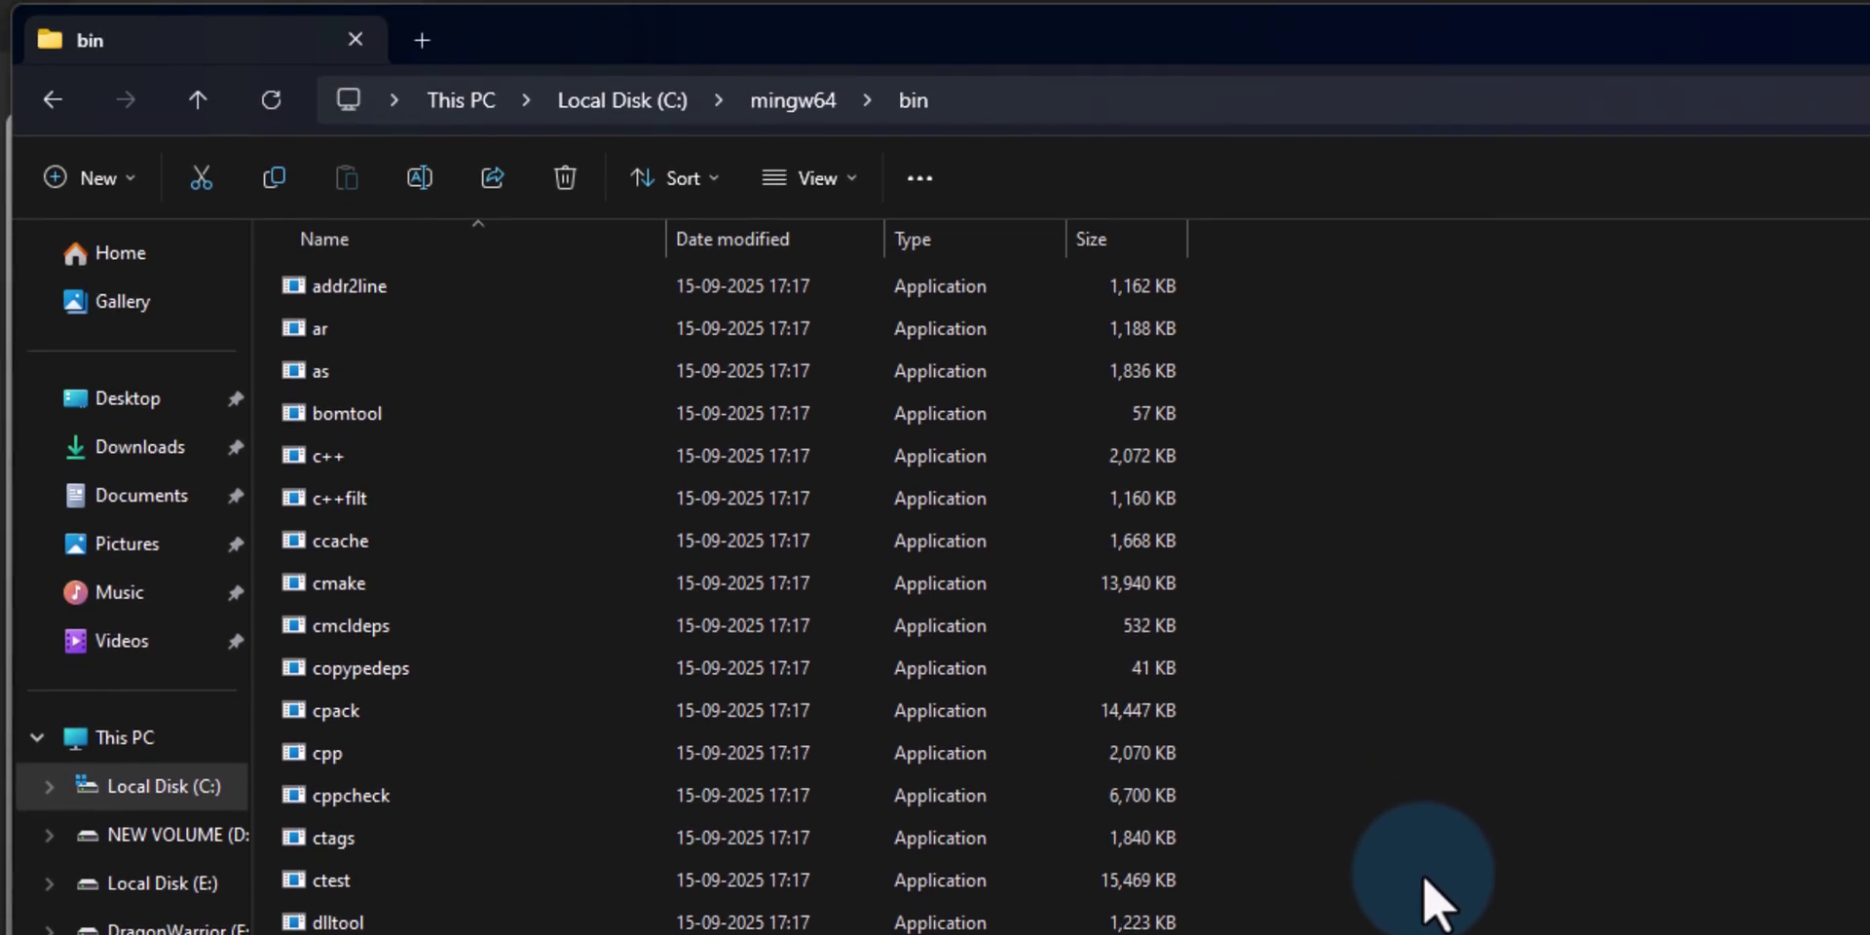
{"action": "left_click", "coordinate": [1110, 455]}
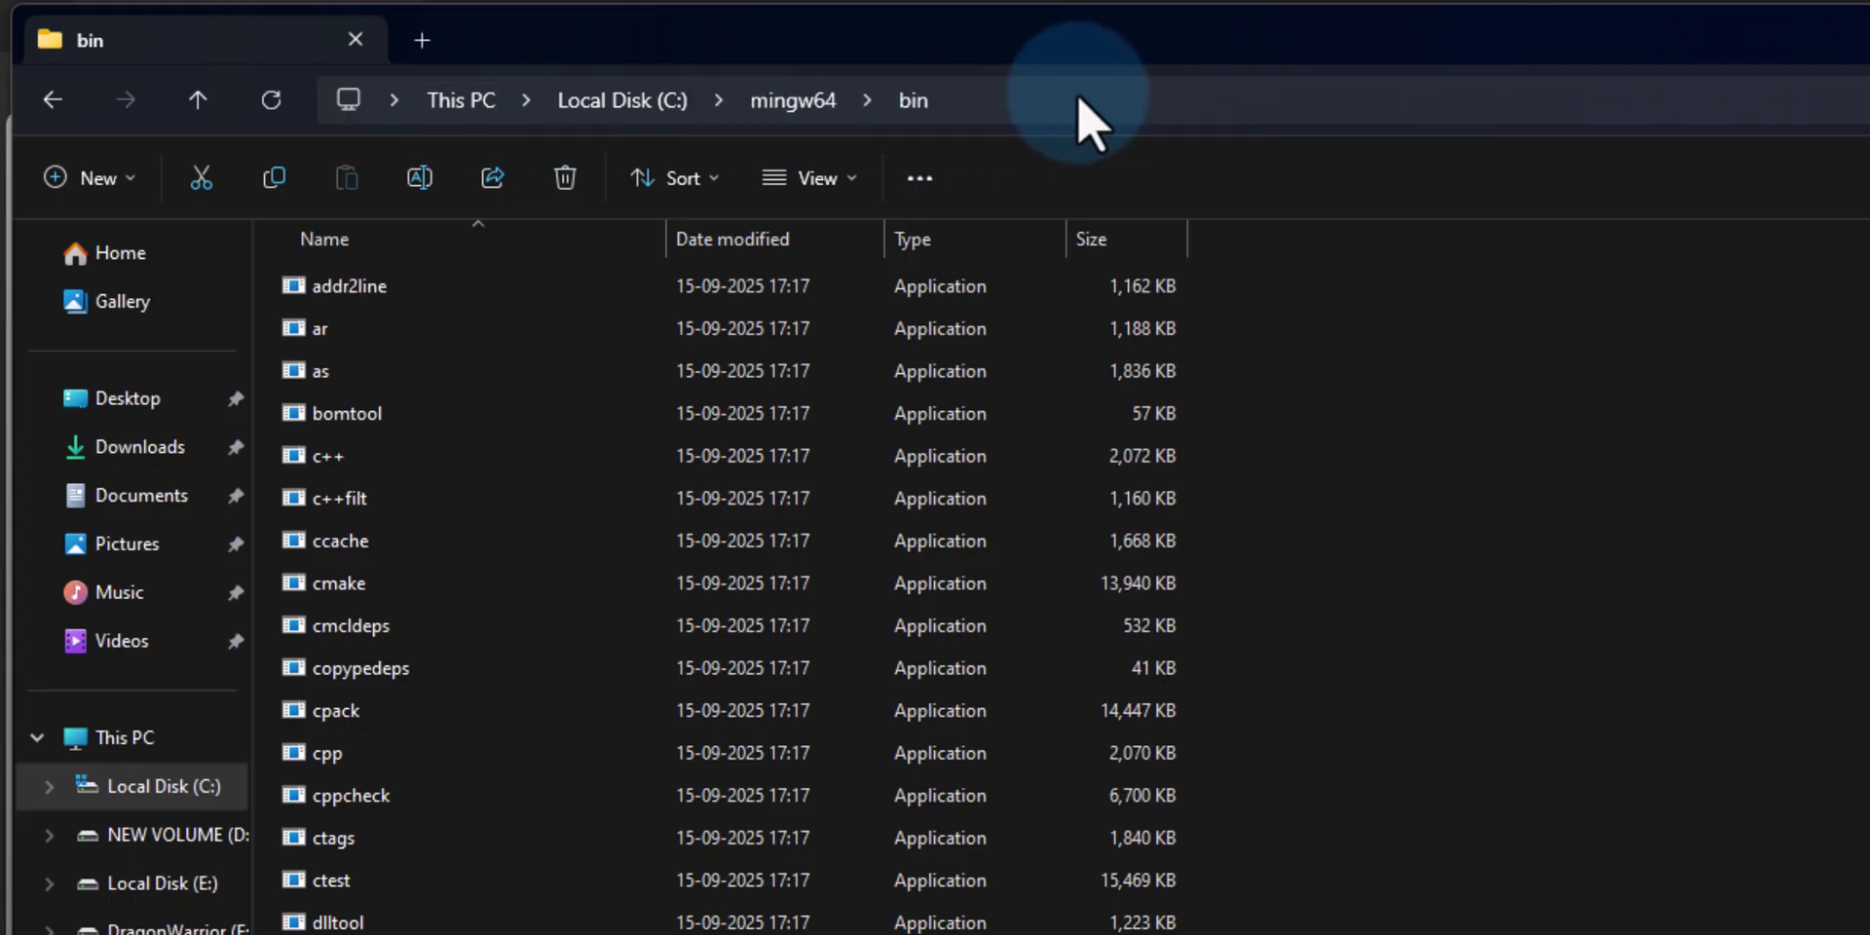
Copy the full path of the bin folder, C:\mingw64\bin, to the clipboard
{"action": "left_click", "coordinate": [1133, 105]}
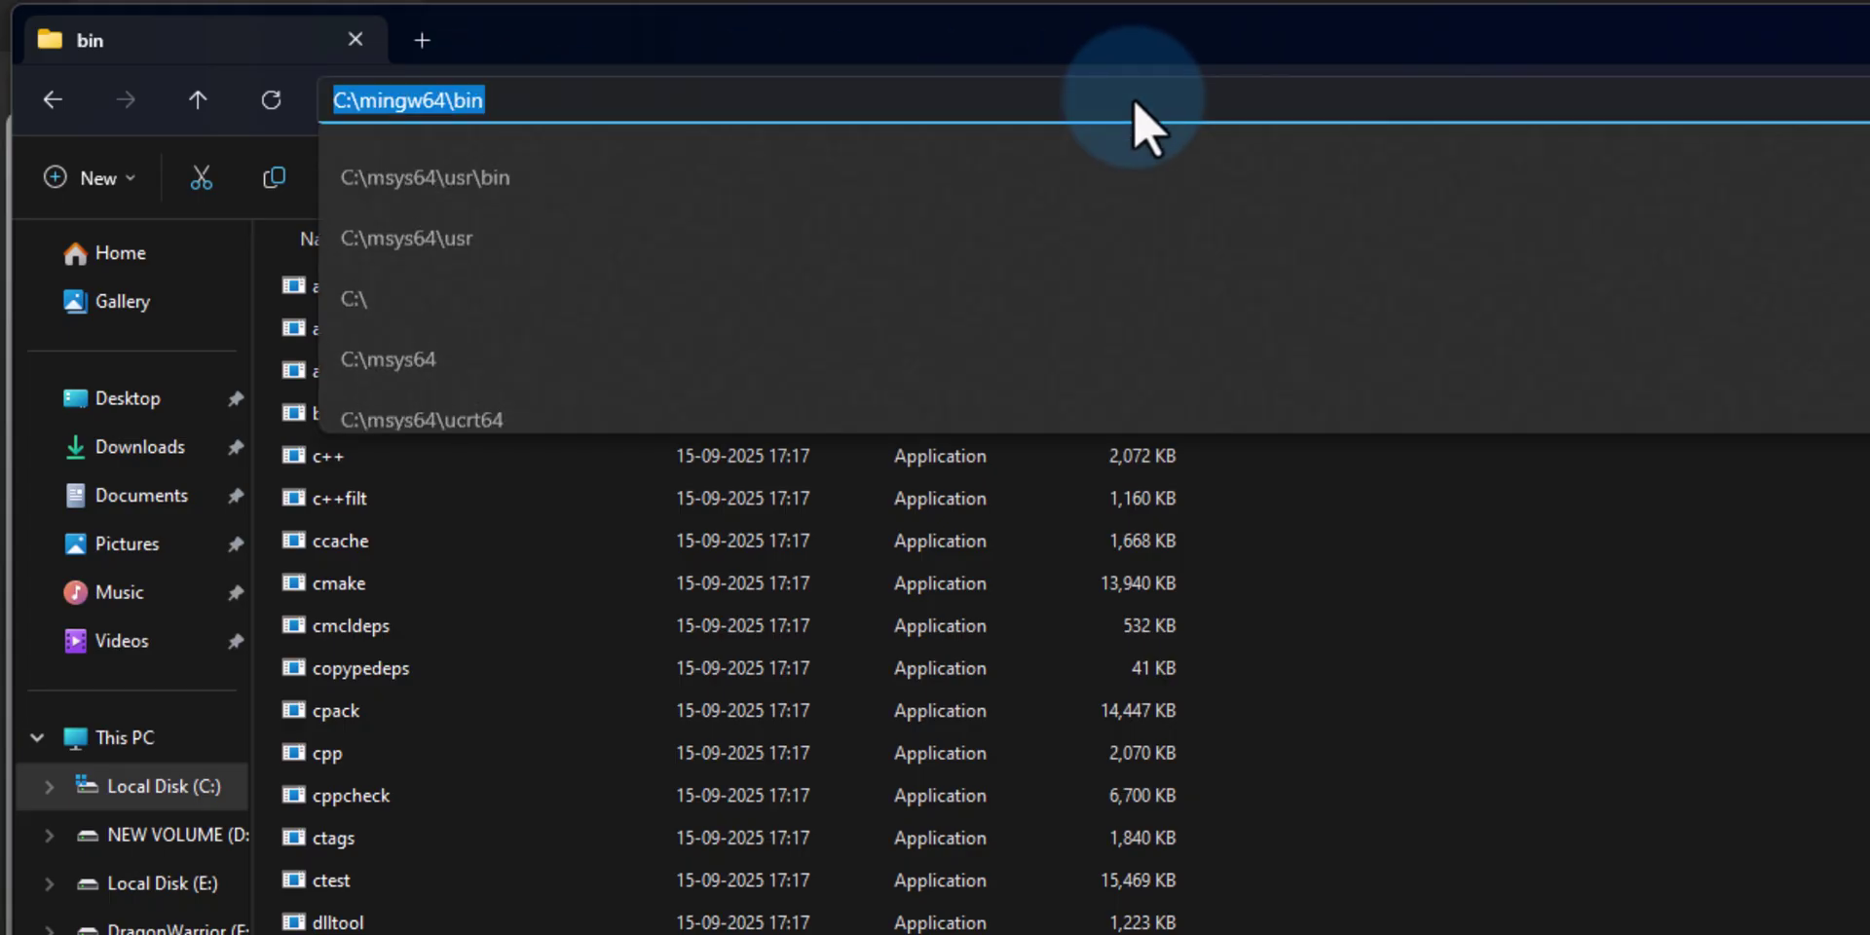
{"action": "right_click", "coordinate": [464, 102]}
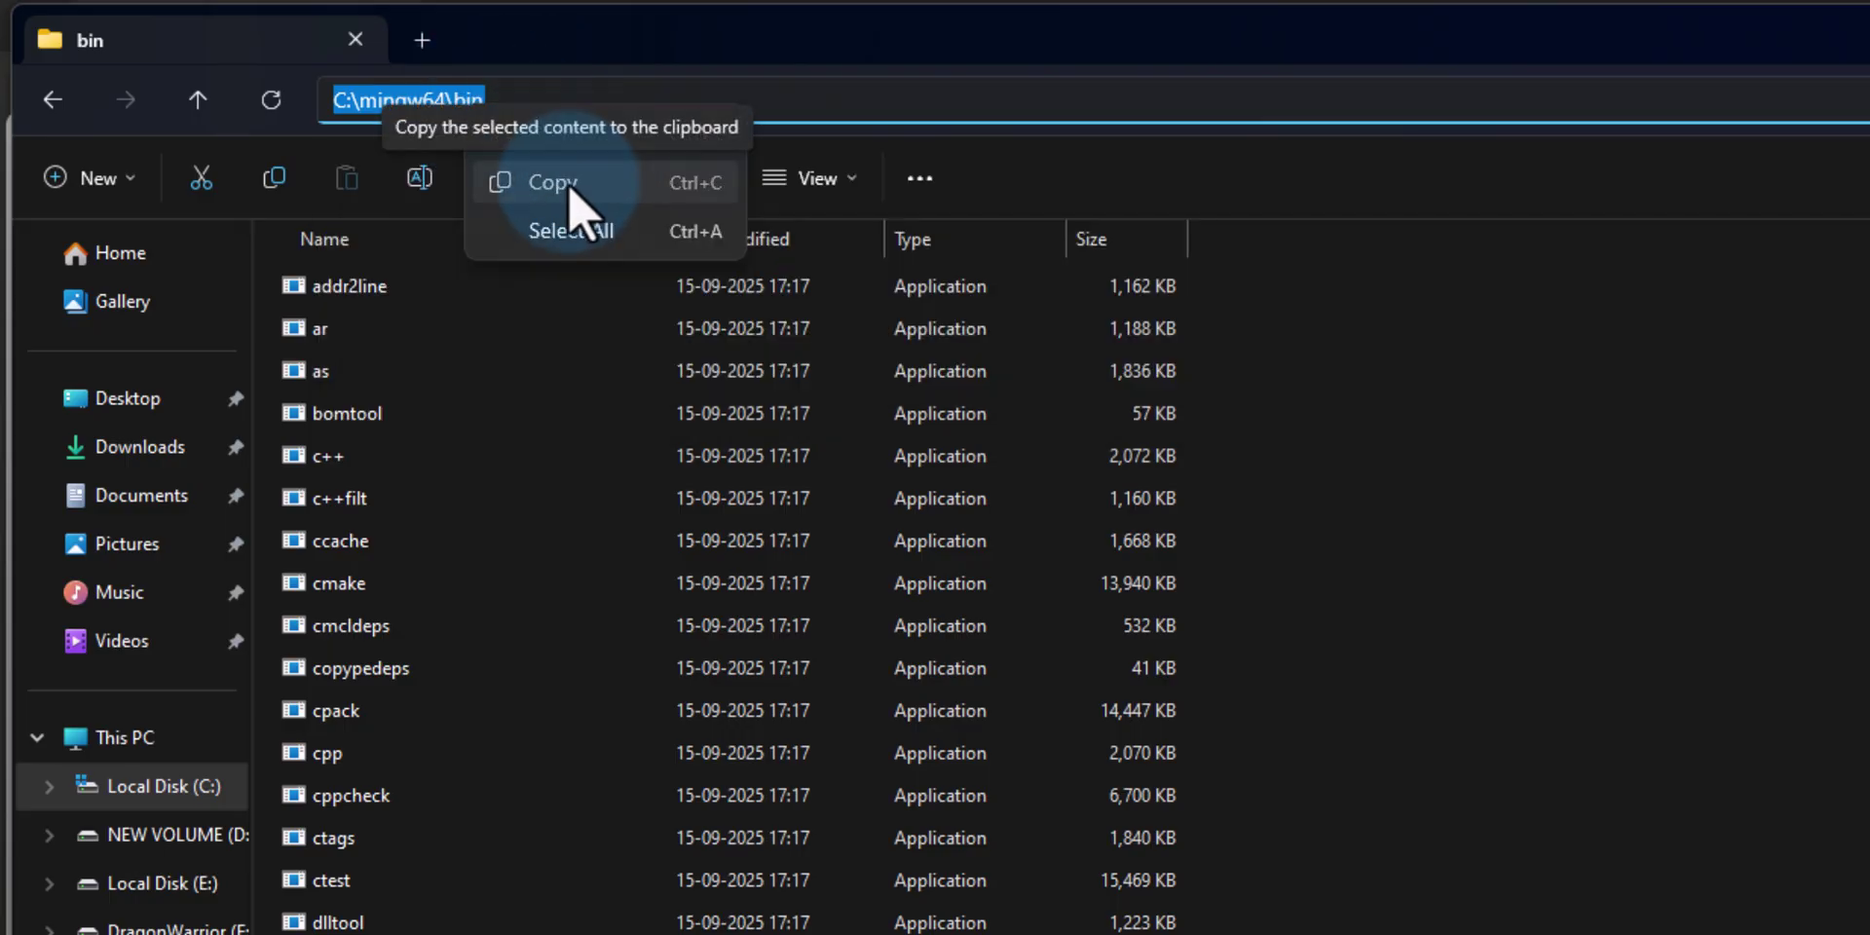
{"action": "left_click", "coordinate": [571, 194]}
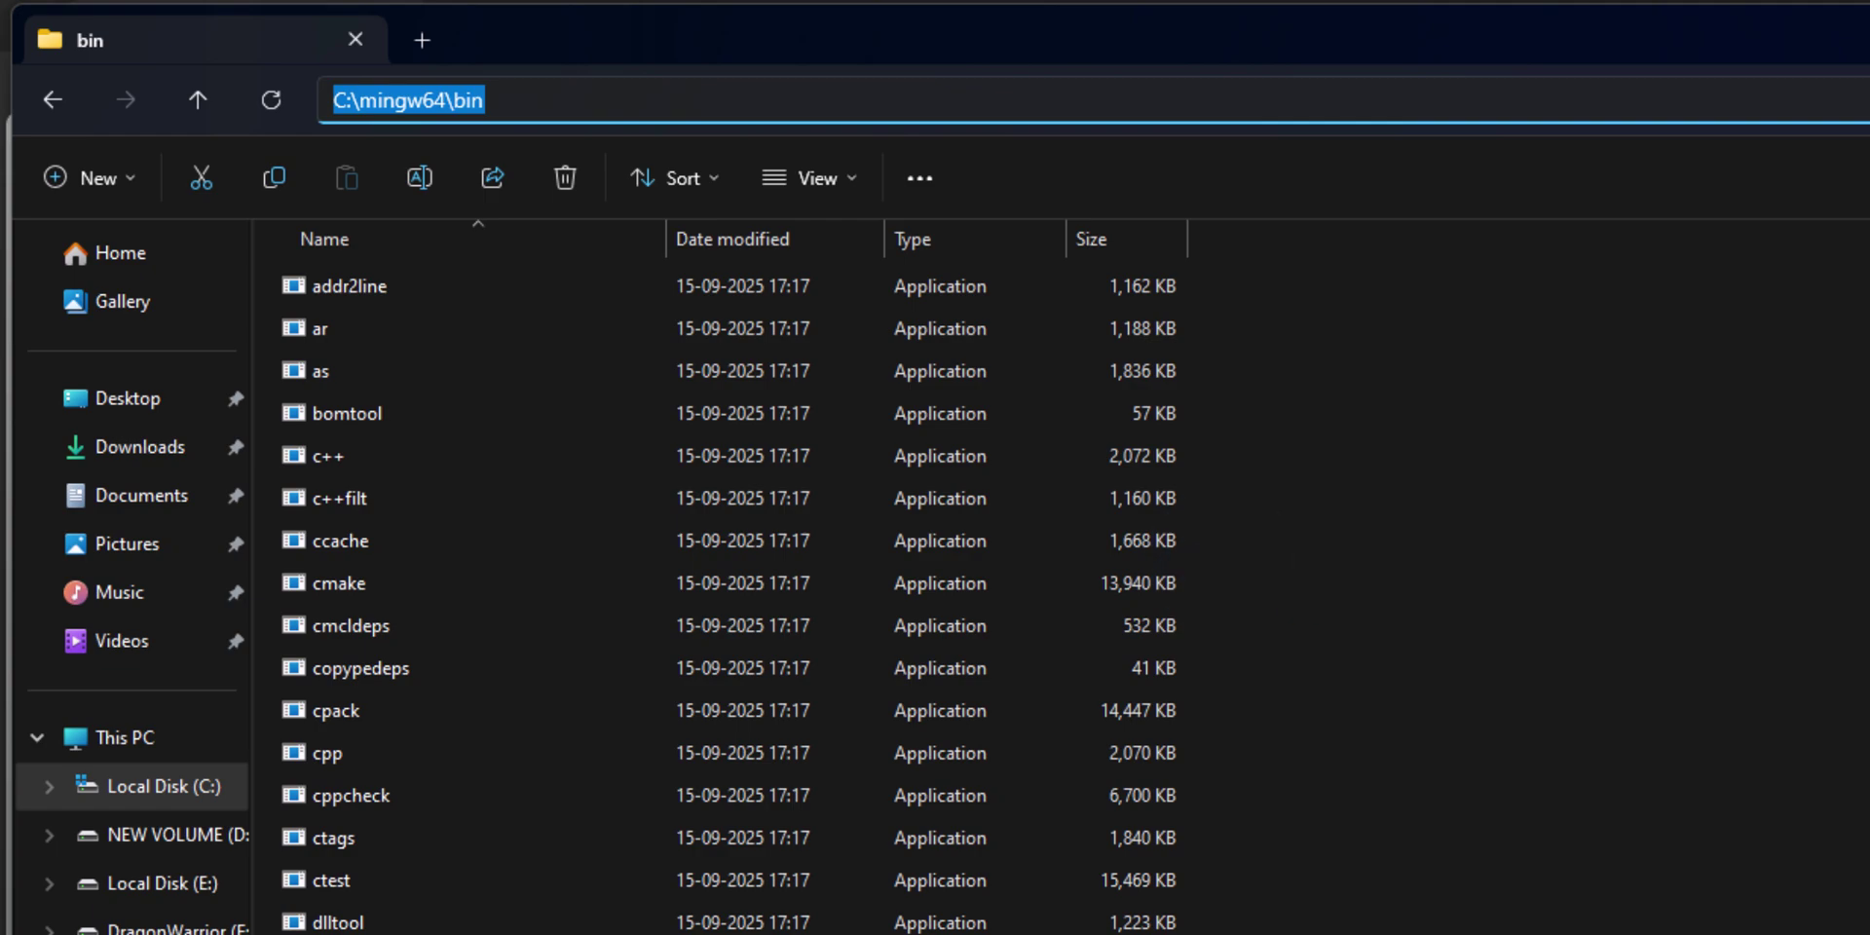
Search Windows for "edit envir" and open the environment variables settings for the account
{"action": "key", "text": "super"}
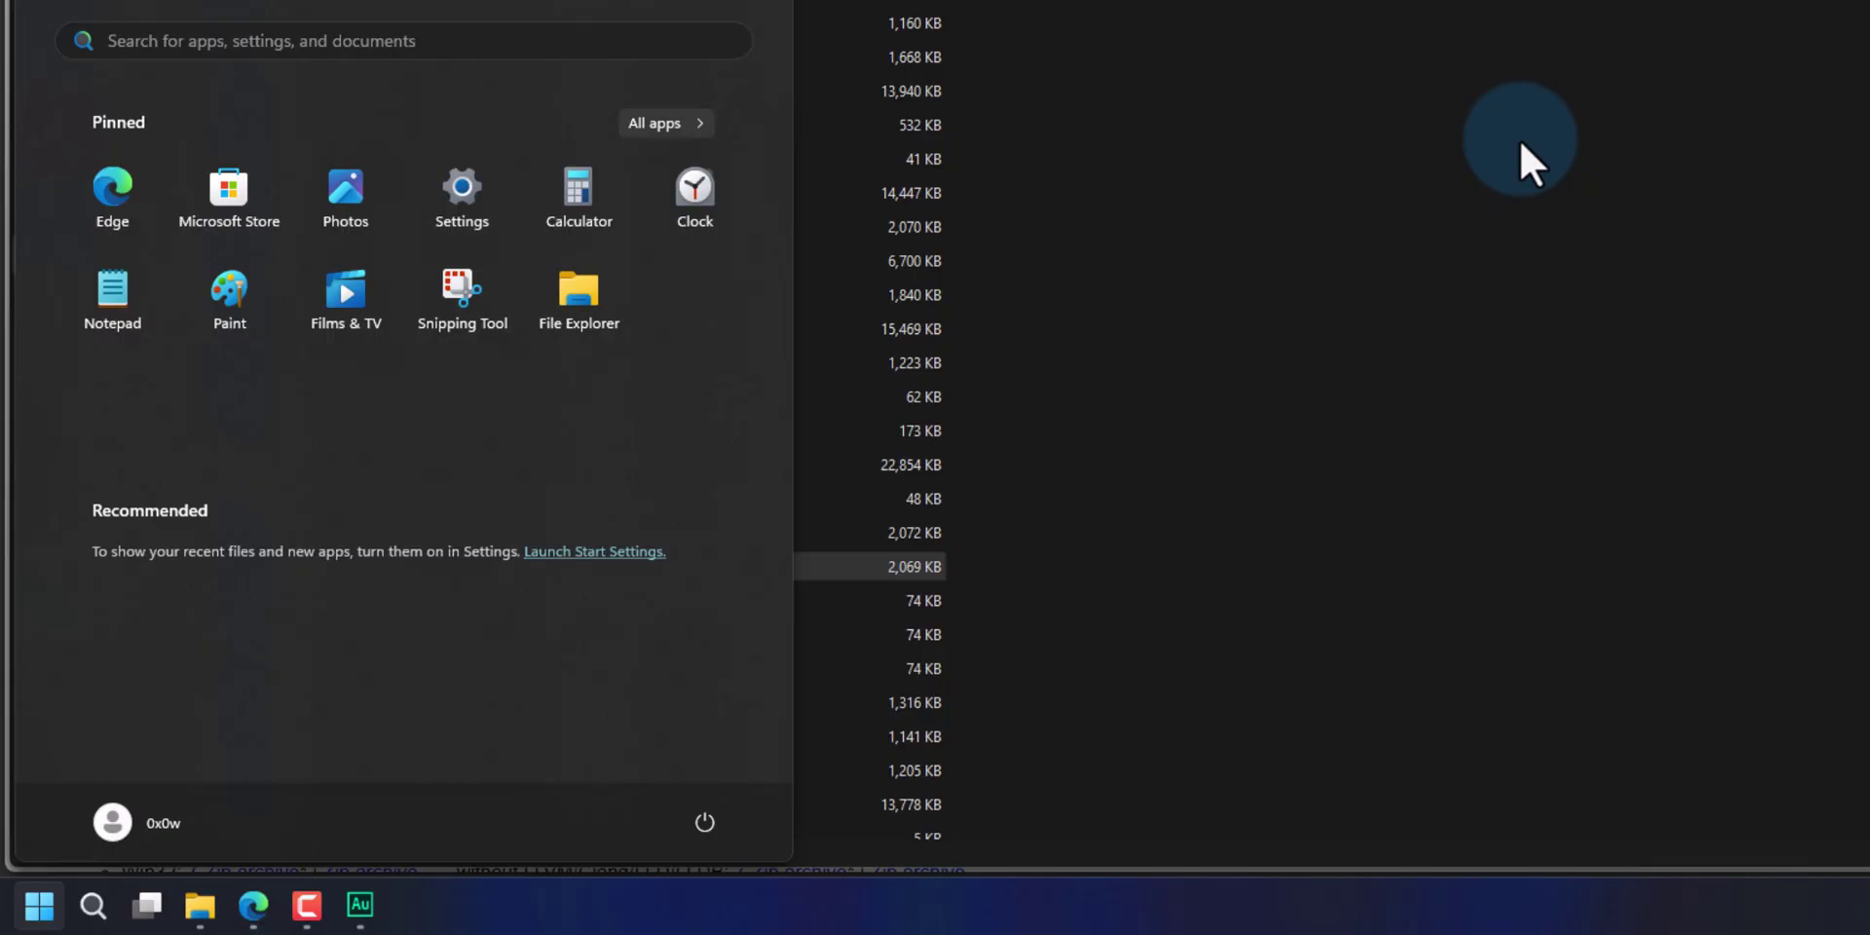
{"action": "type", "text": "edit envir"}
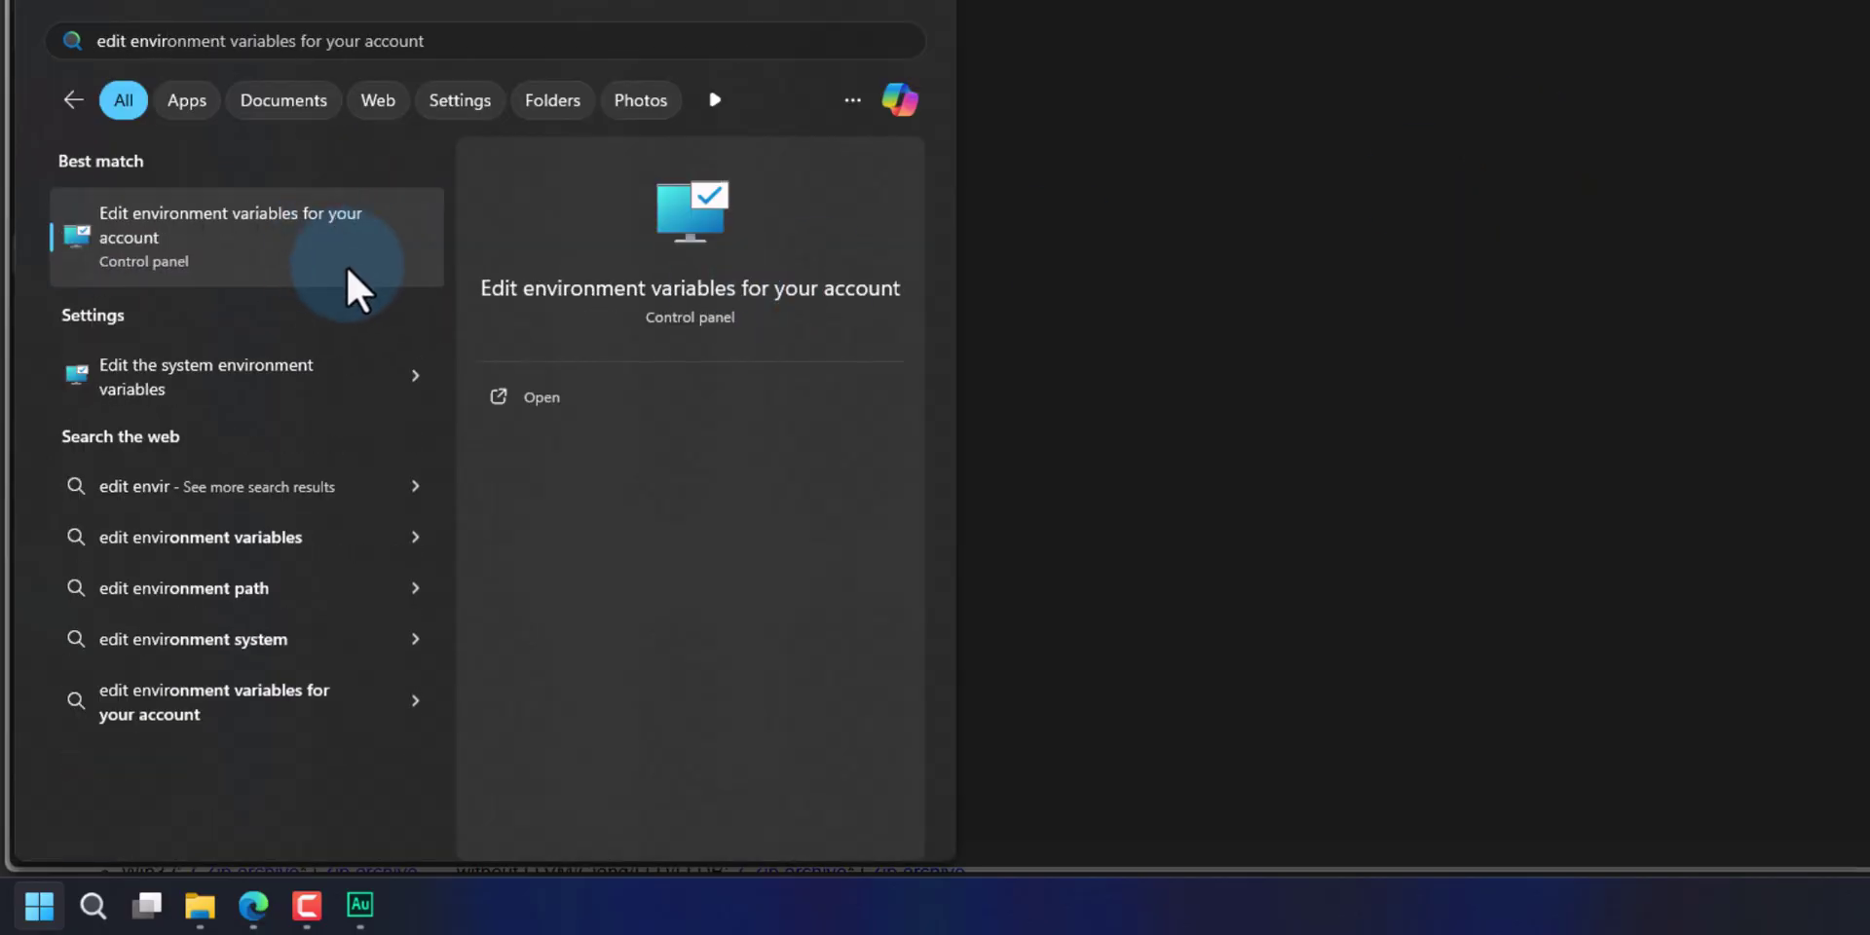
{"action": "left_click", "coordinate": [271, 241]}
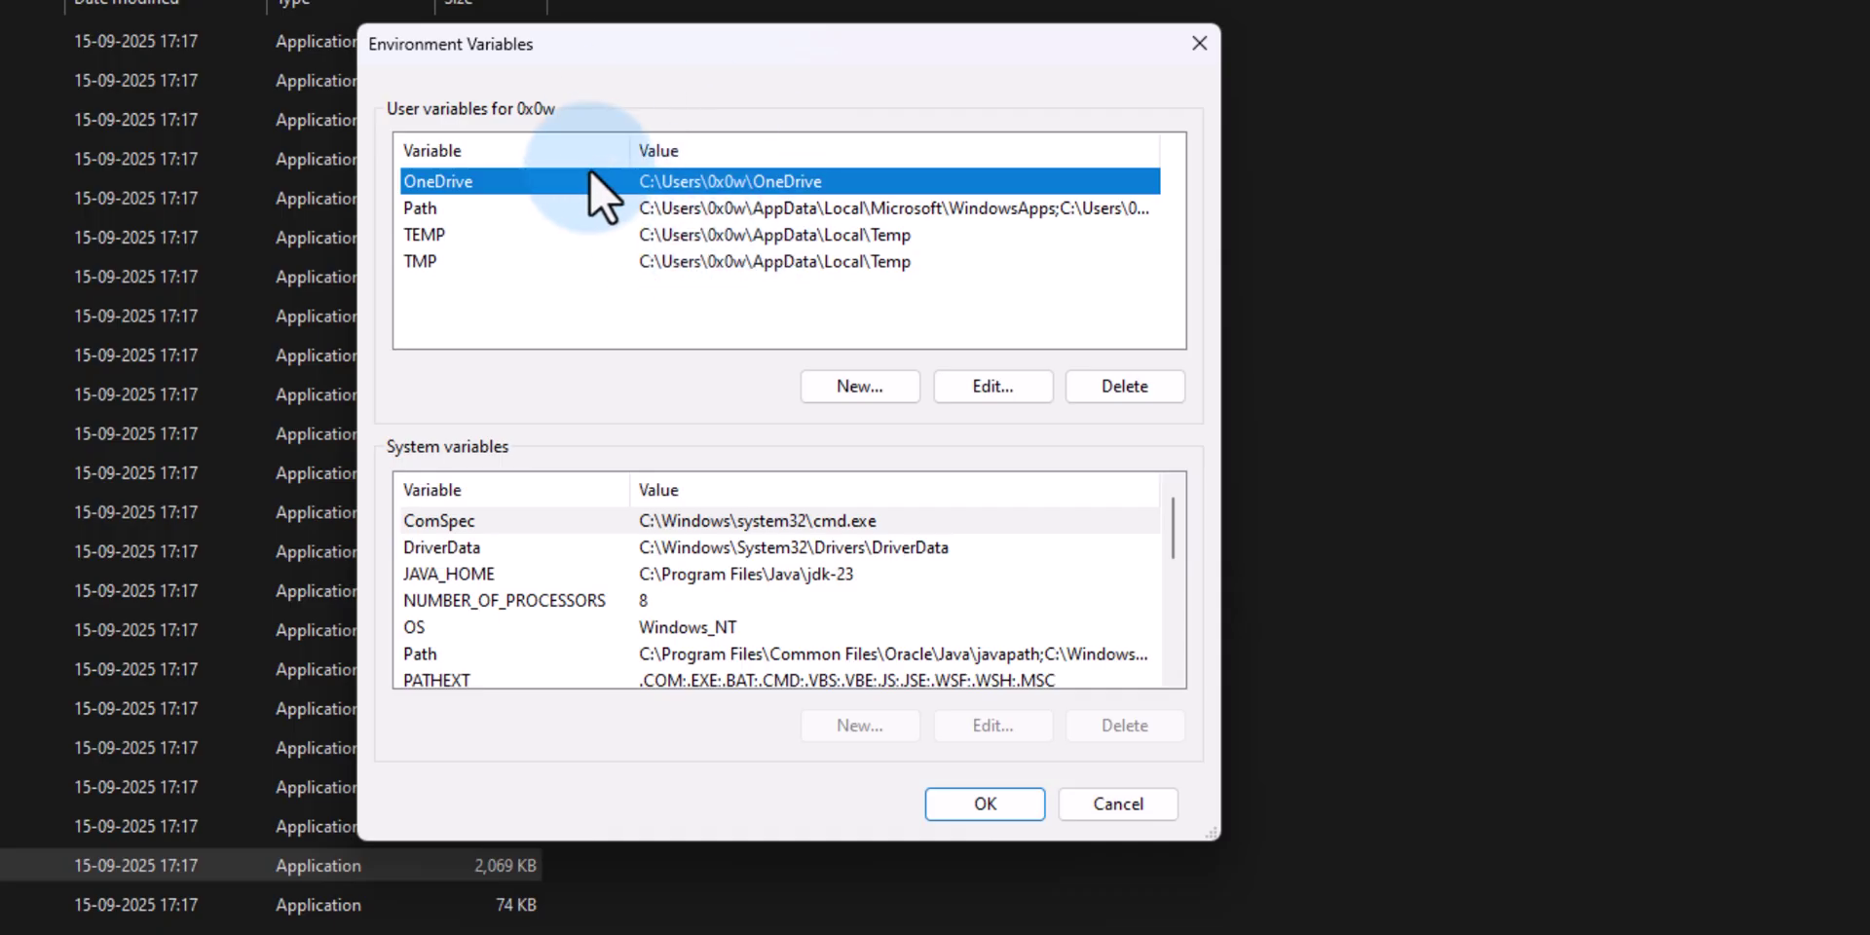
Add C:\mingw64\bin as a new entry in the user Path variable and save the environment variables
{"action": "left_click", "coordinate": [482, 212]}
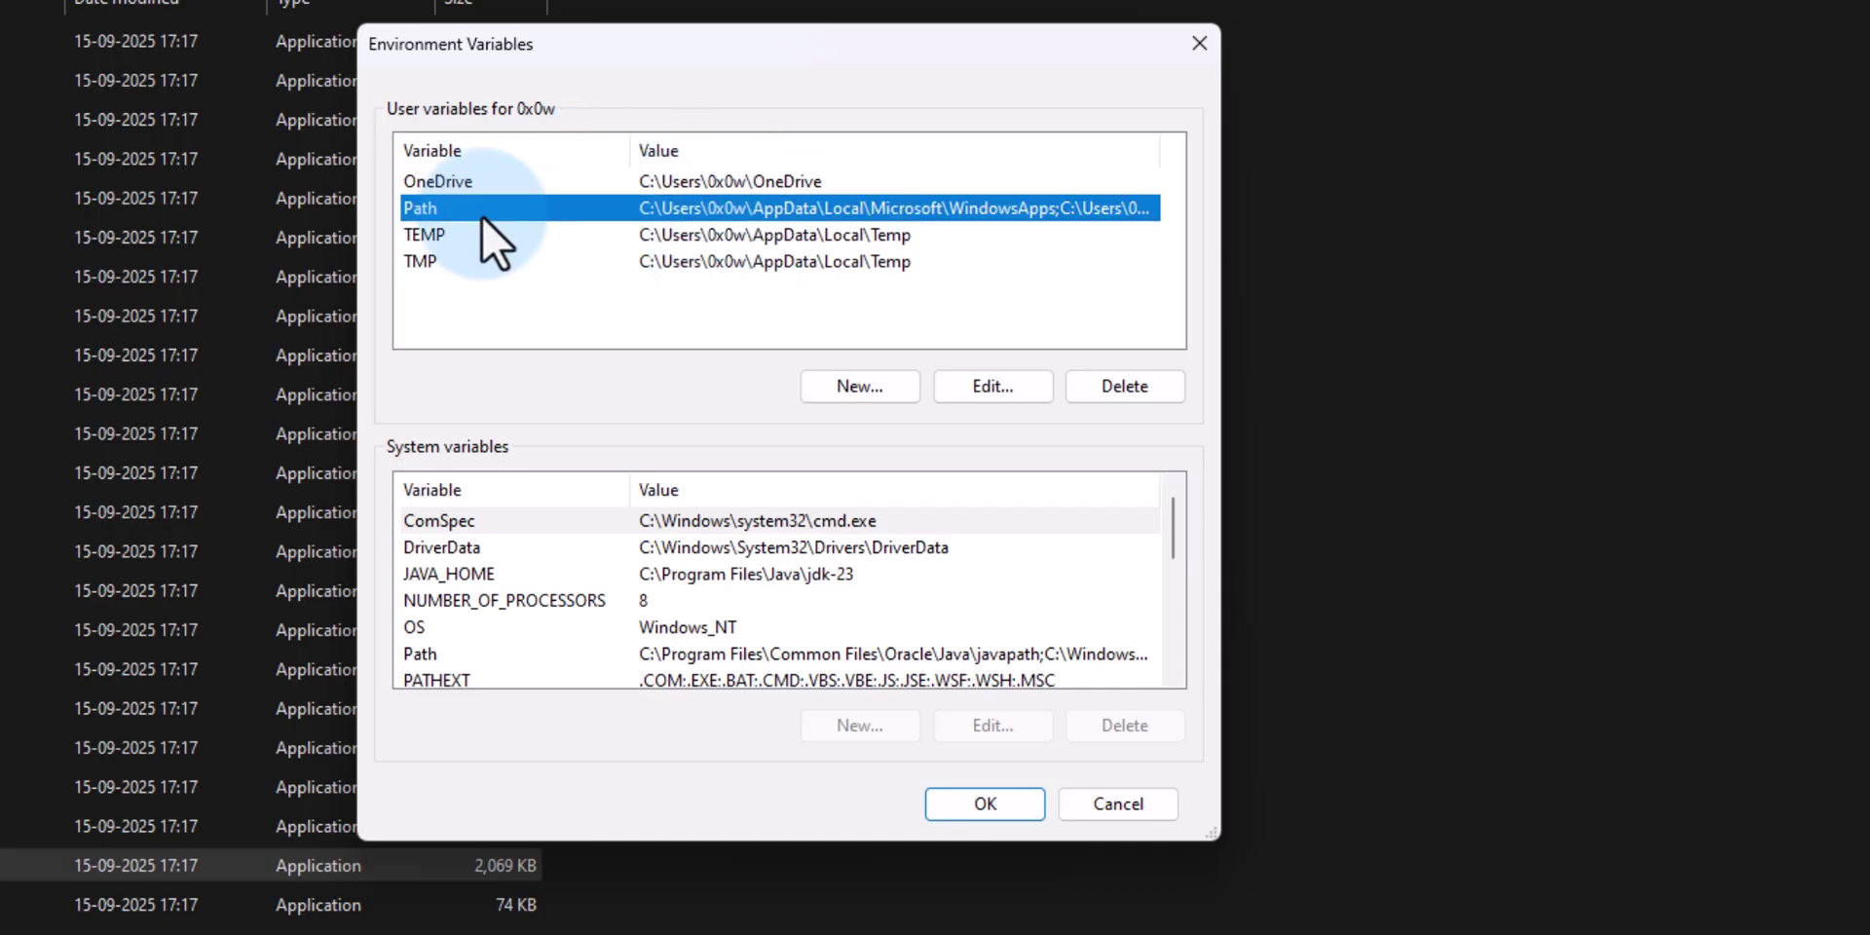
{"action": "left_click", "coordinate": [992, 386]}
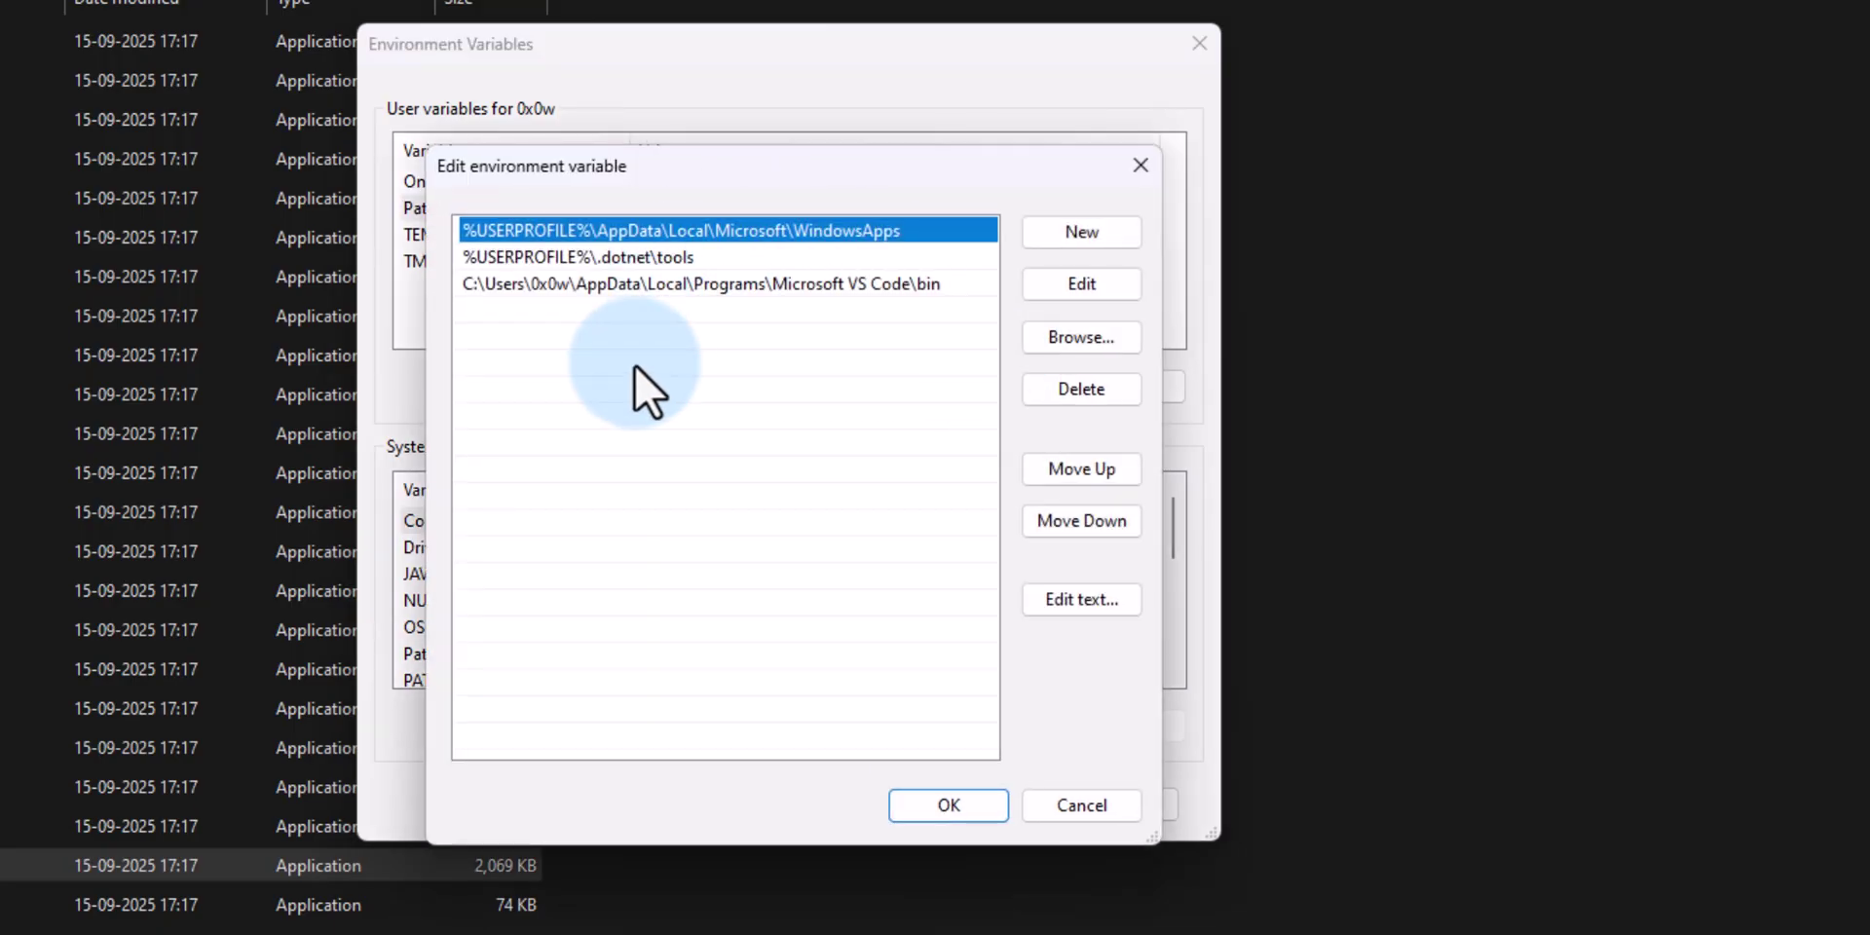
{"action": "left_click", "coordinate": [1087, 242]}
{"action": "right_click", "coordinate": [481, 321]}
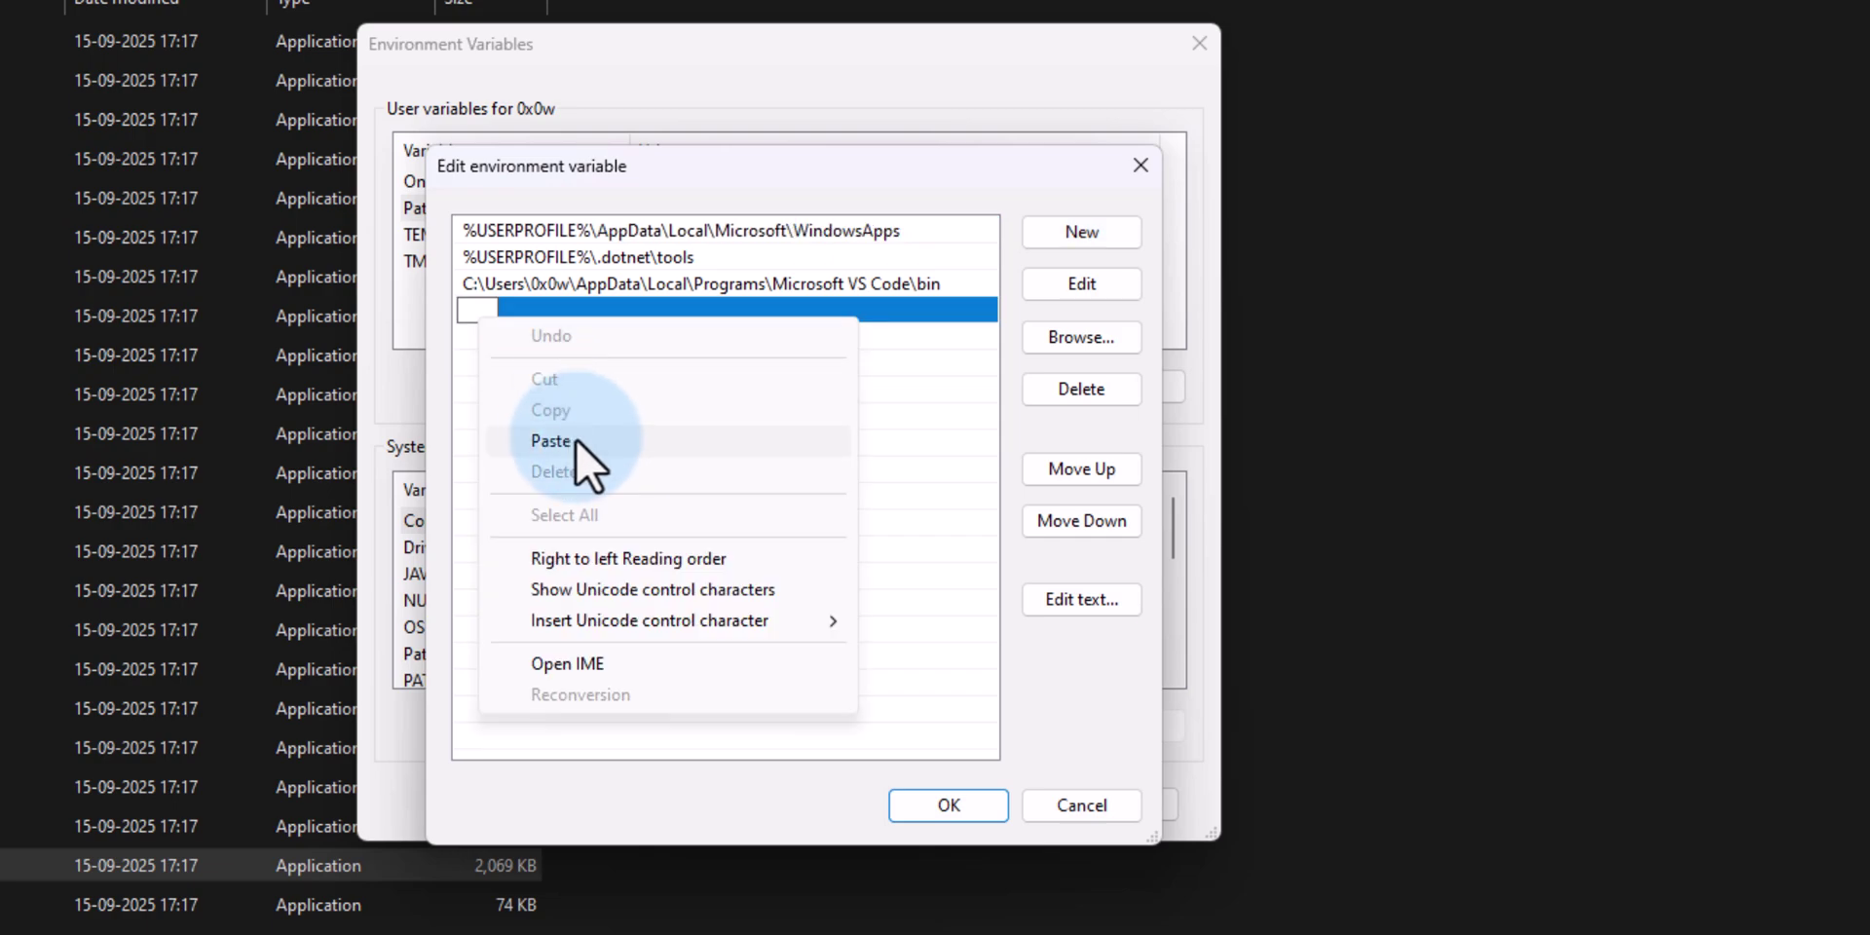
{"action": "left_click", "coordinate": [575, 439]}
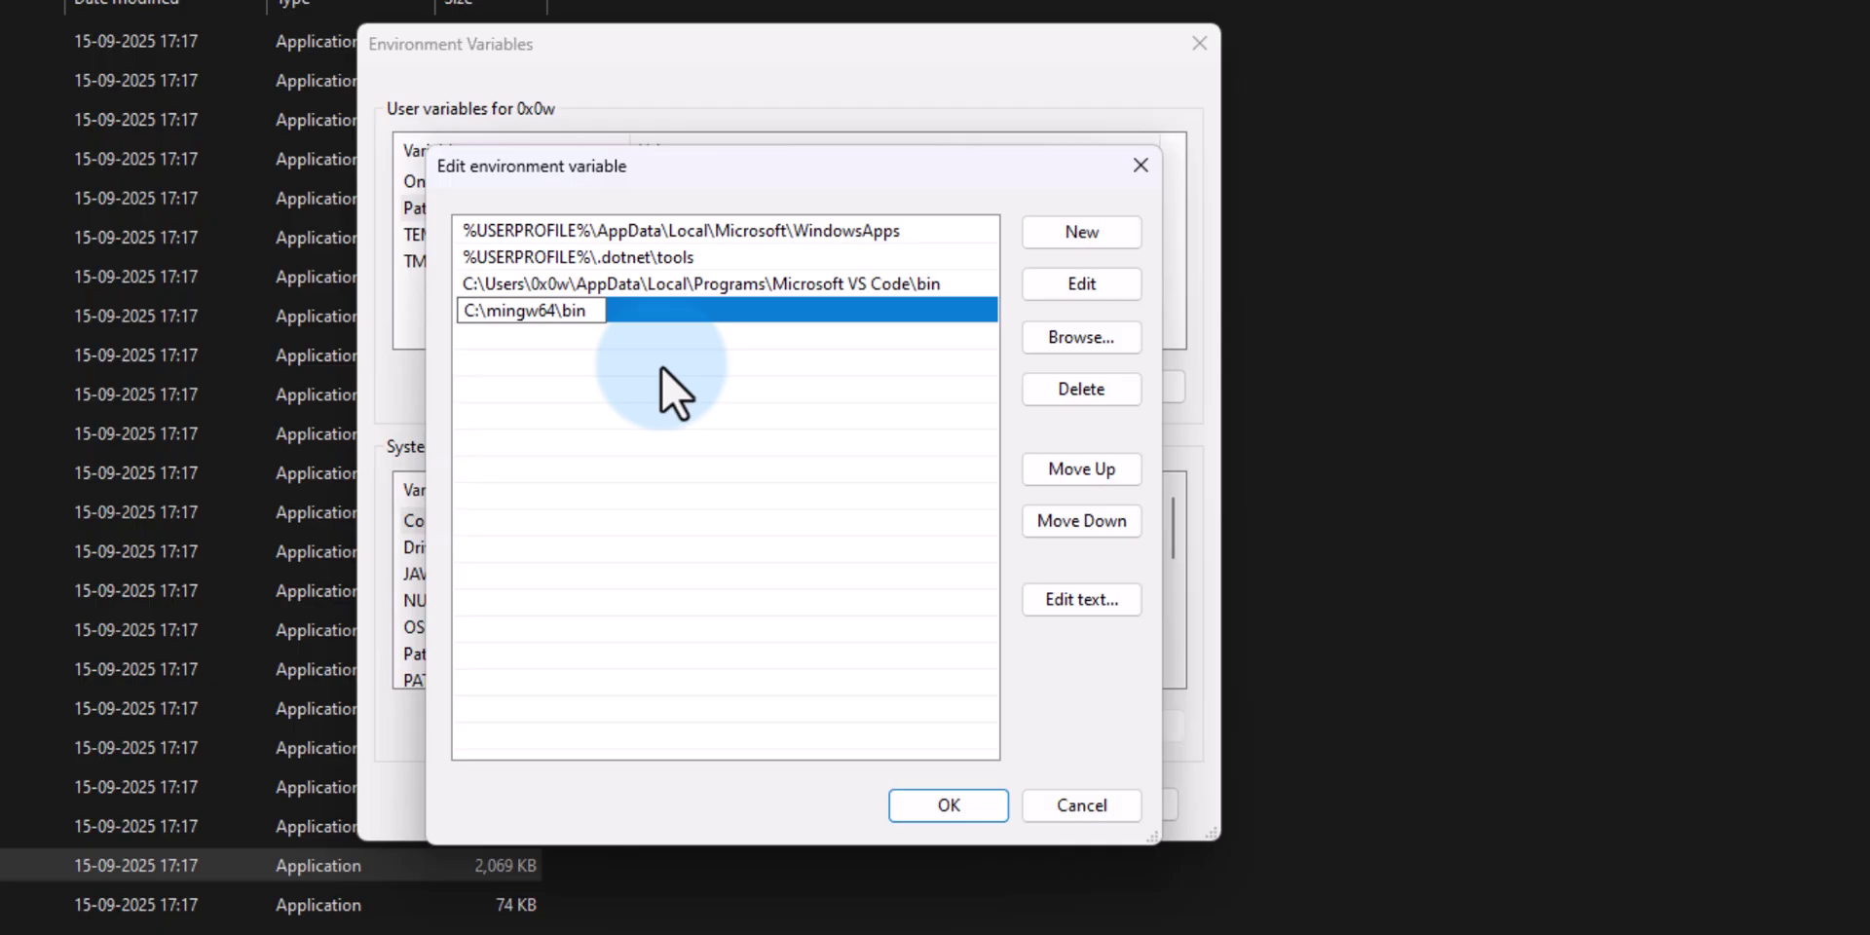
{"action": "left_click", "coordinate": [612, 509]}
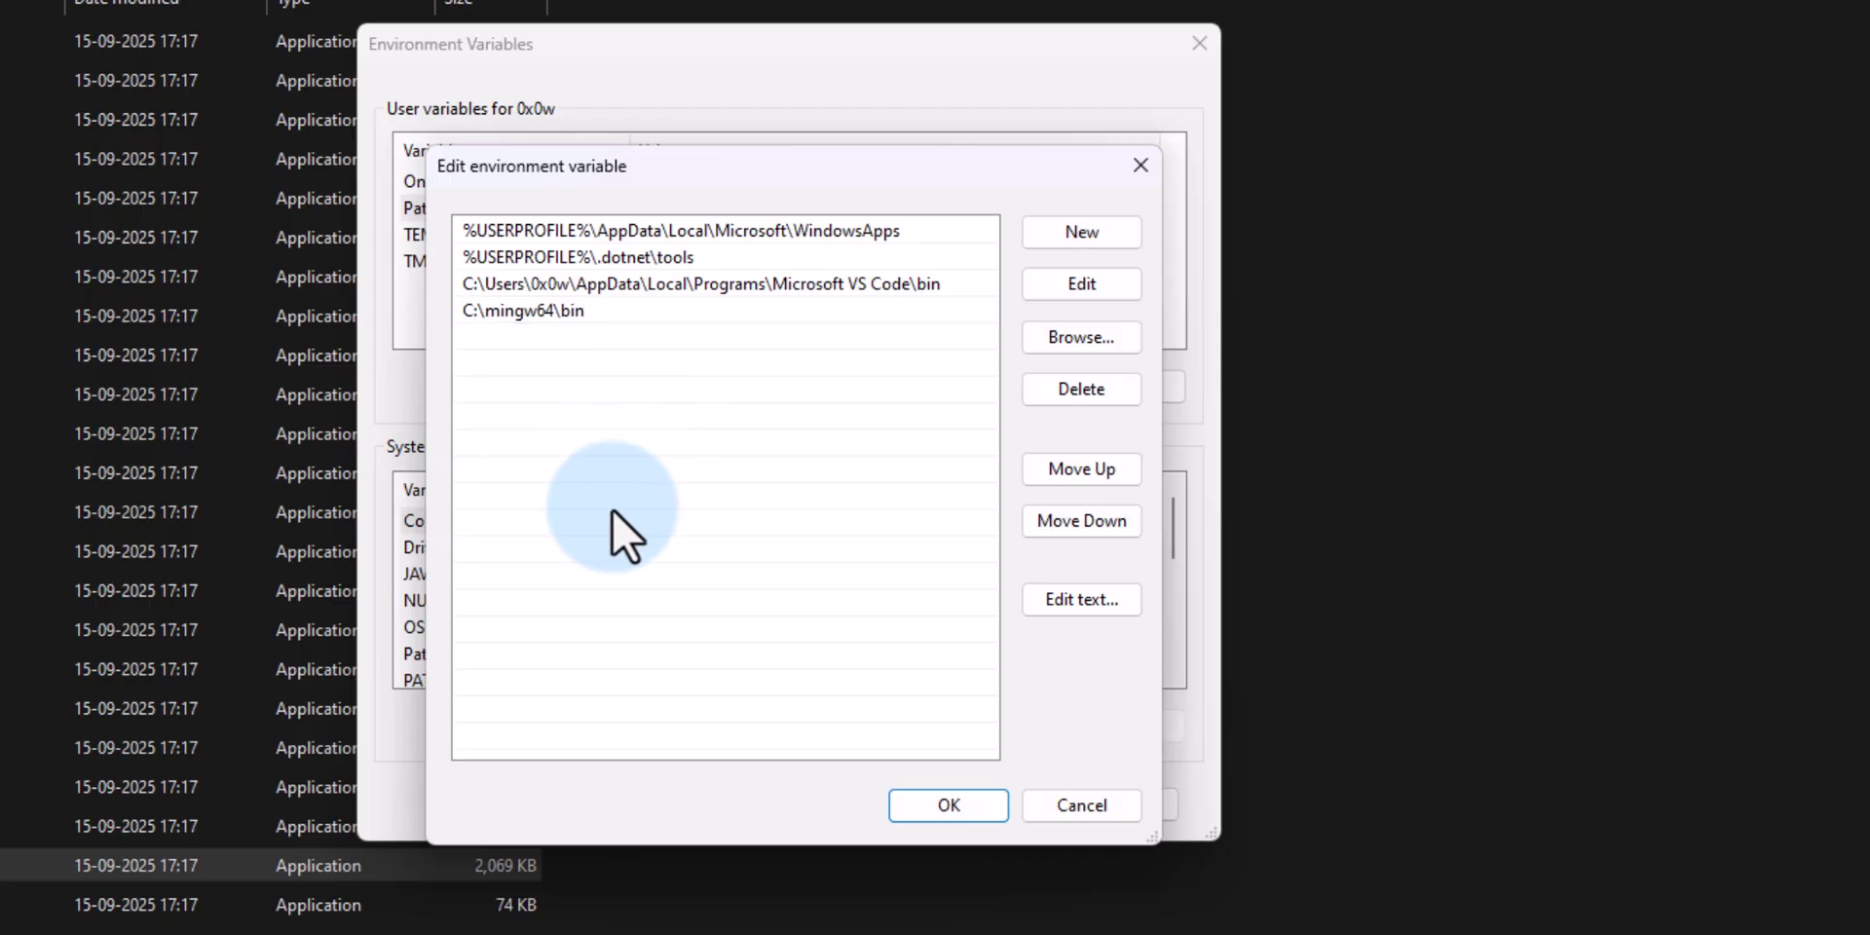
{"action": "left_click", "coordinate": [958, 811]}
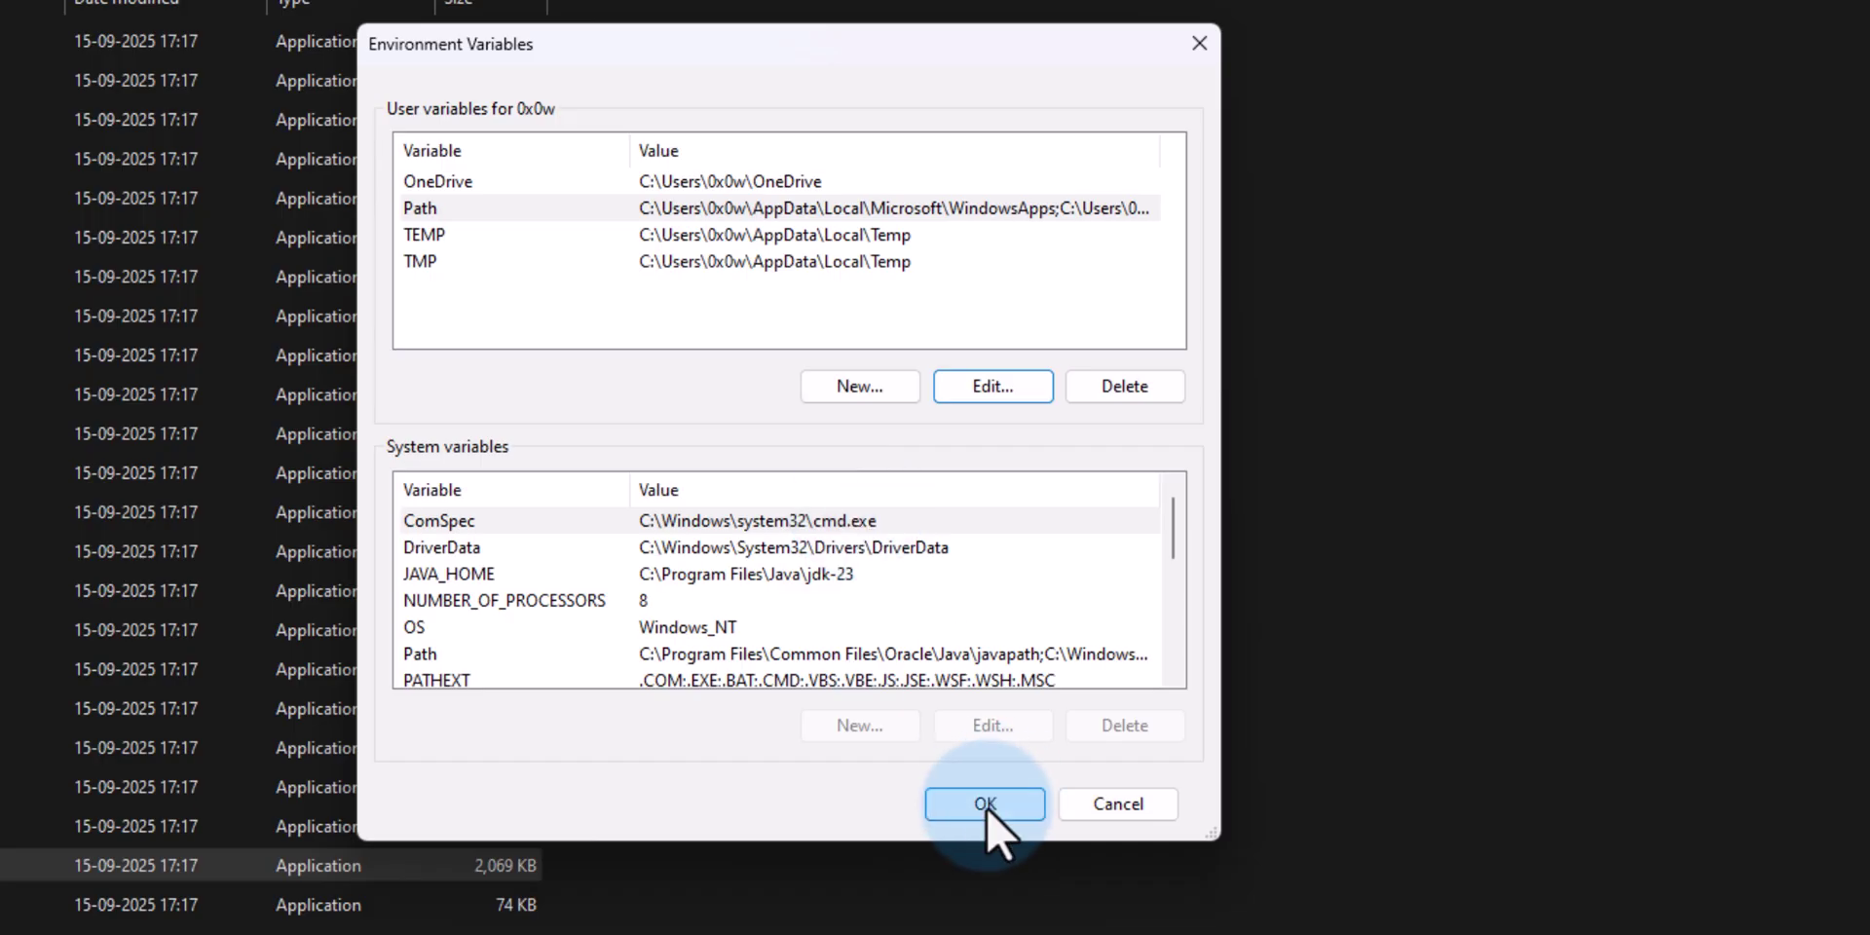
{"action": "left_click", "coordinate": [985, 804]}
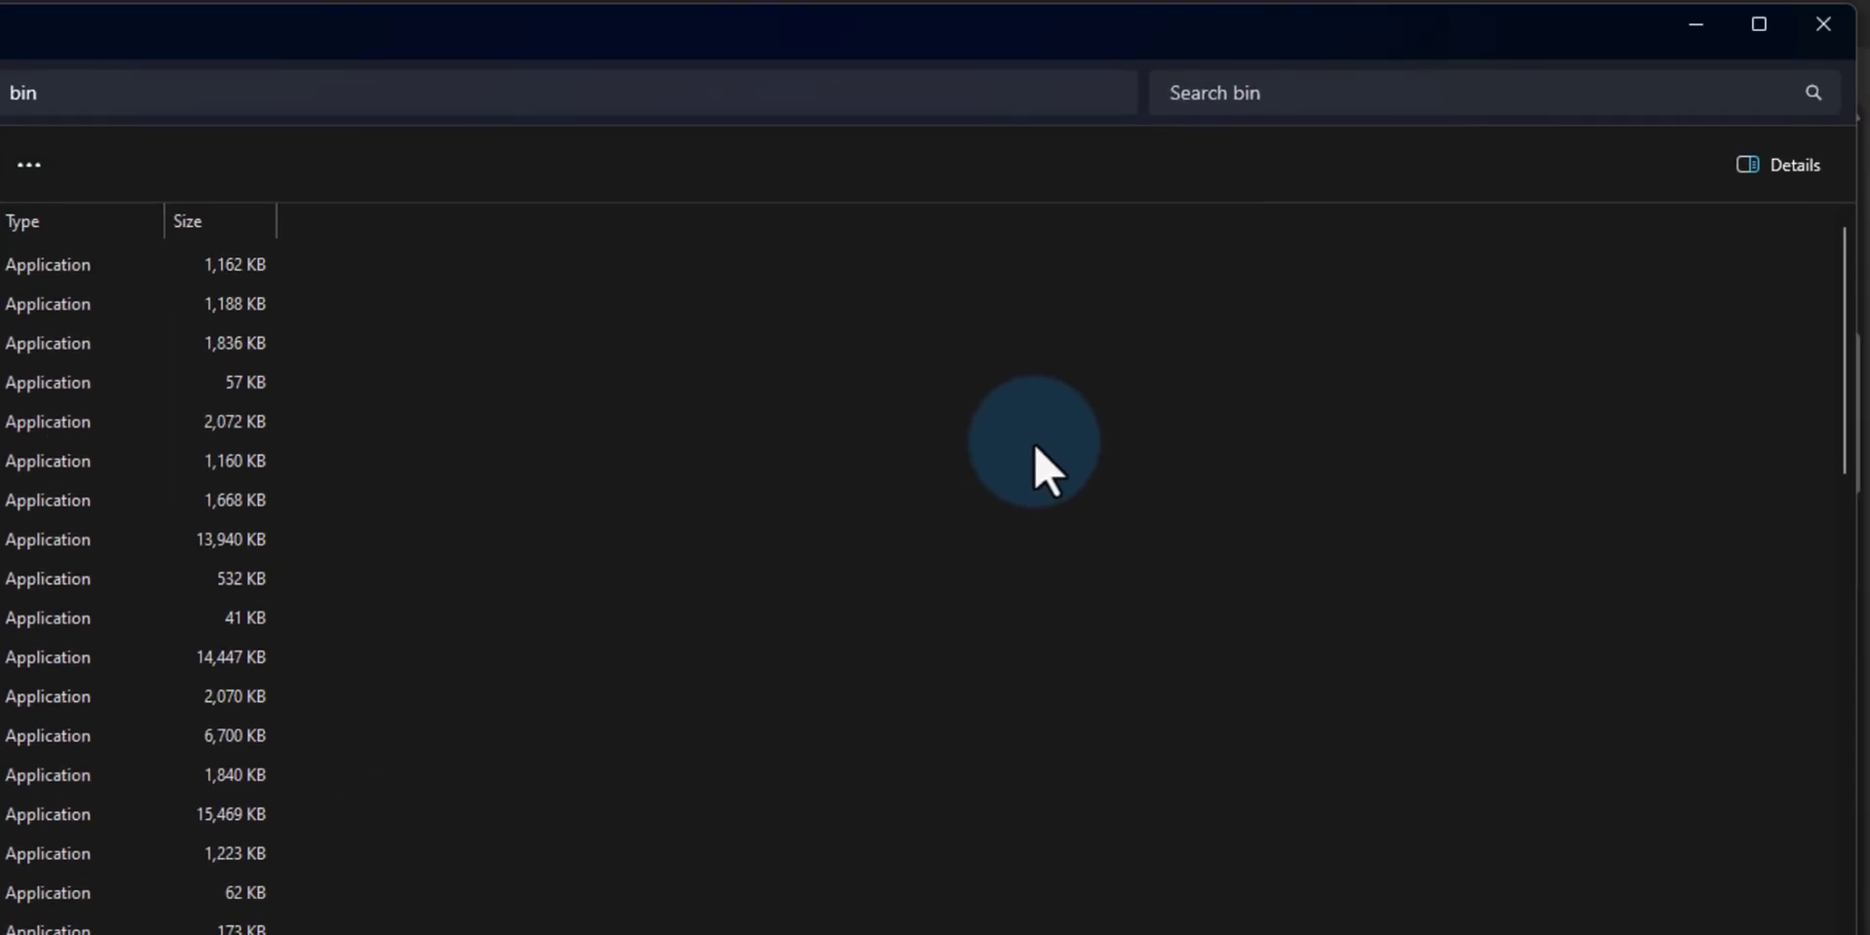
Close both File Explorer windows and the browser to return to the desktop
{"action": "left_click", "coordinate": [1827, 38]}
{"action": "left_click", "coordinate": [1811, 43]}
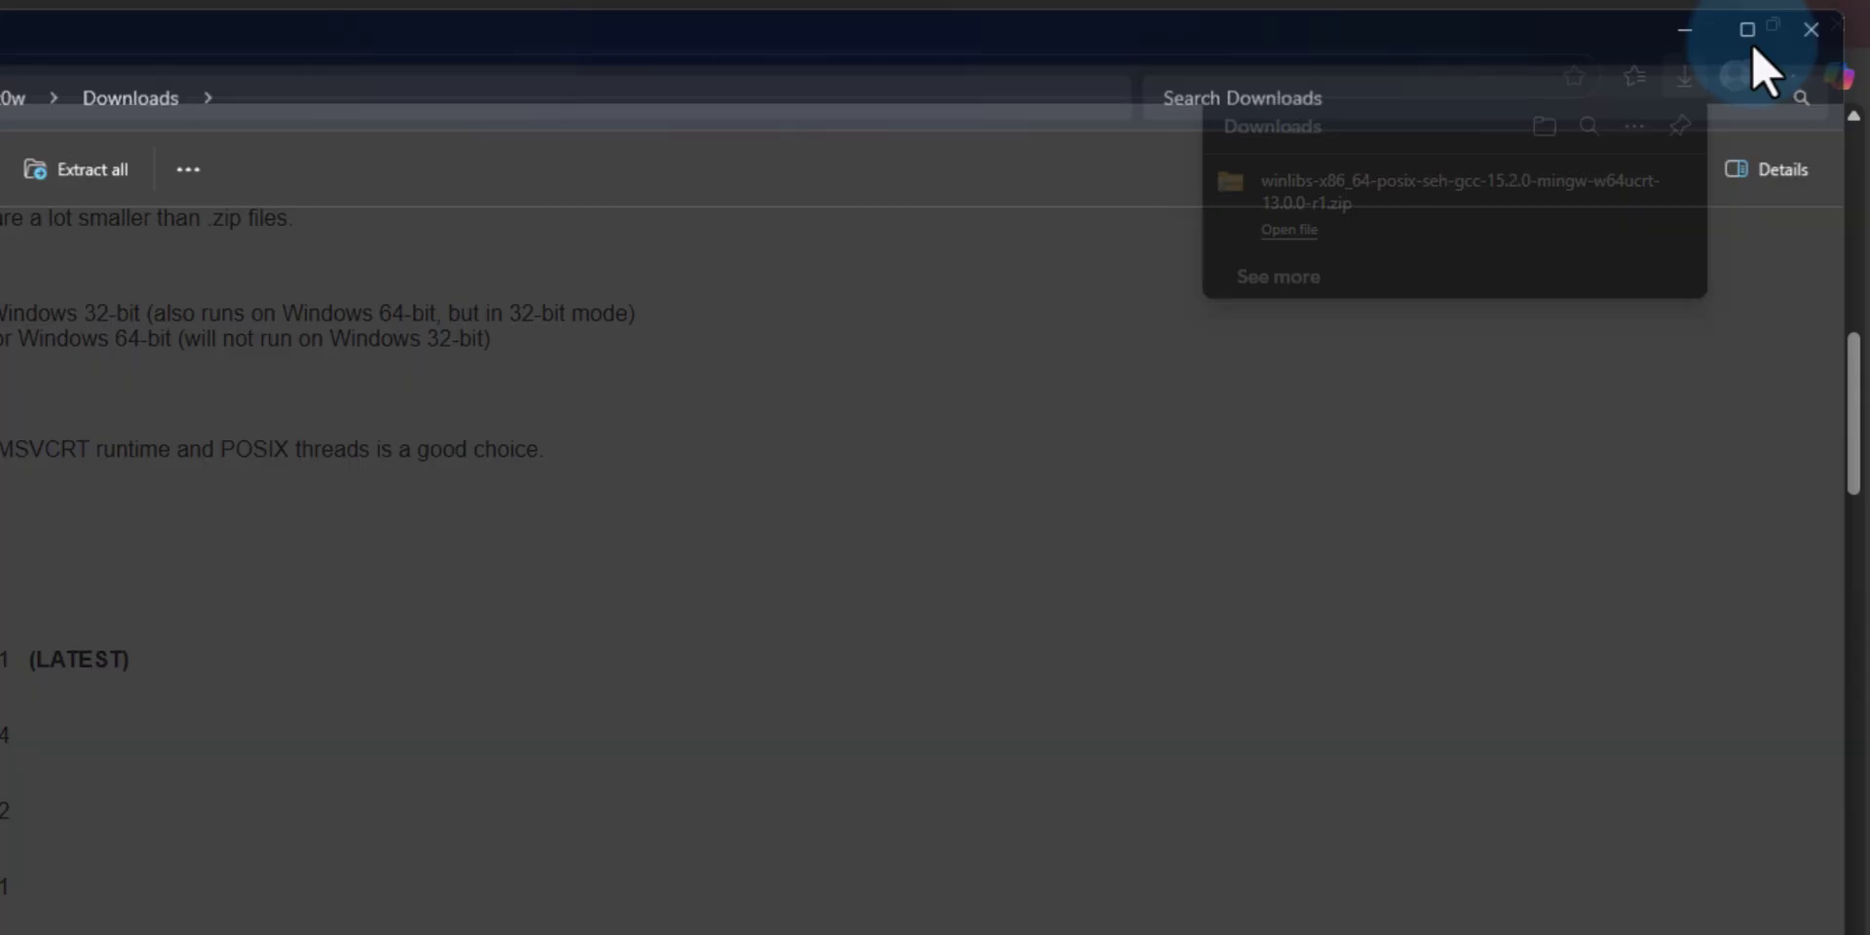
{"action": "left_click", "coordinate": [1836, 29]}
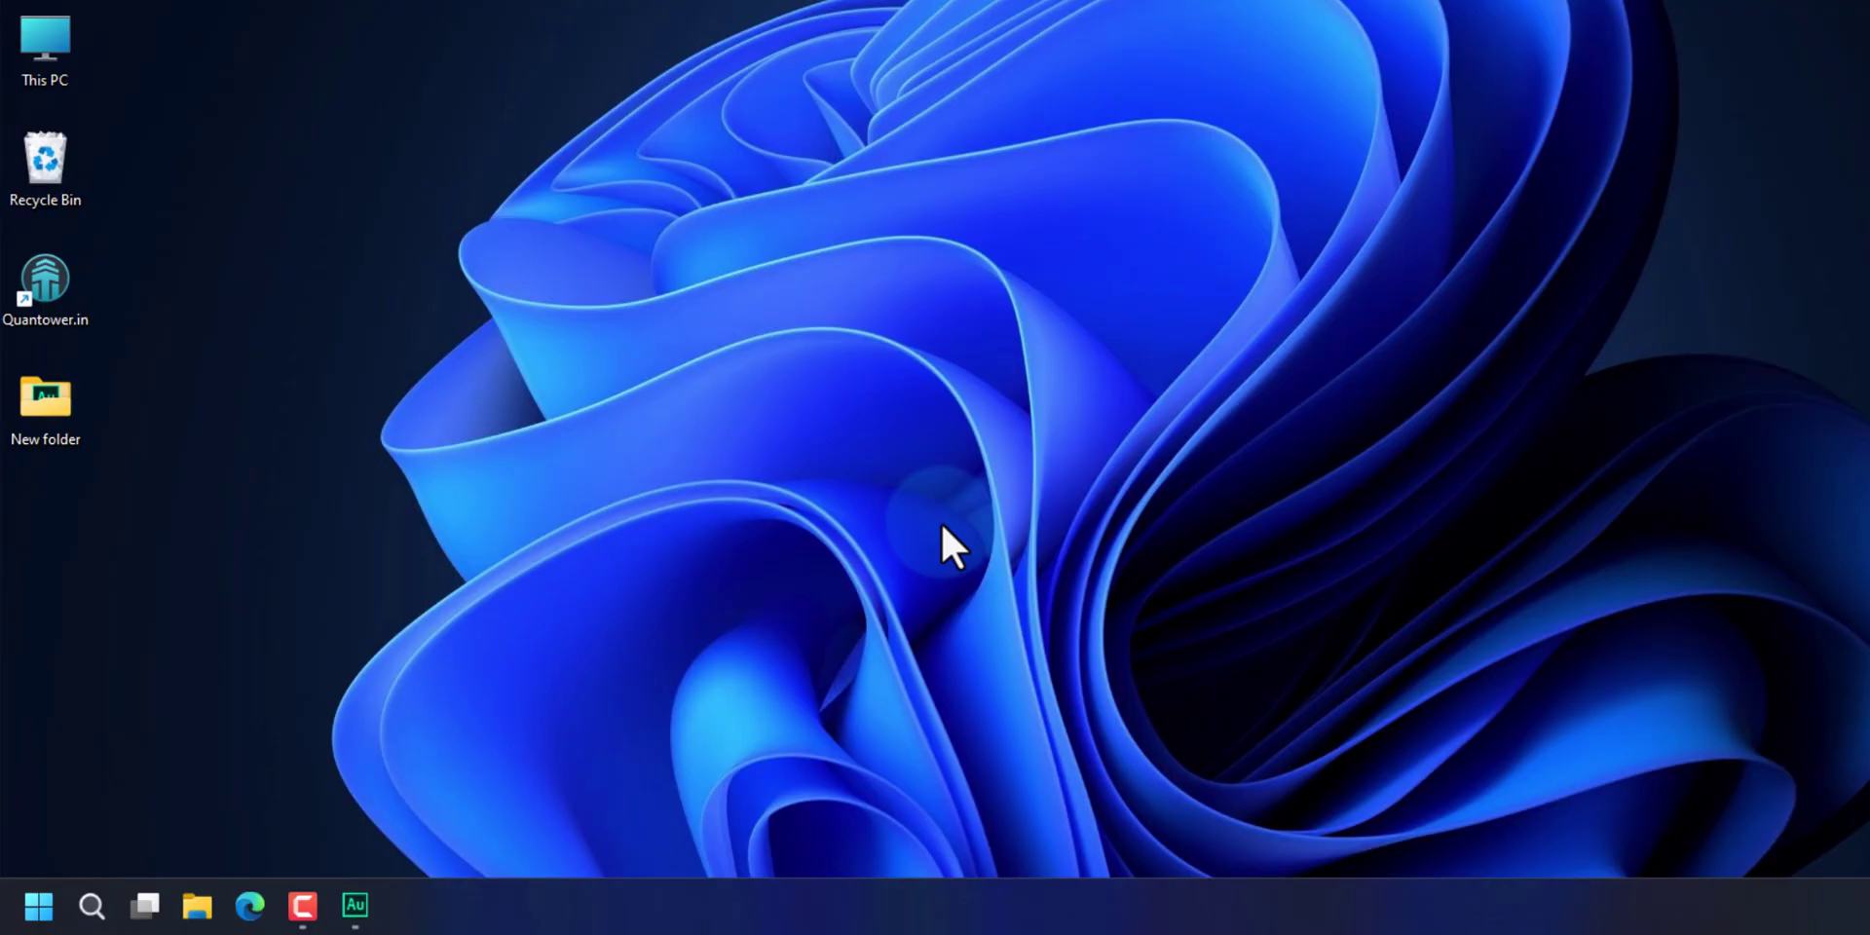
{"action": "key", "text": "super"}
{"action": "key", "text": "super"}
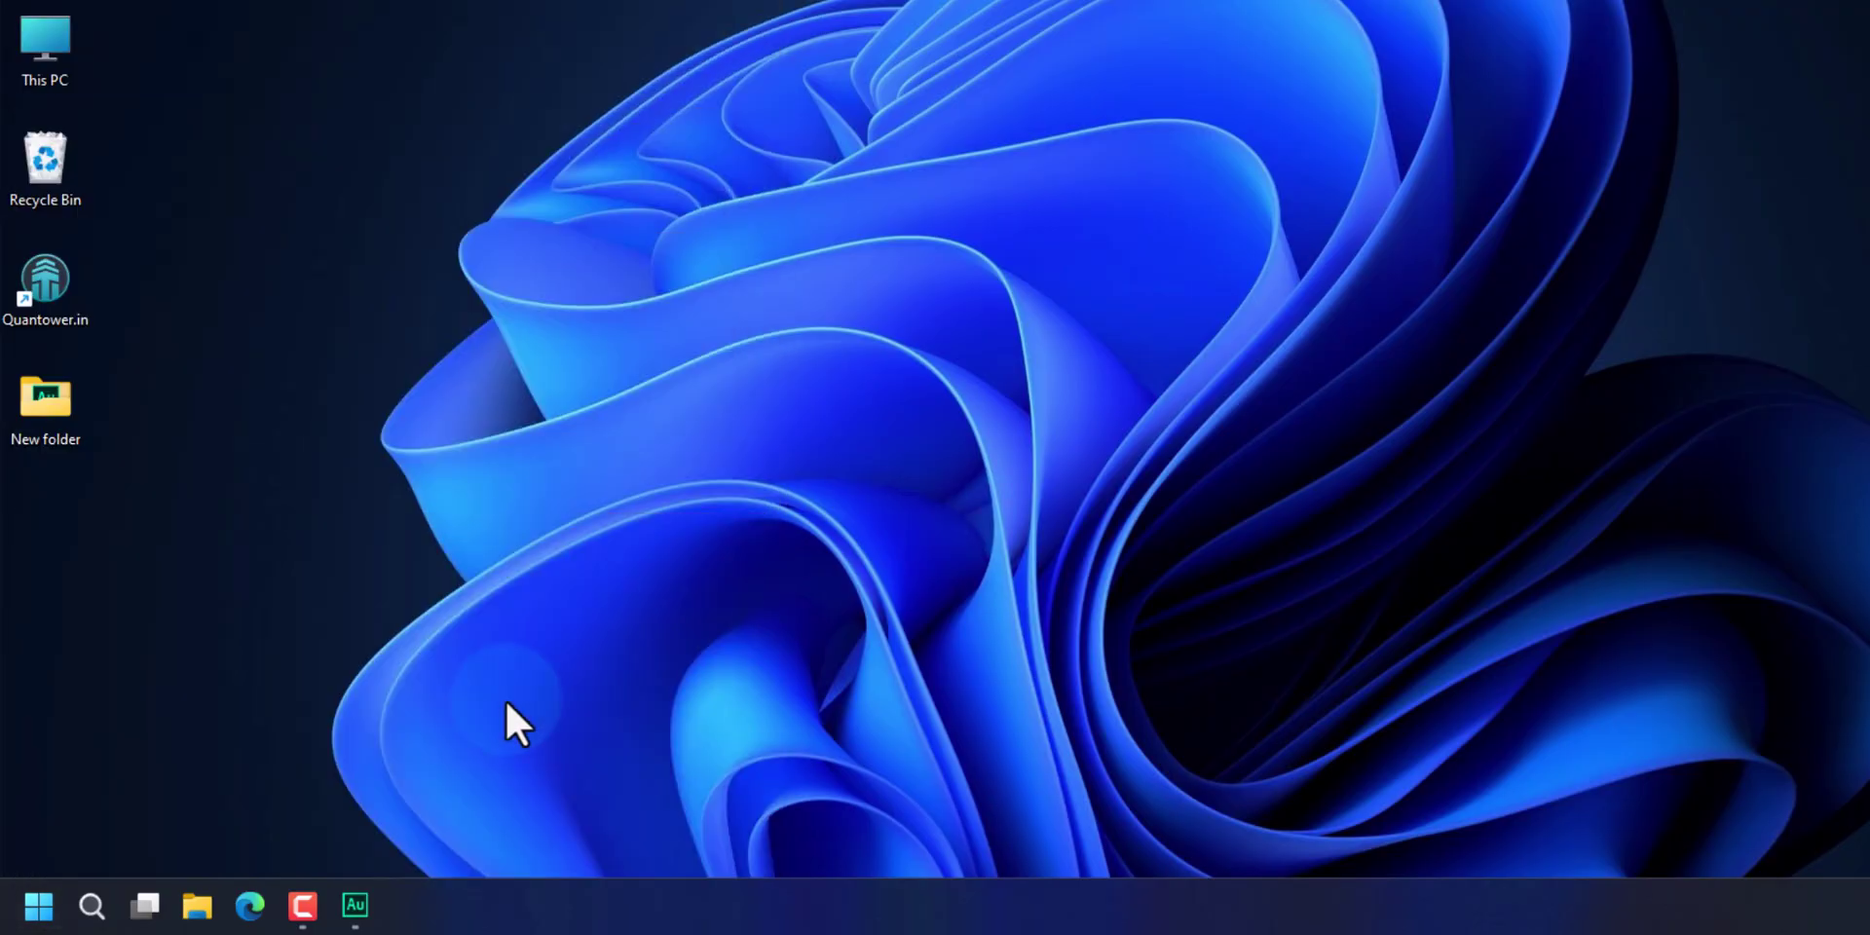
Open Command Prompt and check the installed C compiler with gcc --version
{"action": "left_click", "coordinate": [29, 916]}
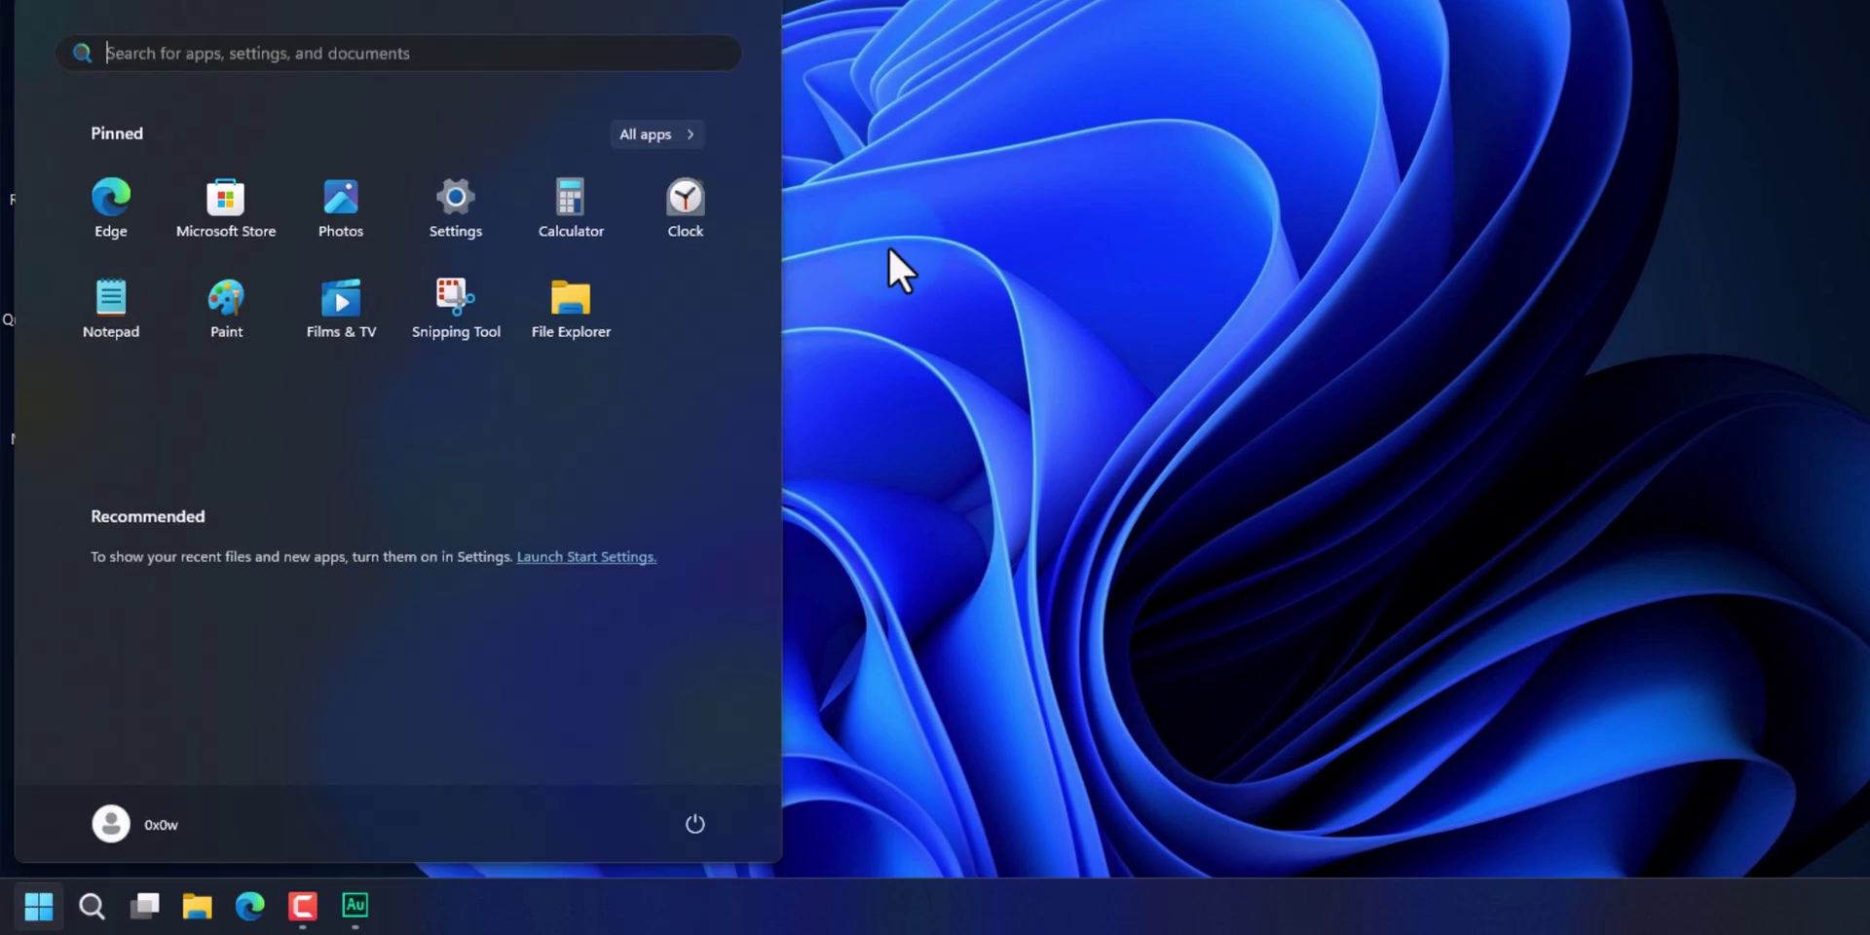
{"action": "type", "text": "cmd"}
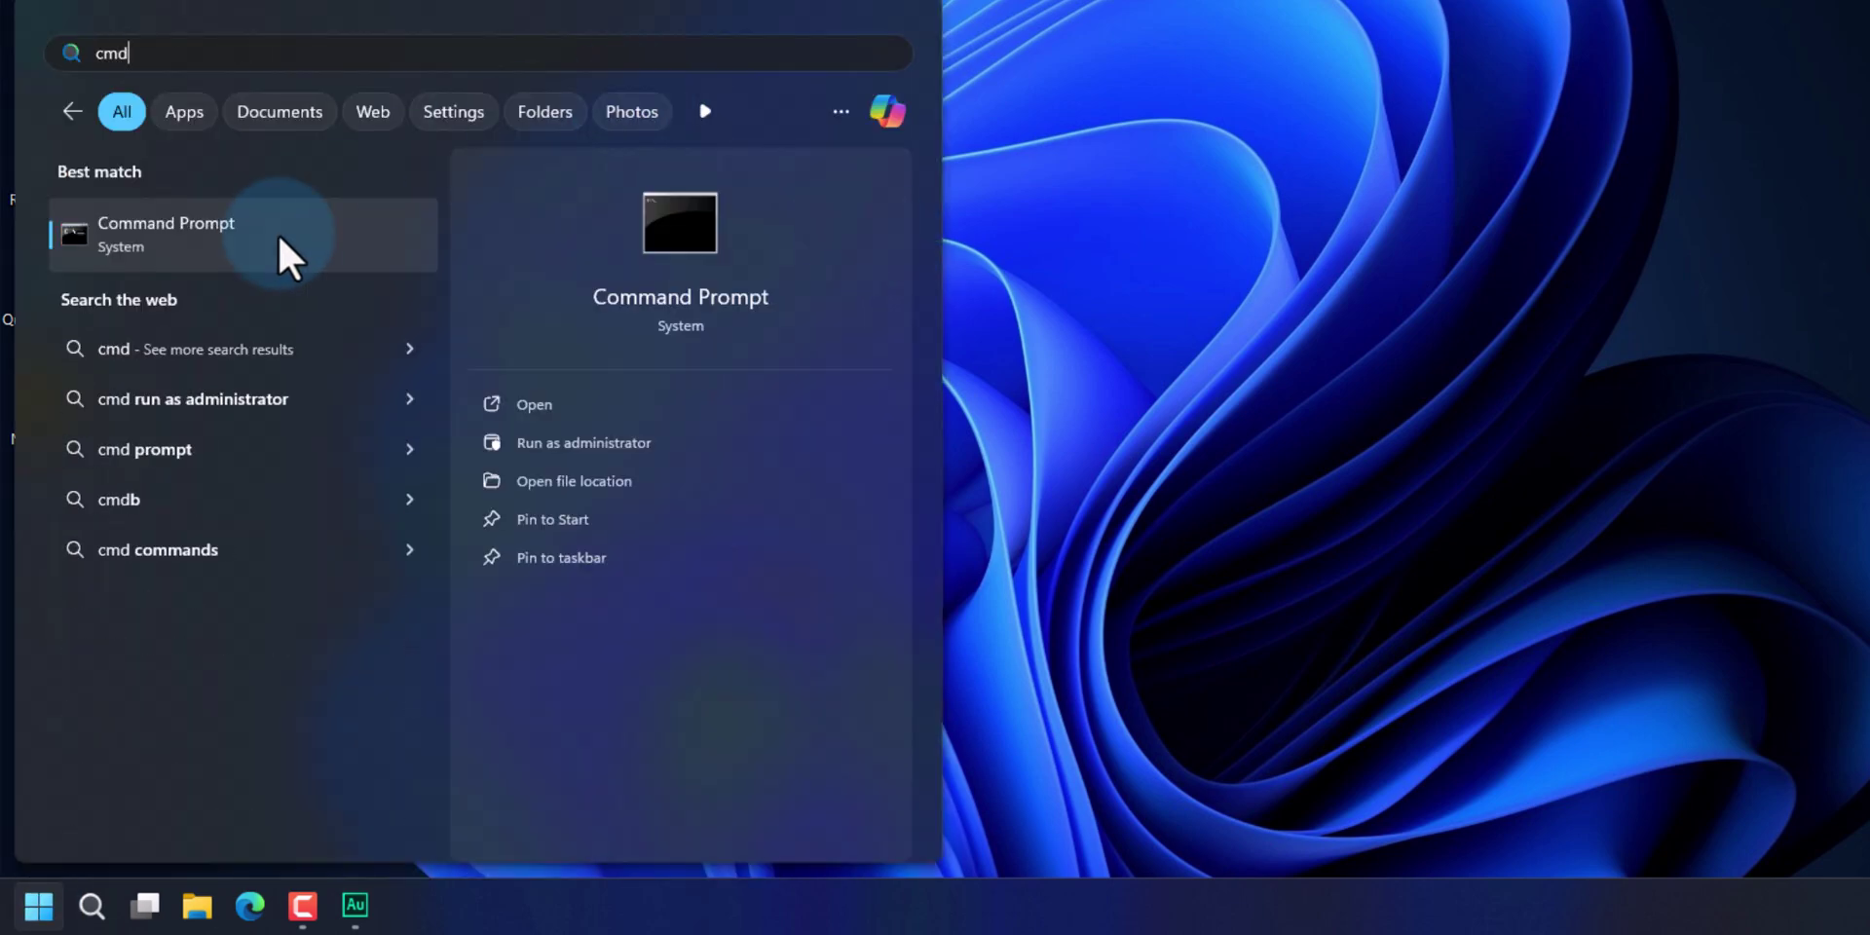
{"action": "left_click", "coordinate": [289, 255]}
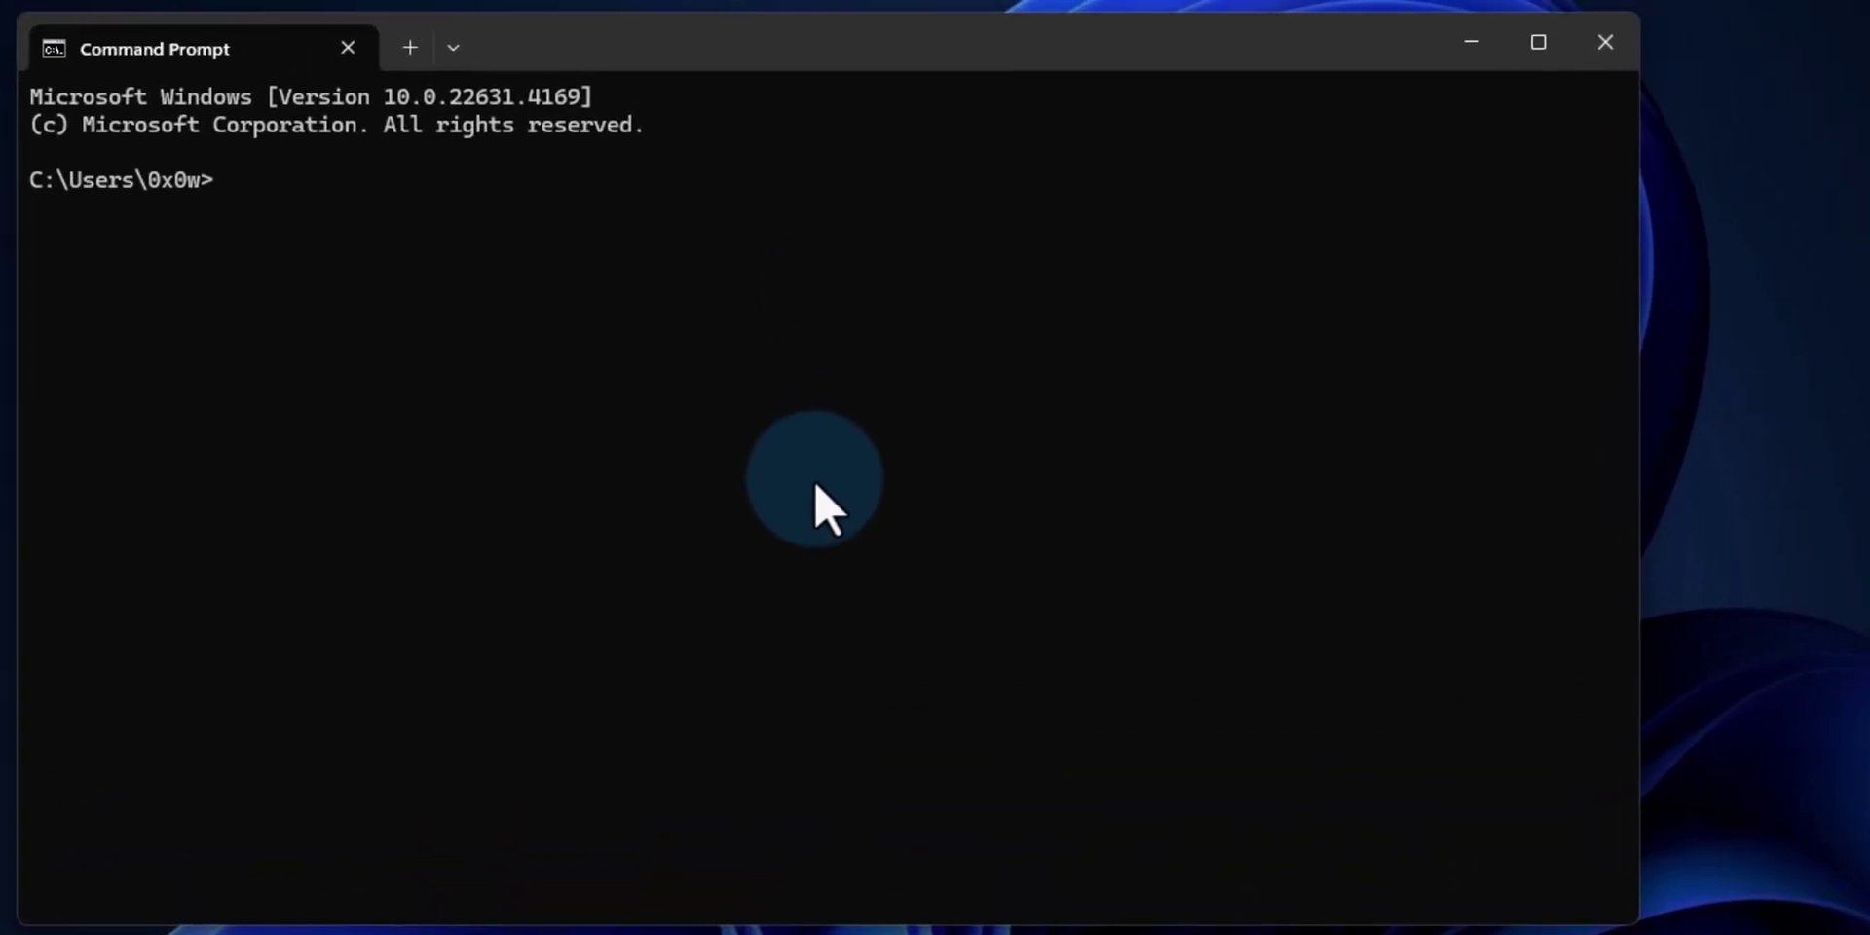
{"action": "type", "text": "gcc --version"}
{"action": "key", "text": "Return"}
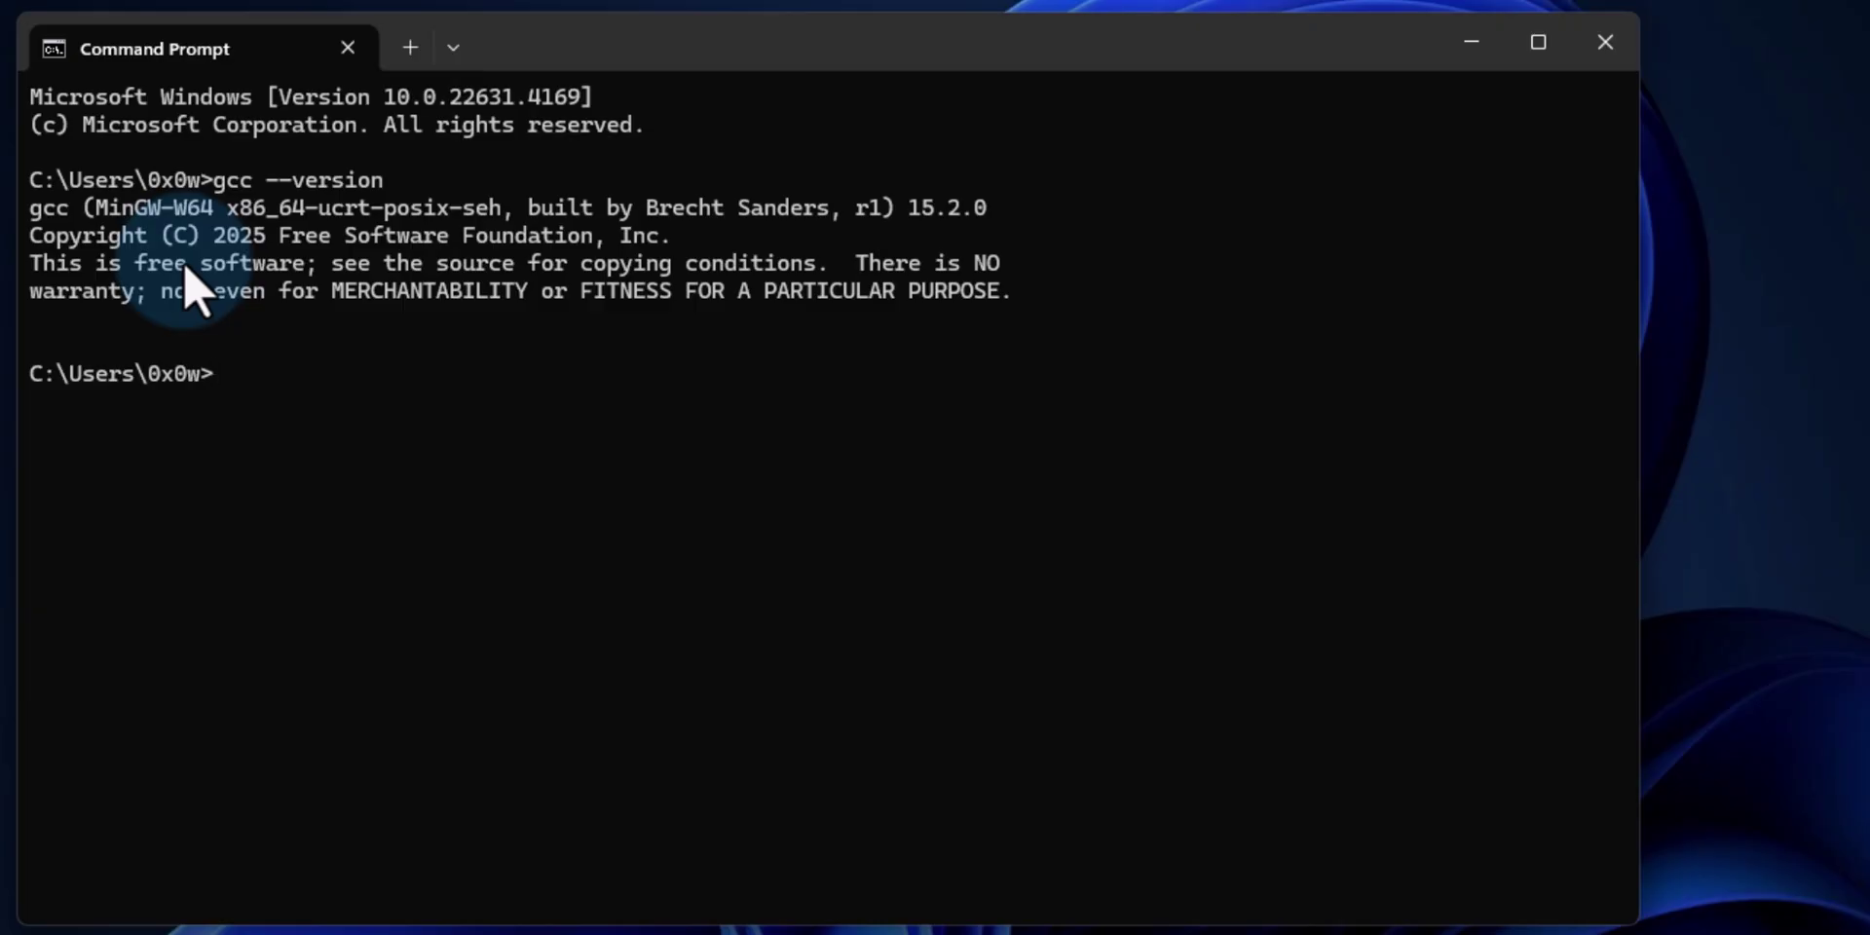
Check the C++ compiler and debugger versions with g++ --version and gdb --version
{"action": "type", "text": "g++ --version"}
{"action": "key", "text": "Return"}
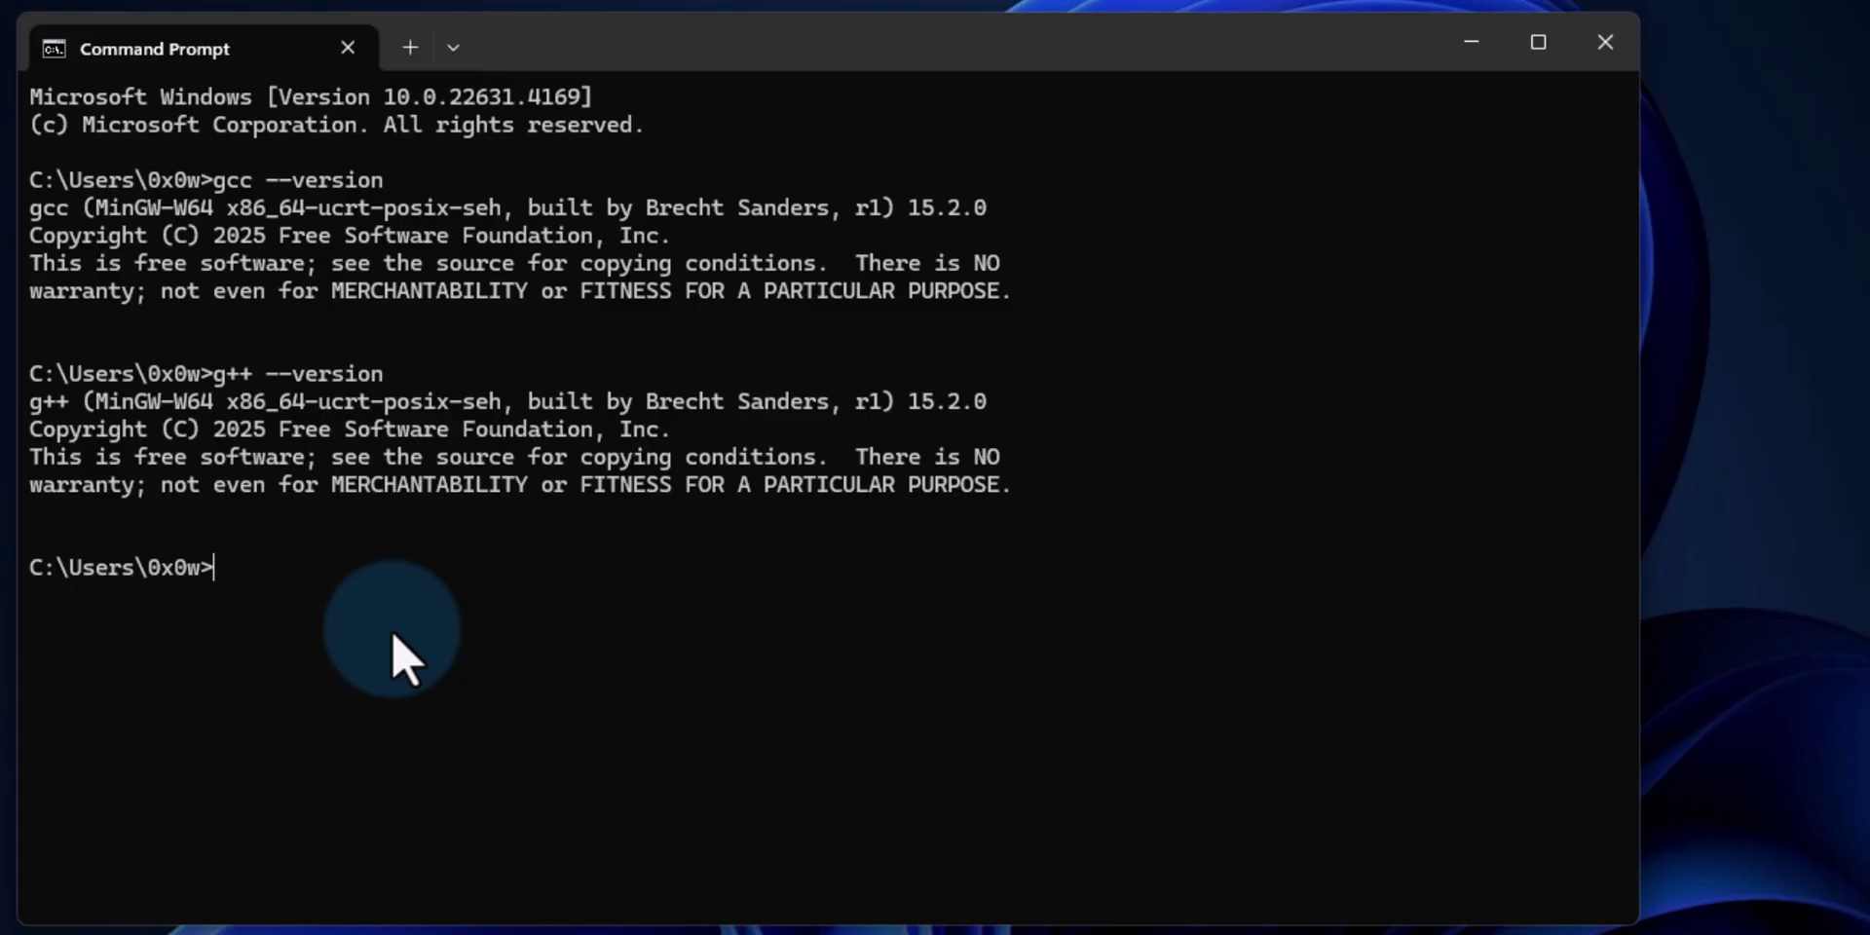
{"action": "type", "text": "gdb --version"}
{"action": "key", "text": "Return"}
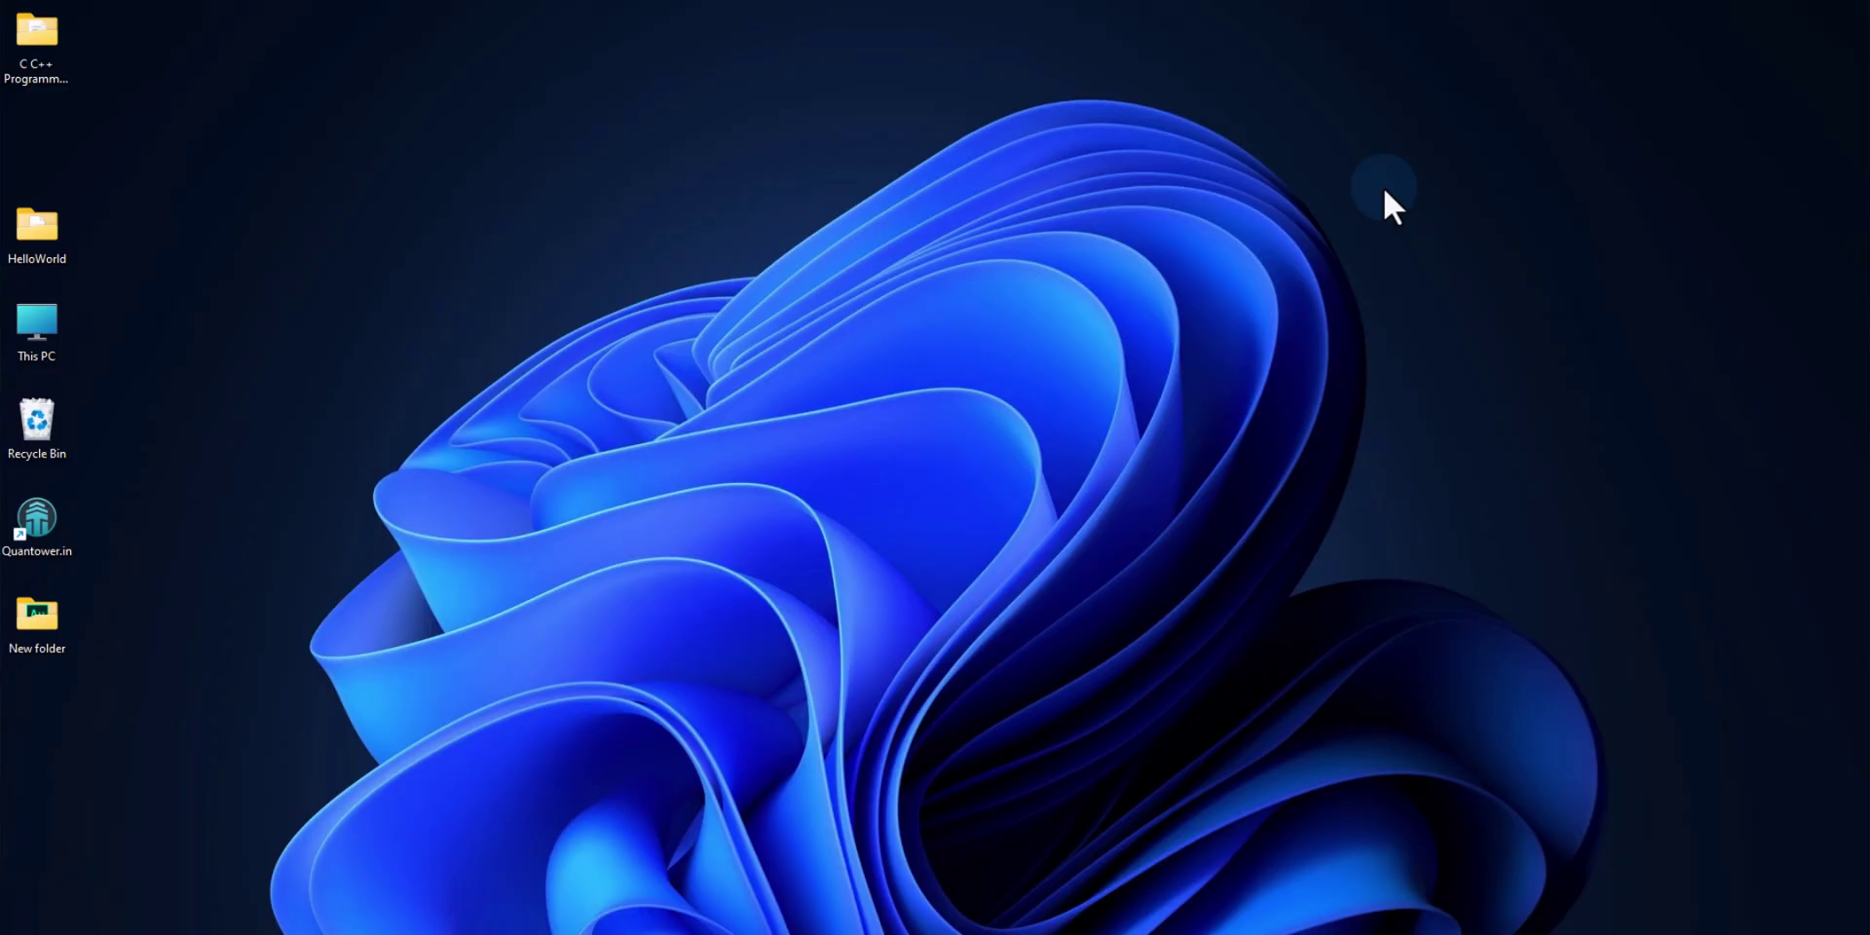
{"action": "left_click", "coordinate": [468, 930]}
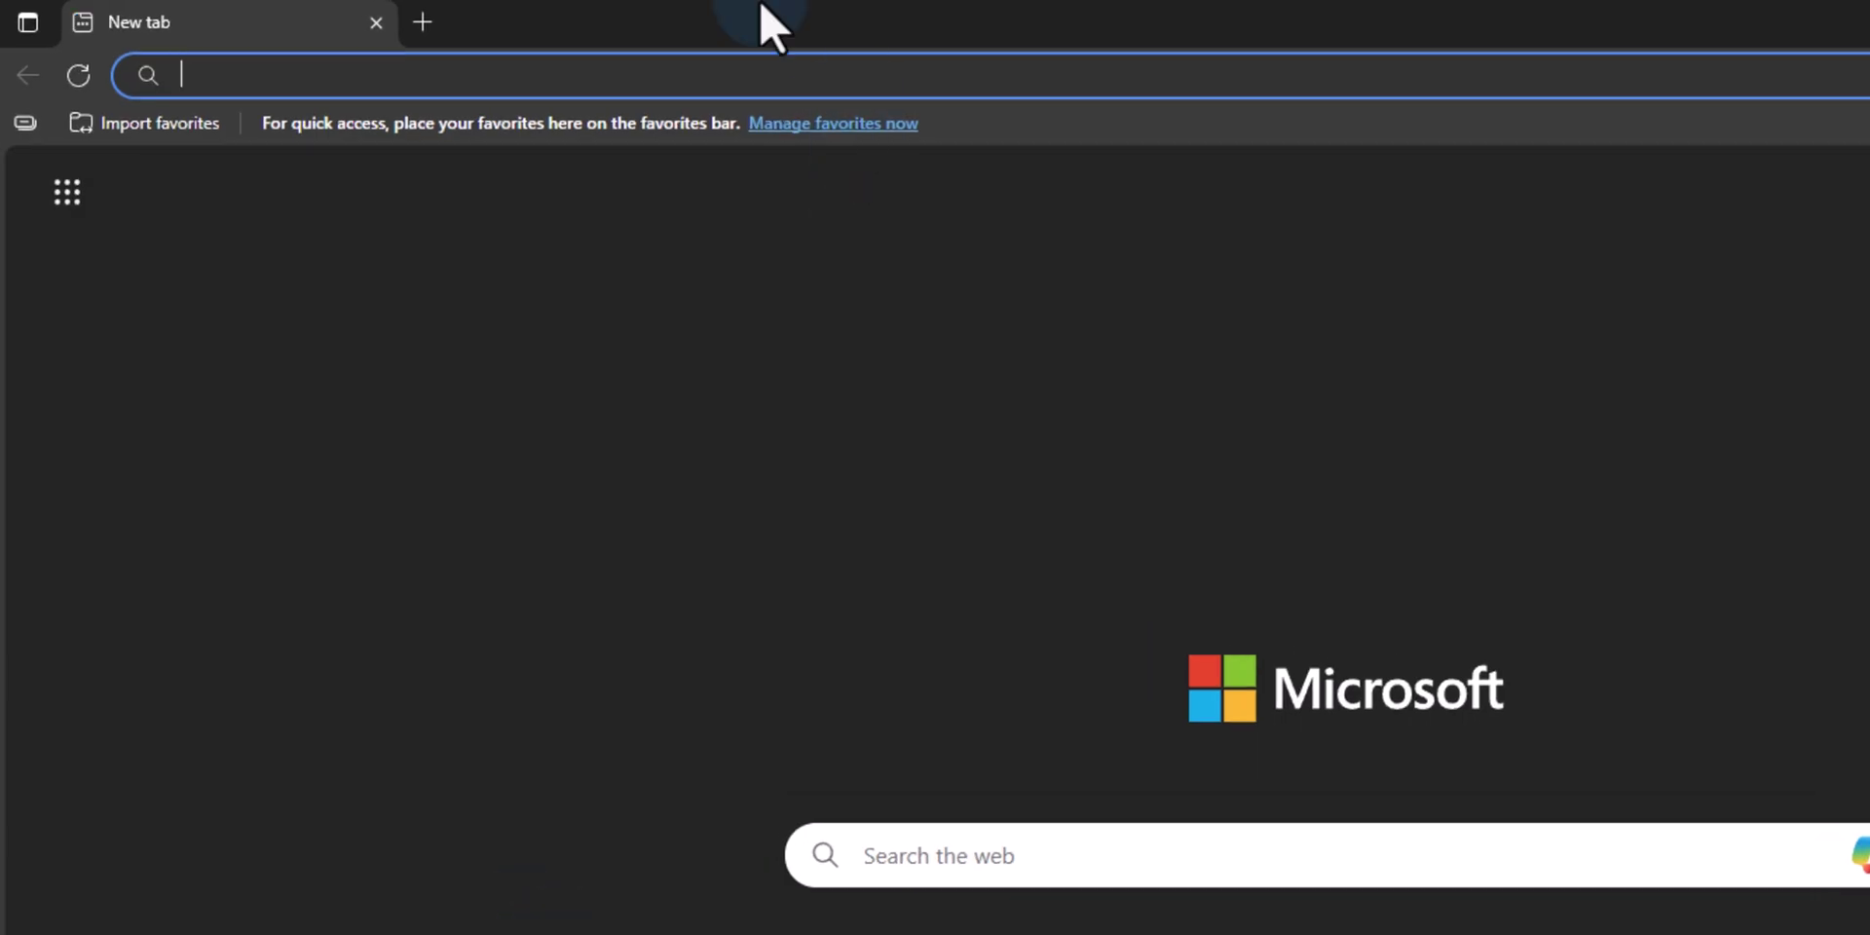
{"action": "type", "text": "code"}
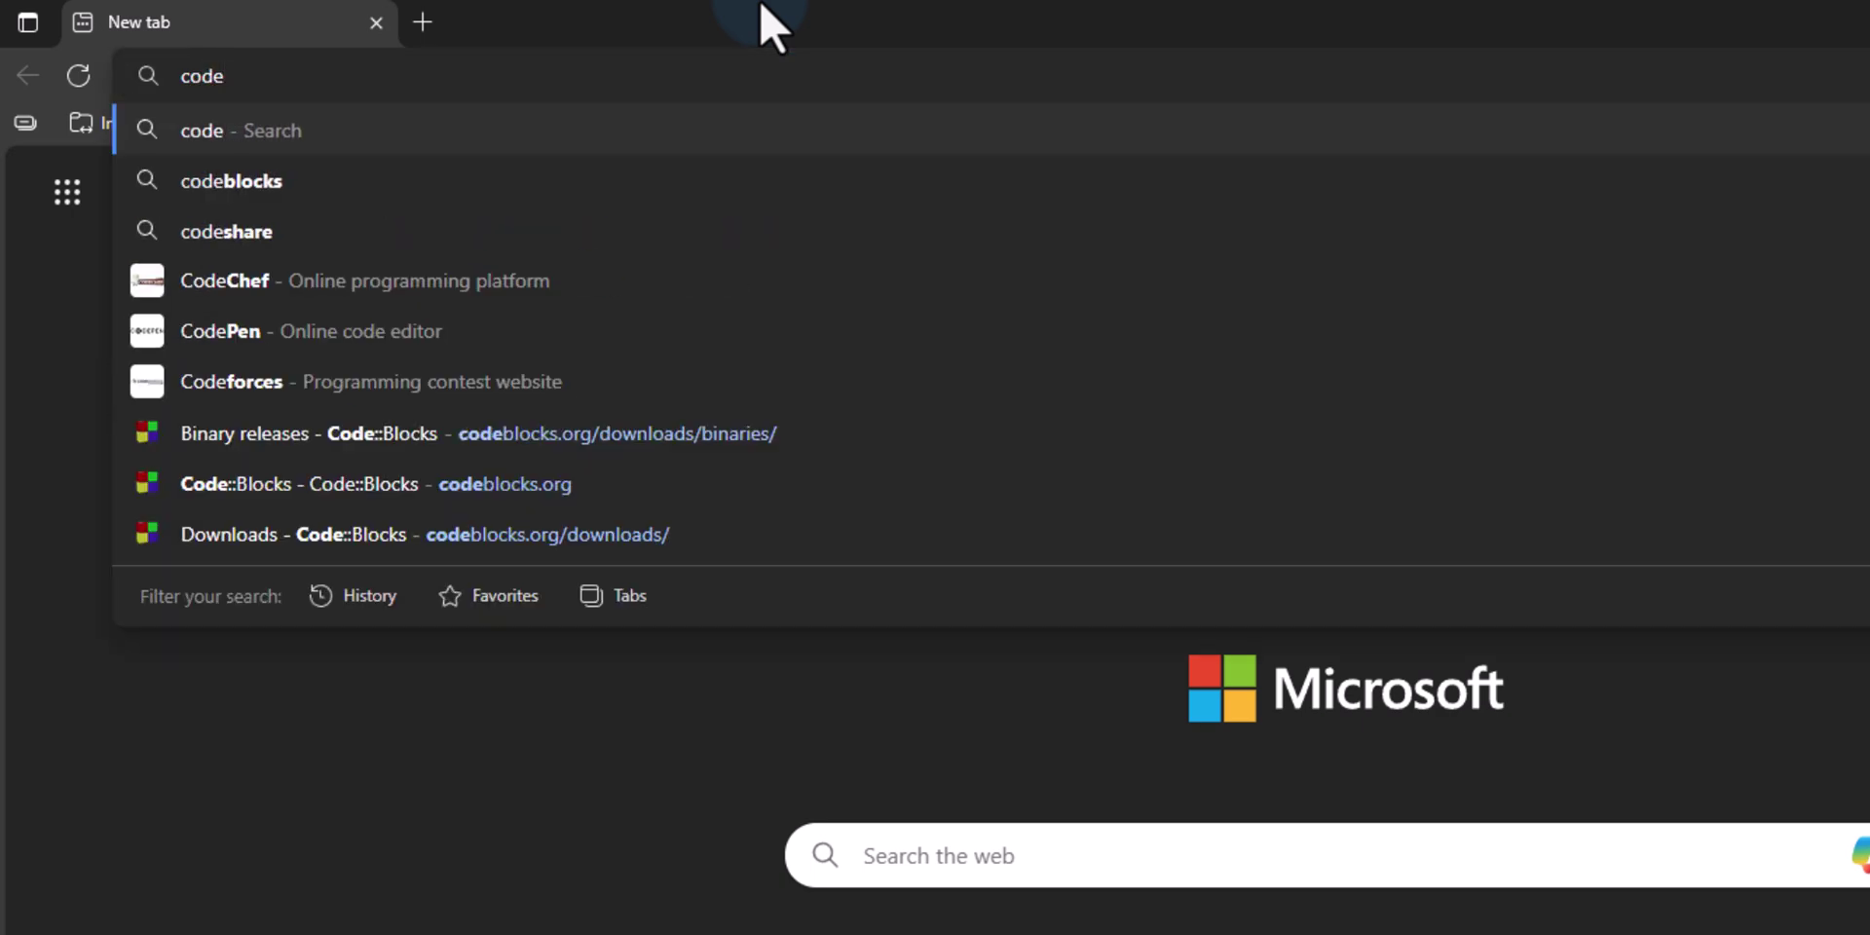
{"action": "key", "text": "Down"}
{"action": "key", "text": "Down"}
{"action": "key", "text": "Down"}
{"action": "key", "text": "Down"}
{"action": "key", "text": "Down"}
{"action": "key", "text": "Down"}
{"action": "key", "text": "Down"}
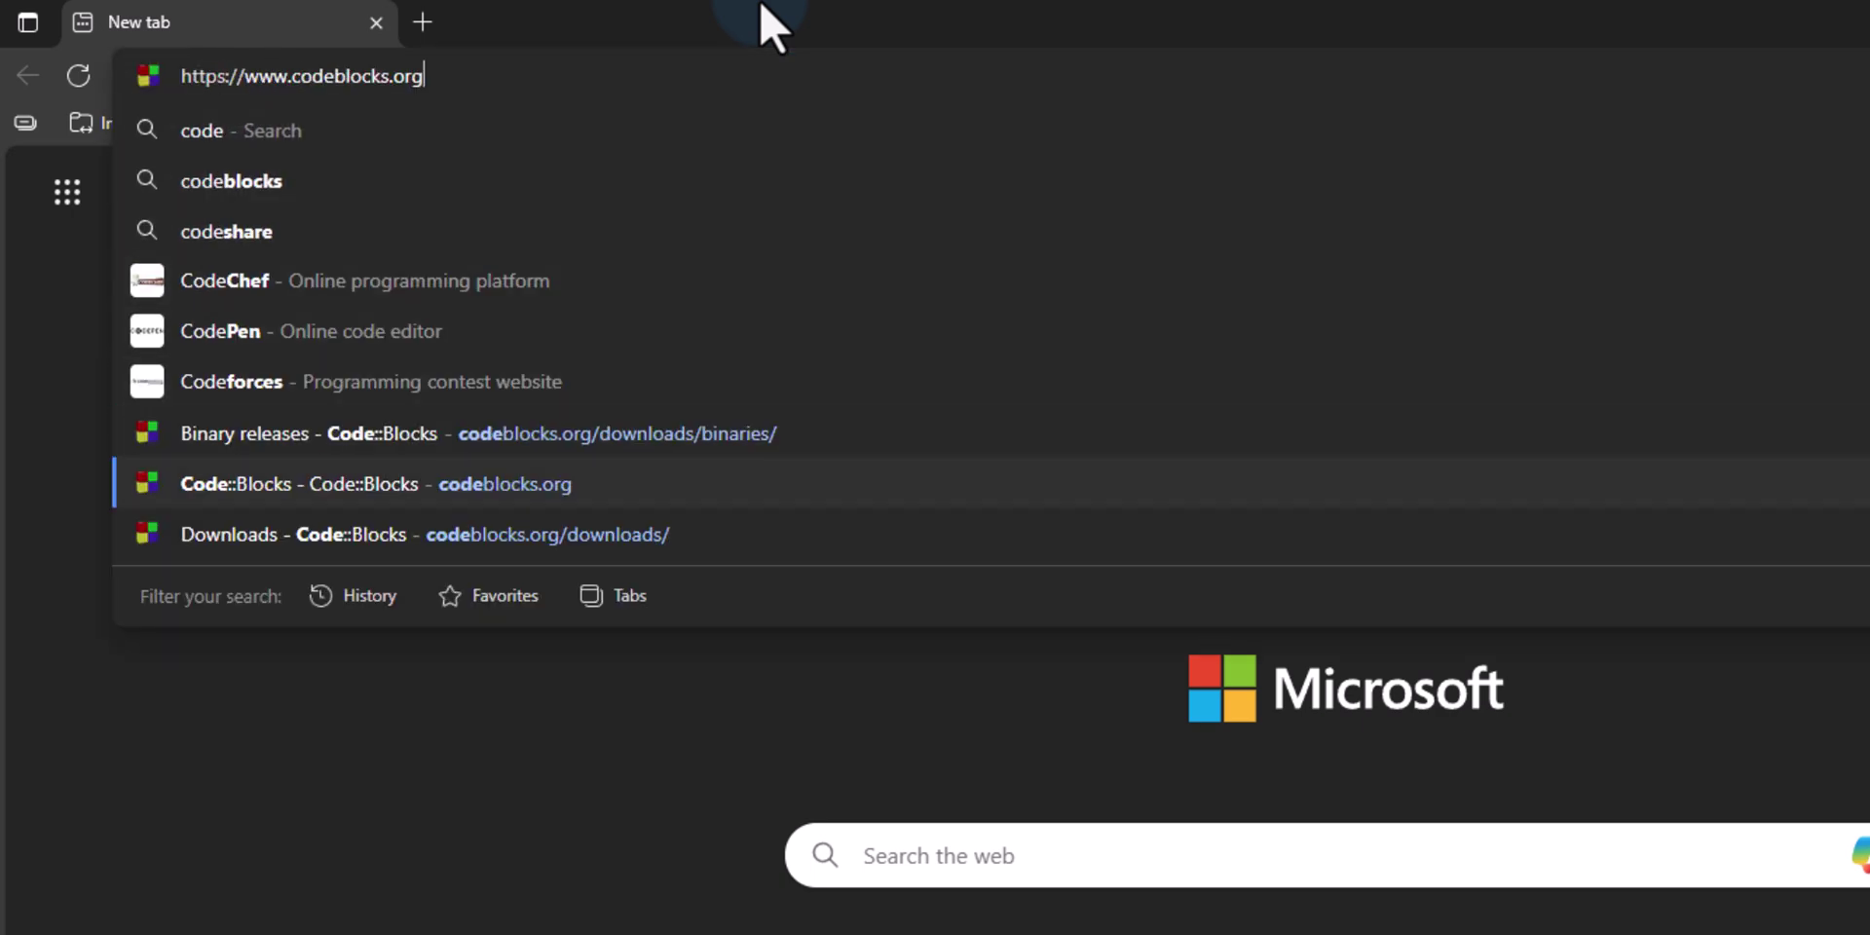
{"action": "key", "text": "Return"}
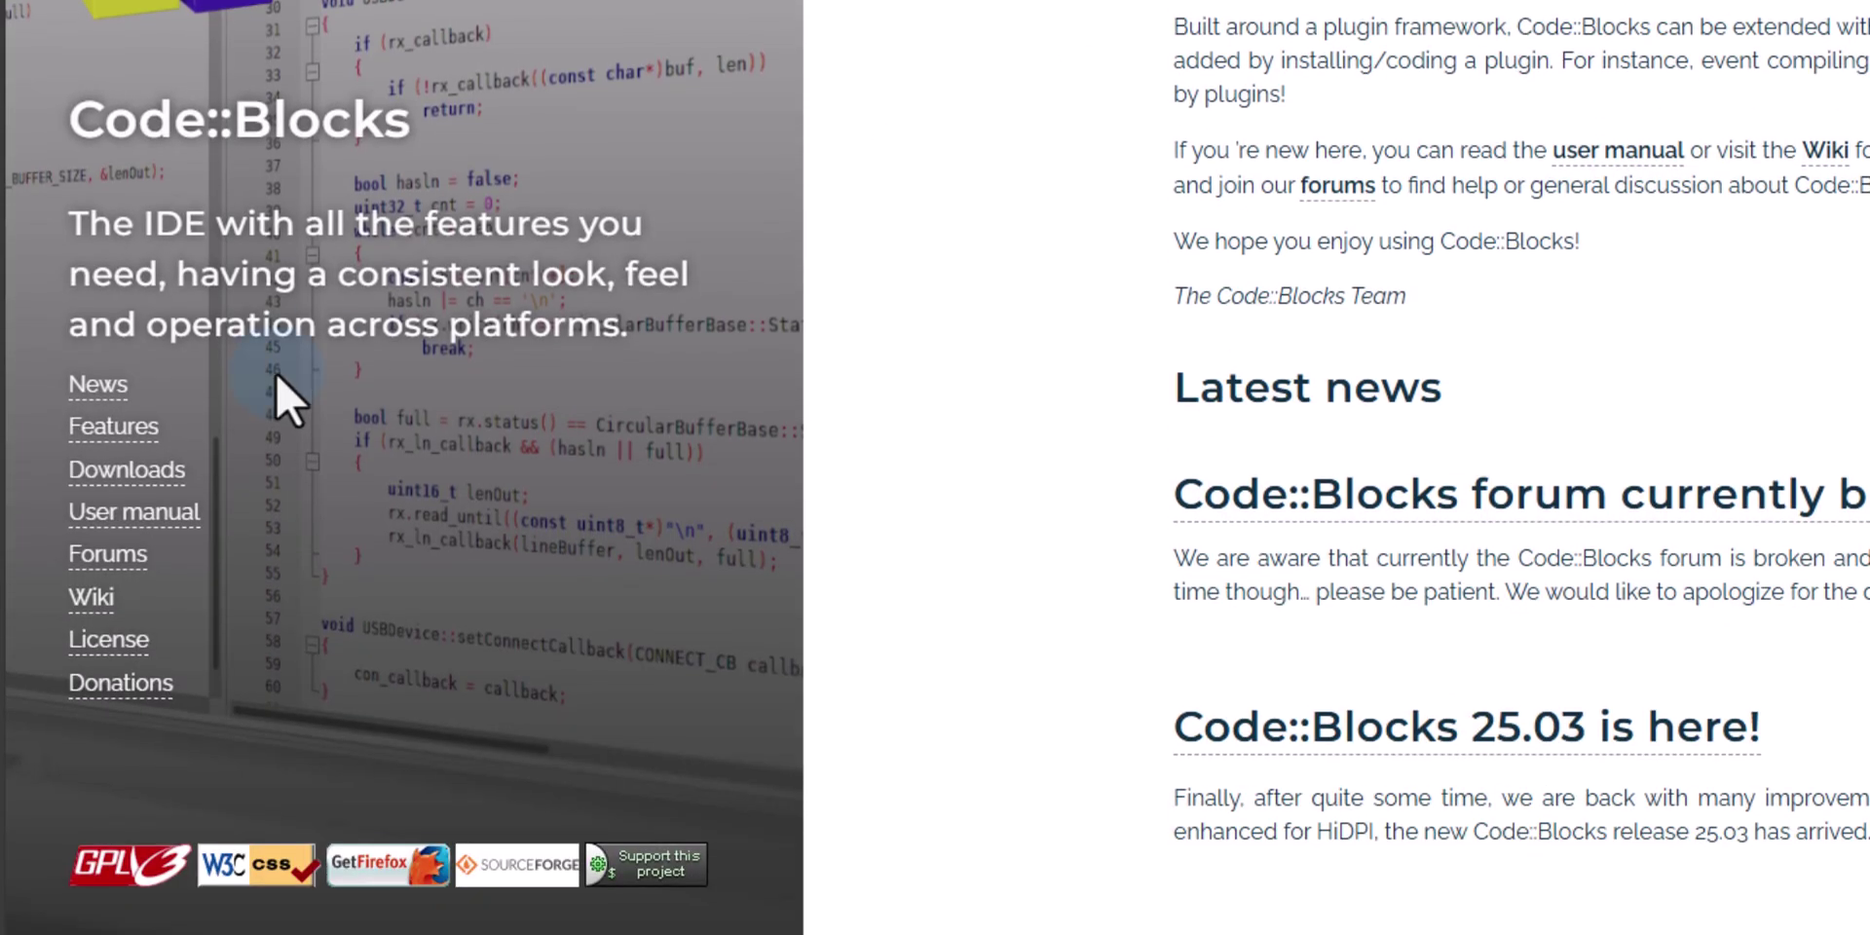
Go to the binary releases on the Code::Blocks downloads page and download codeblocks-25.03-setup.exe for 64-bit Windows from Sourceforge.net
{"action": "left_click", "coordinate": [168, 483]}
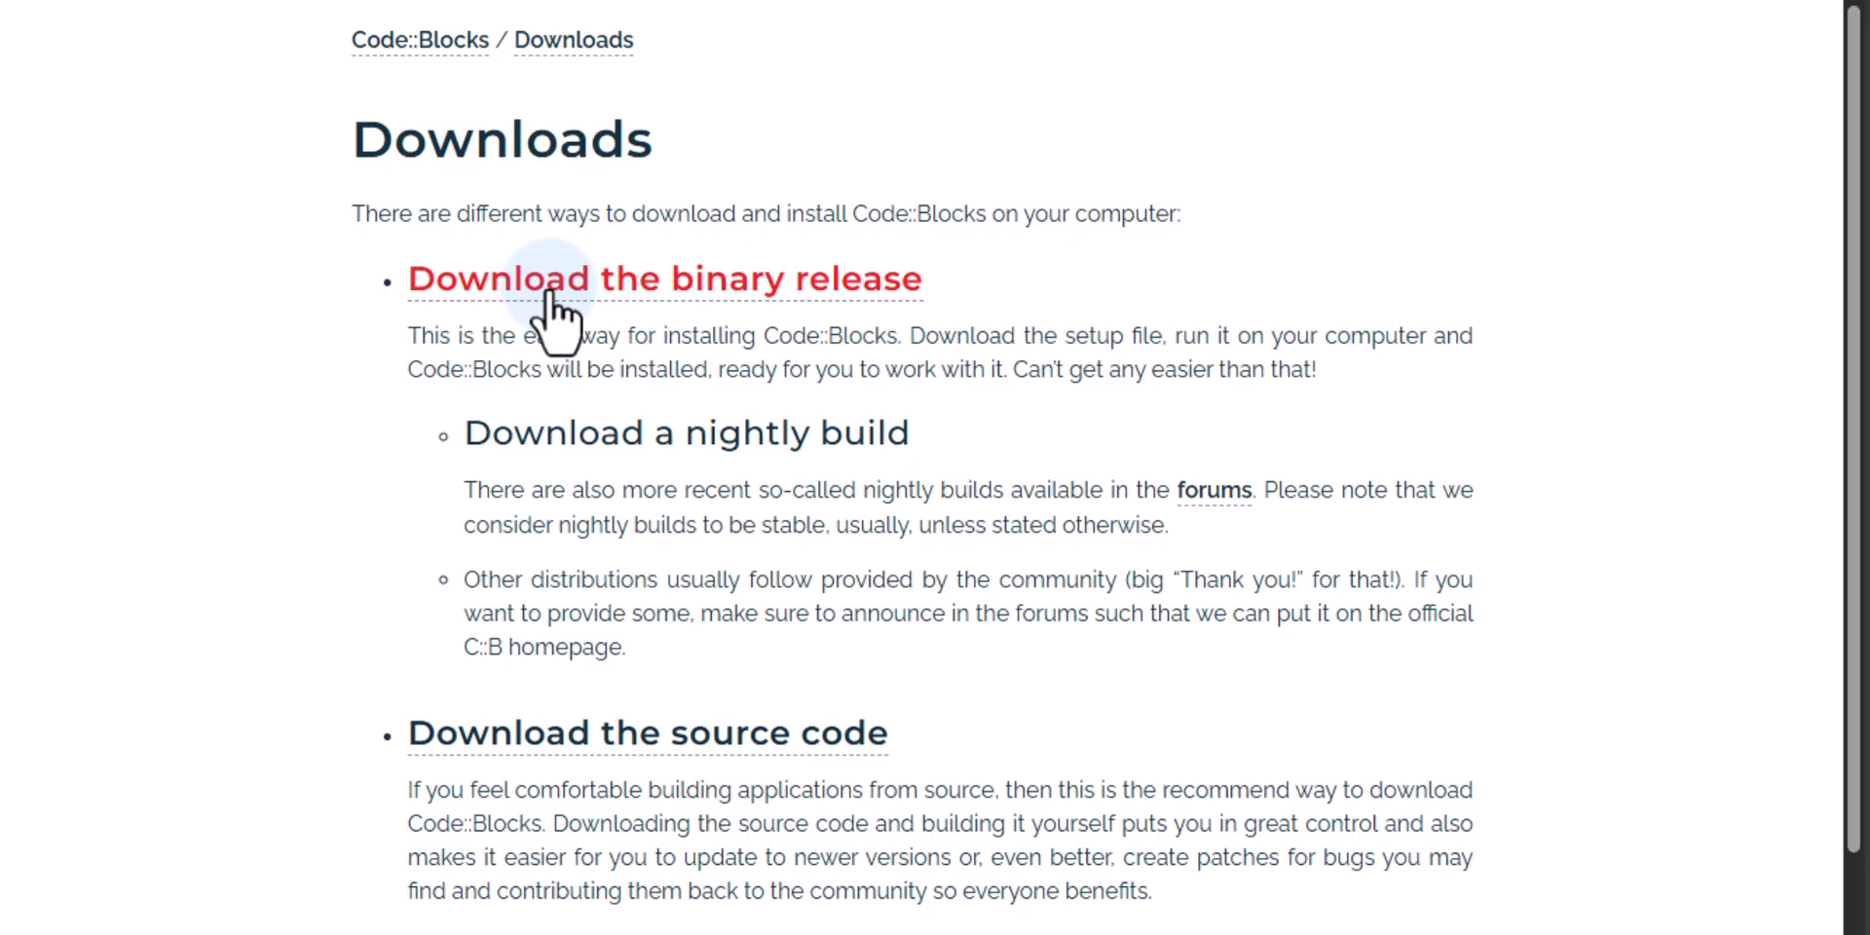
{"action": "left_click", "coordinate": [688, 282]}
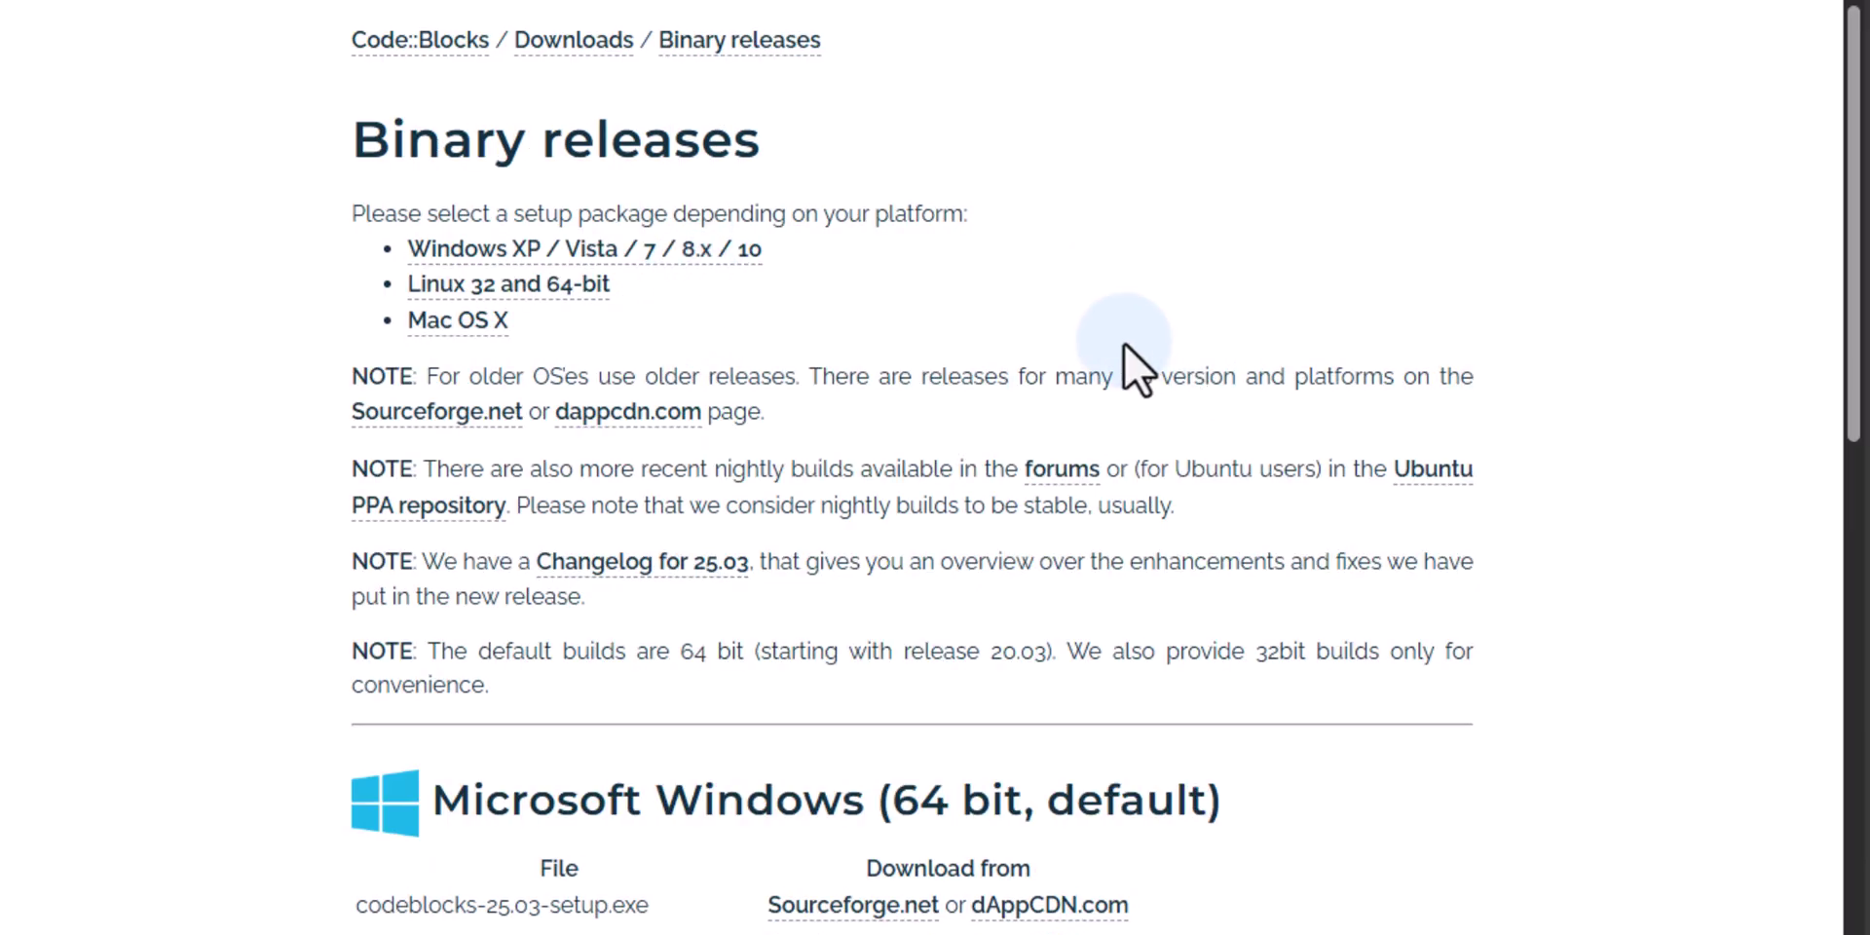
{"action": "scroll", "coordinate": [1124, 343], "scroll_direction": "down", "scroll_amount": 2}
{"action": "scroll", "coordinate": [1428, 665], "scroll_direction": "down", "scroll_amount": 5}
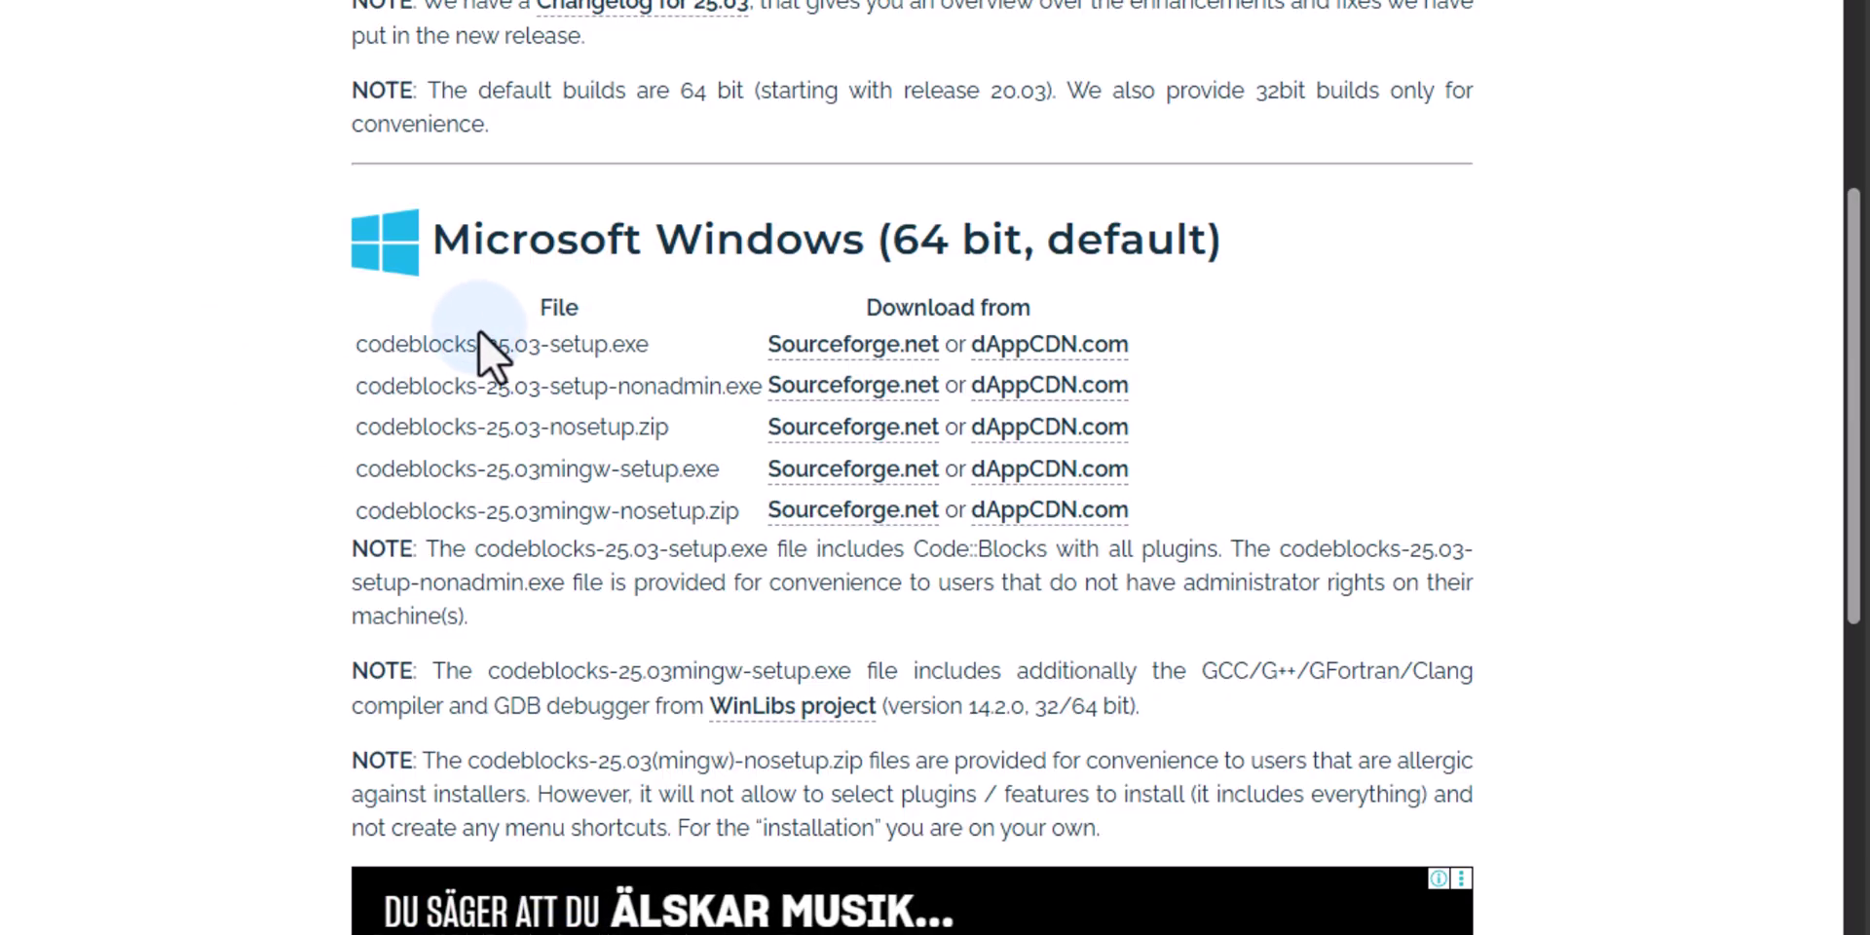
{"action": "left_click_drag", "start_coordinate": [359, 341], "coordinate": [503, 348]}
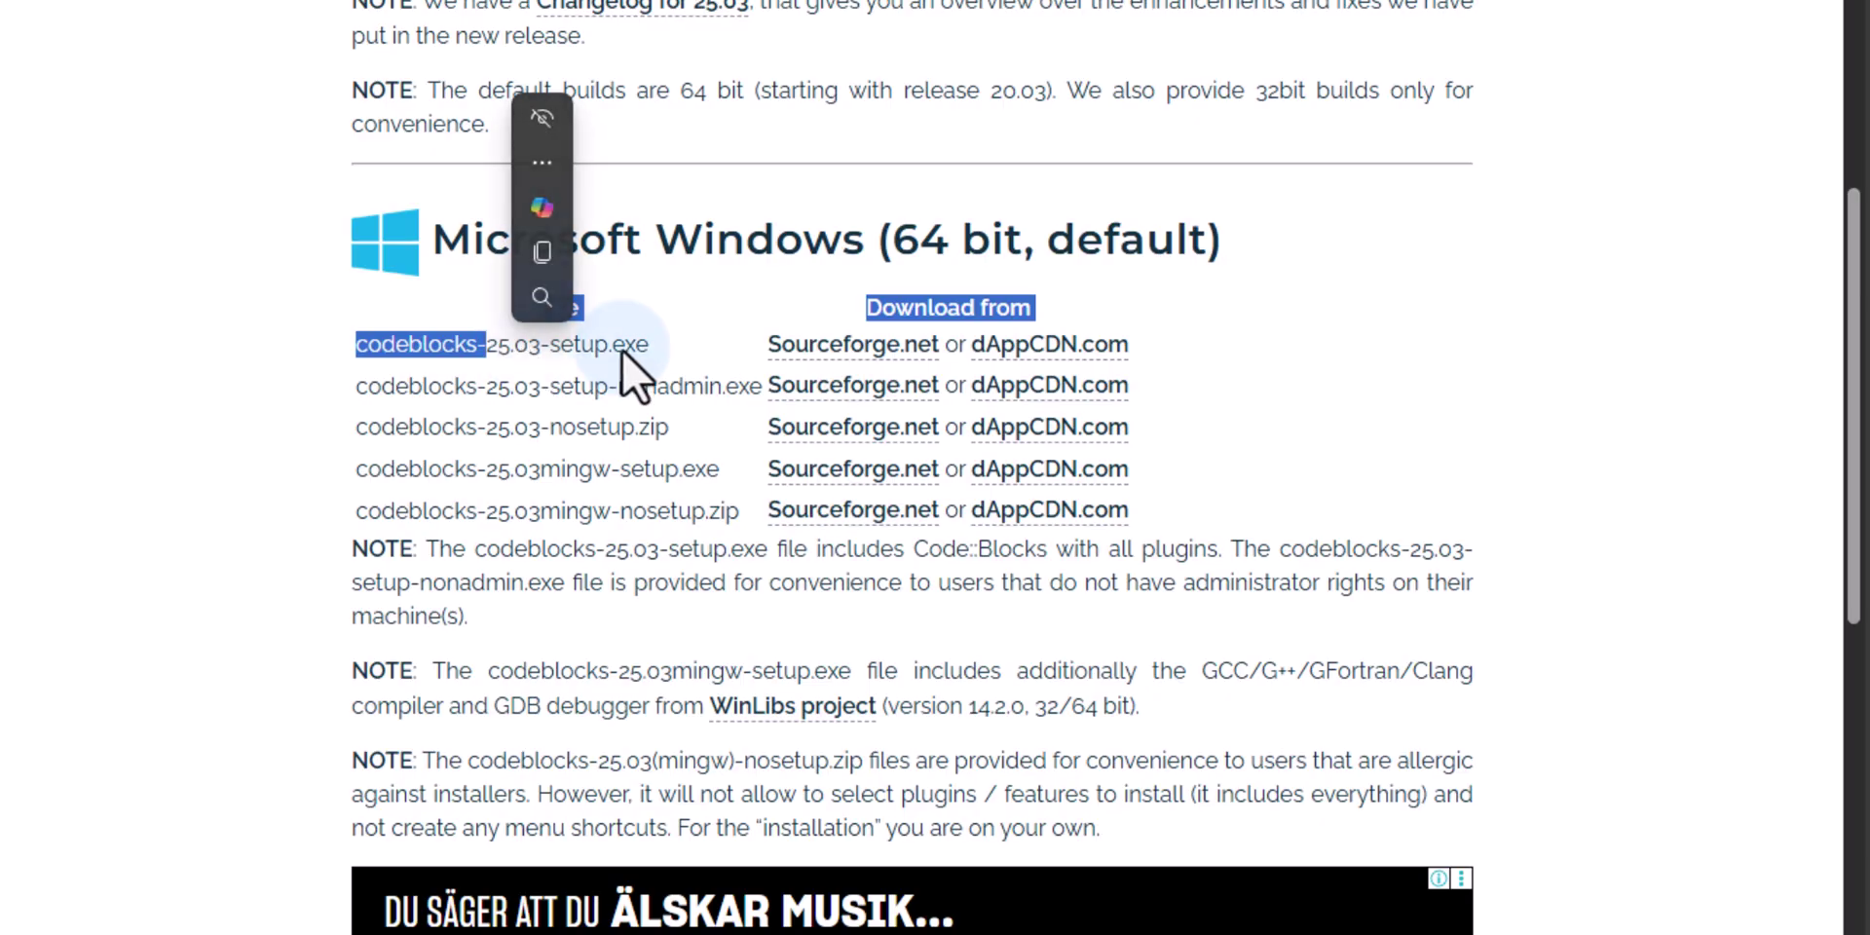
{"action": "left_click", "coordinate": [201, 396]}
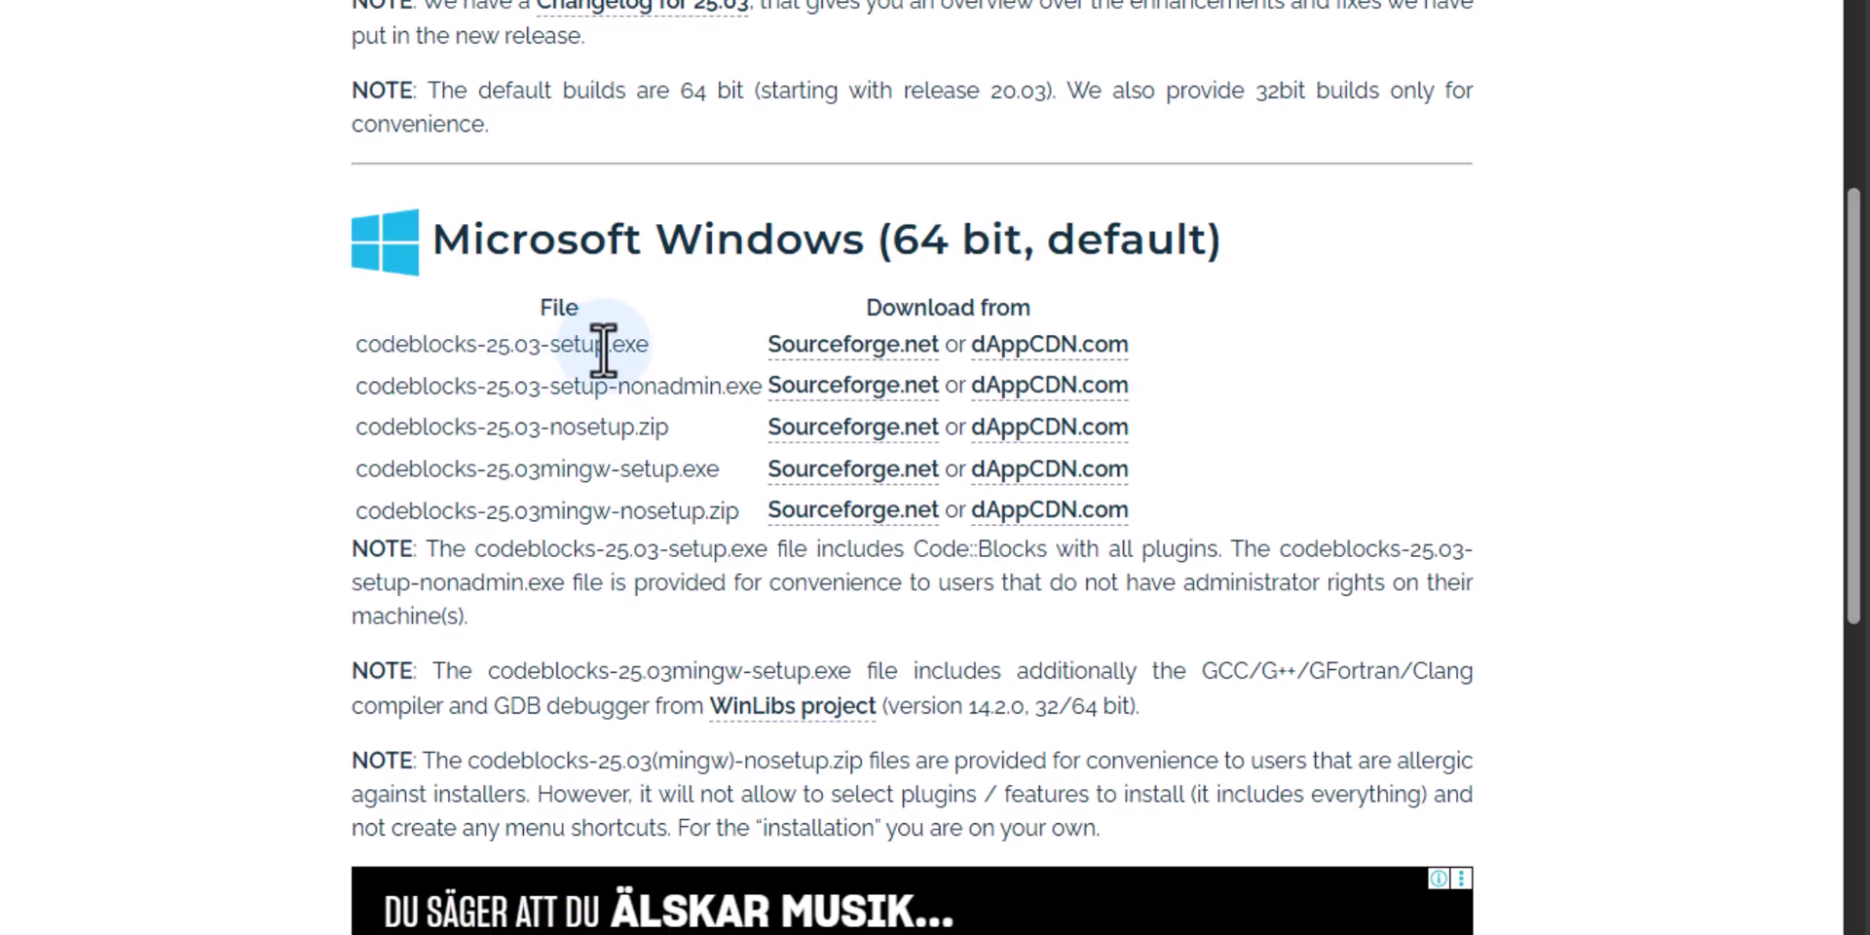
{"action": "left_click", "coordinate": [881, 346]}
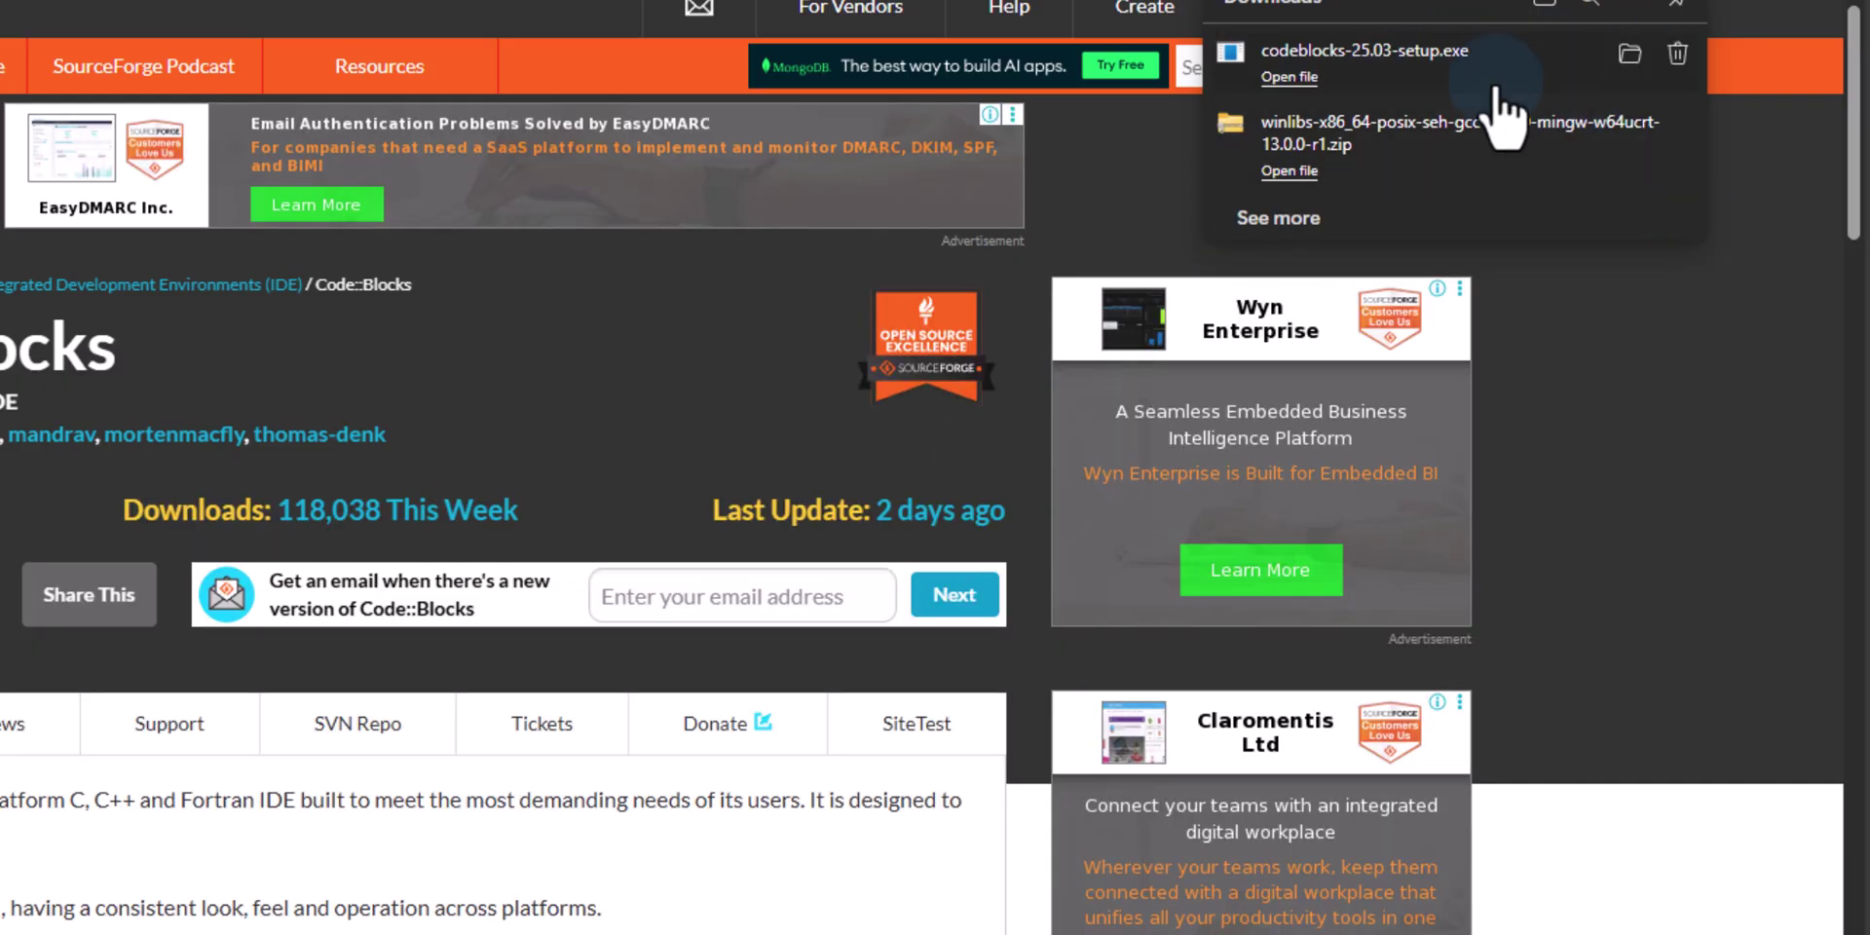
Run codeblocks-25.03-setup from the Downloads folder, accept the licence, and install all components to C:\Program Files\CodeBlocks
{"action": "left_click", "coordinate": [1628, 56]}
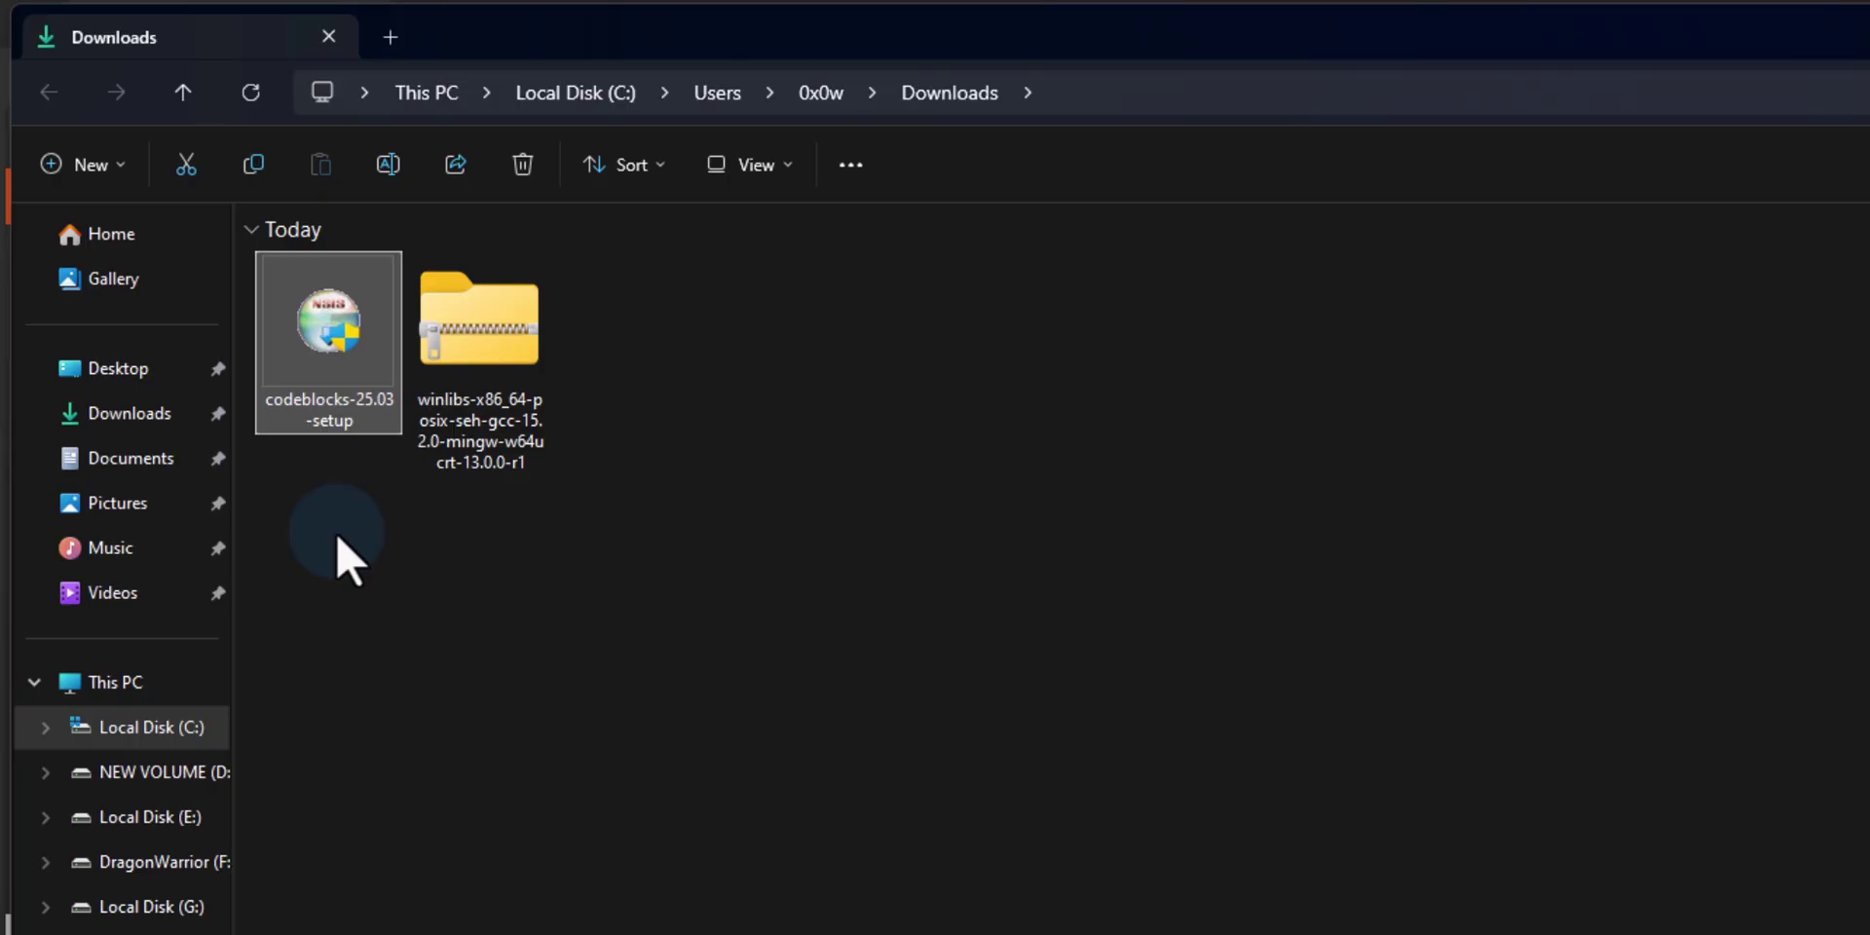
{"action": "double_click", "coordinate": [349, 329]}
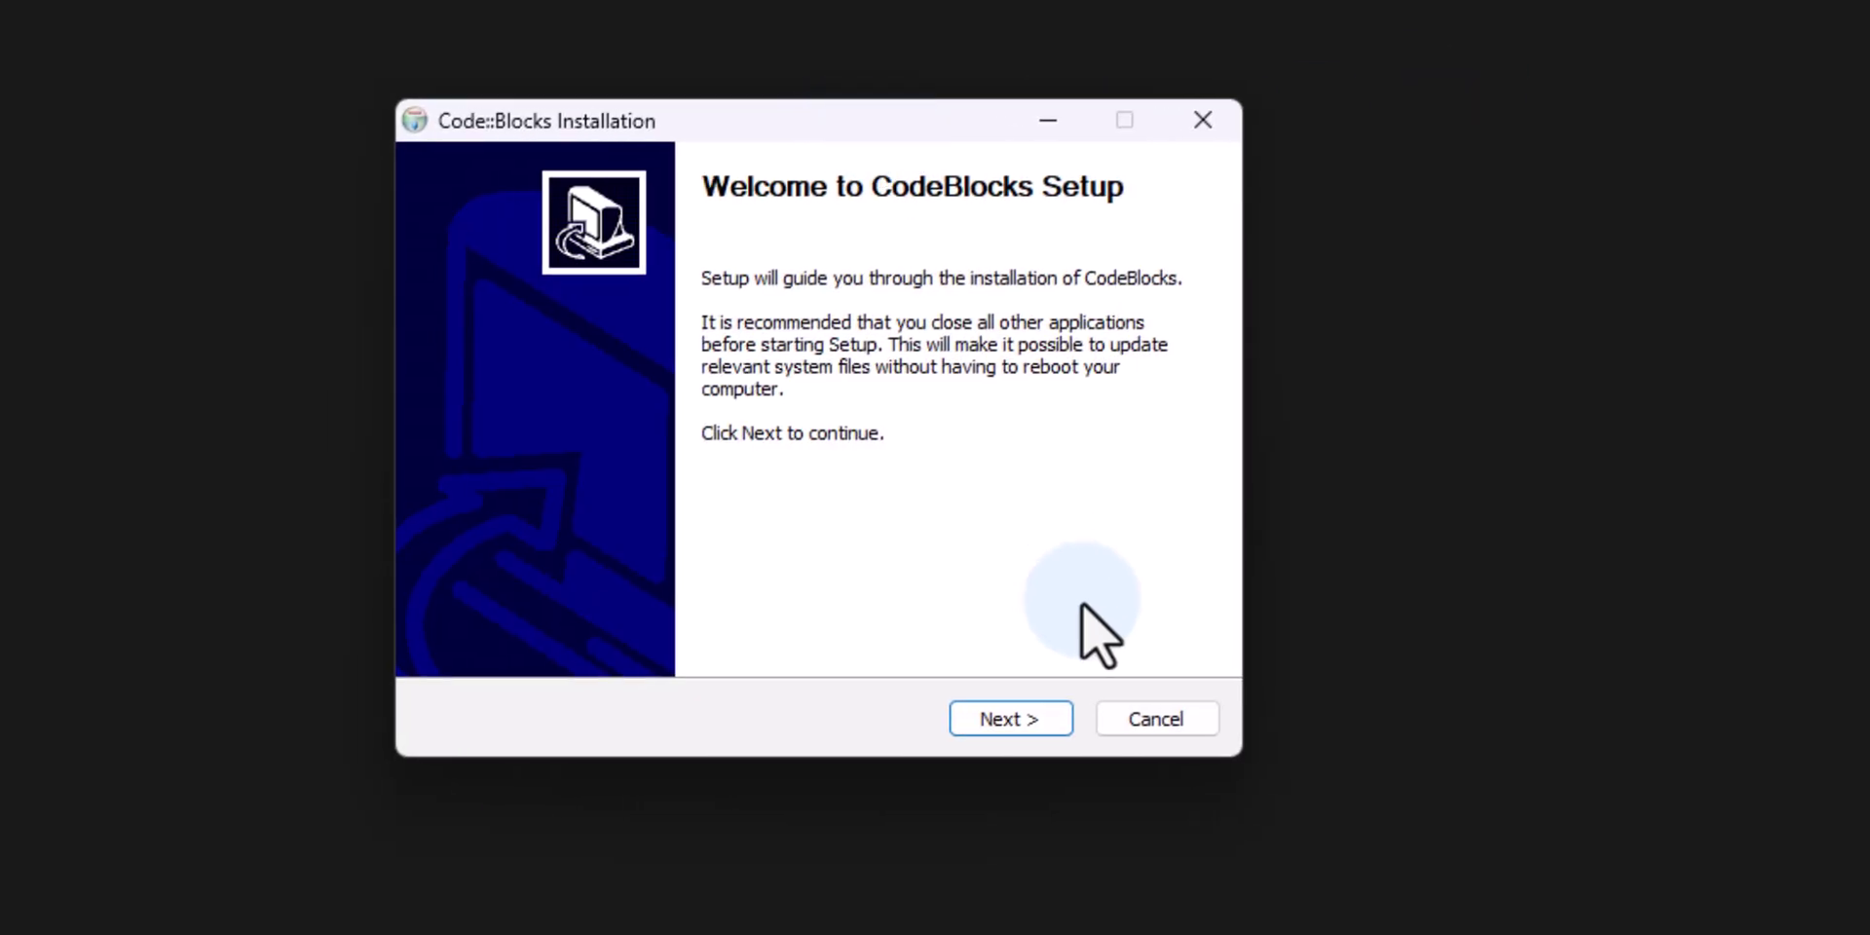
{"action": "left_click", "coordinate": [1010, 719]}
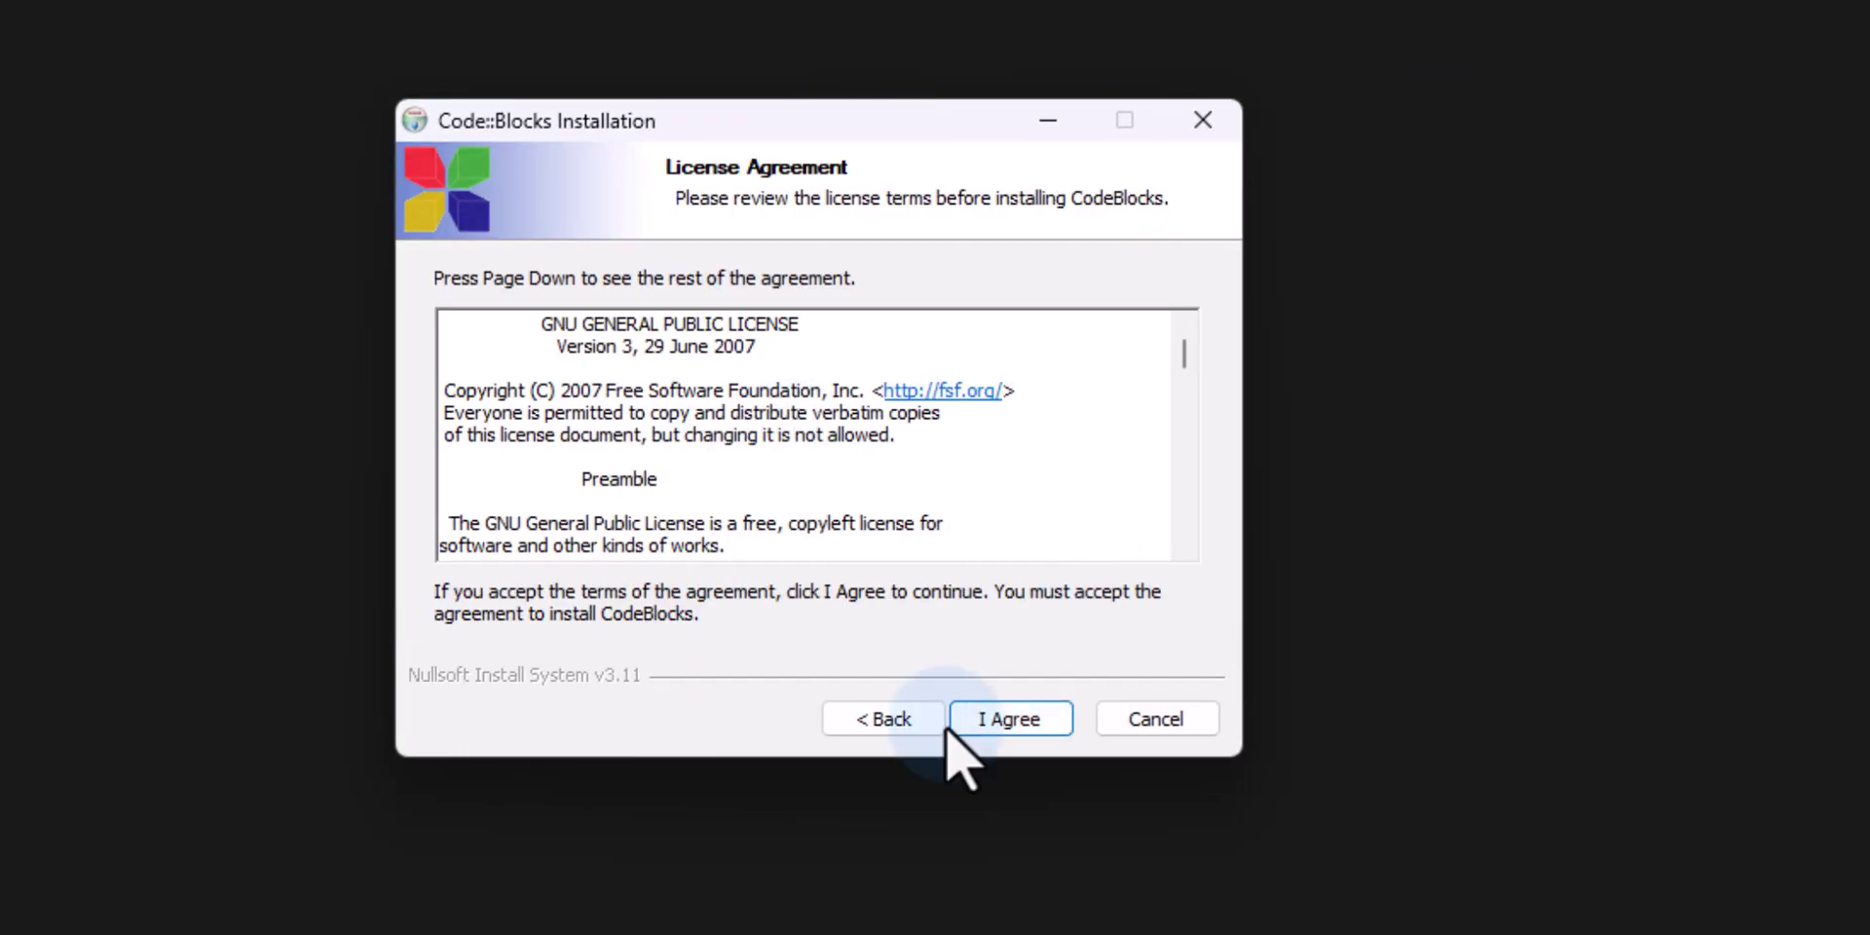
{"action": "left_click", "coordinate": [1013, 719]}
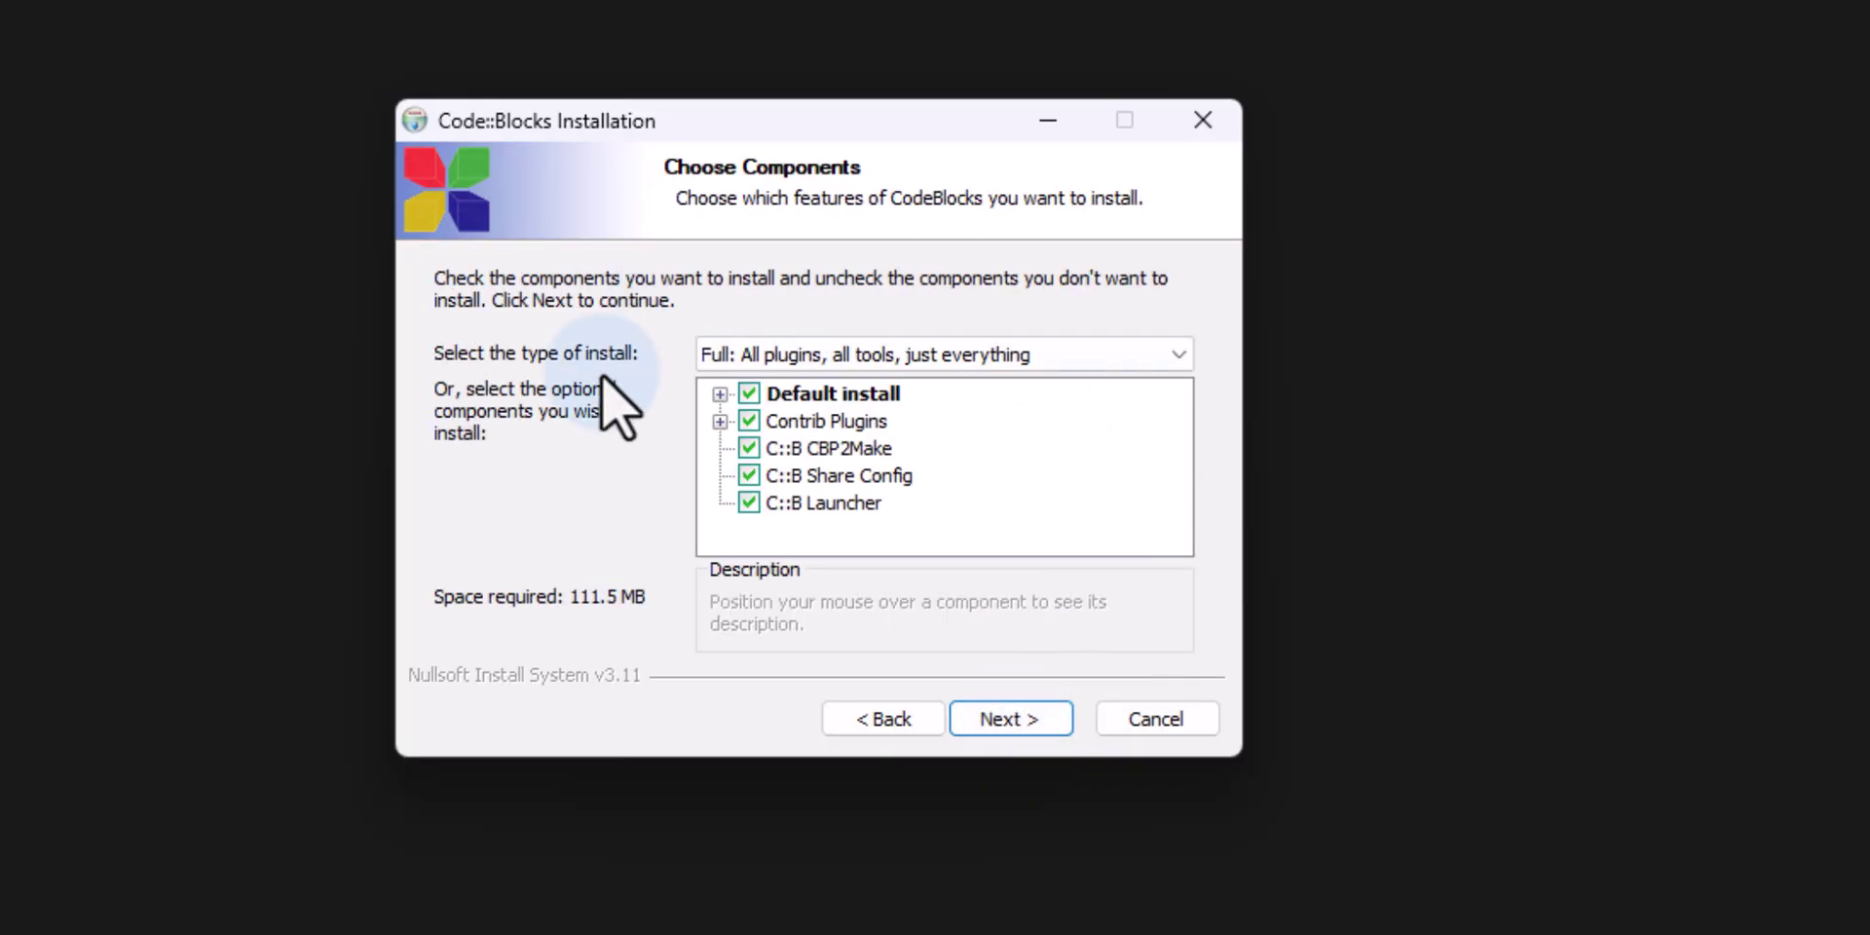
{"action": "left_click", "coordinate": [1007, 721]}
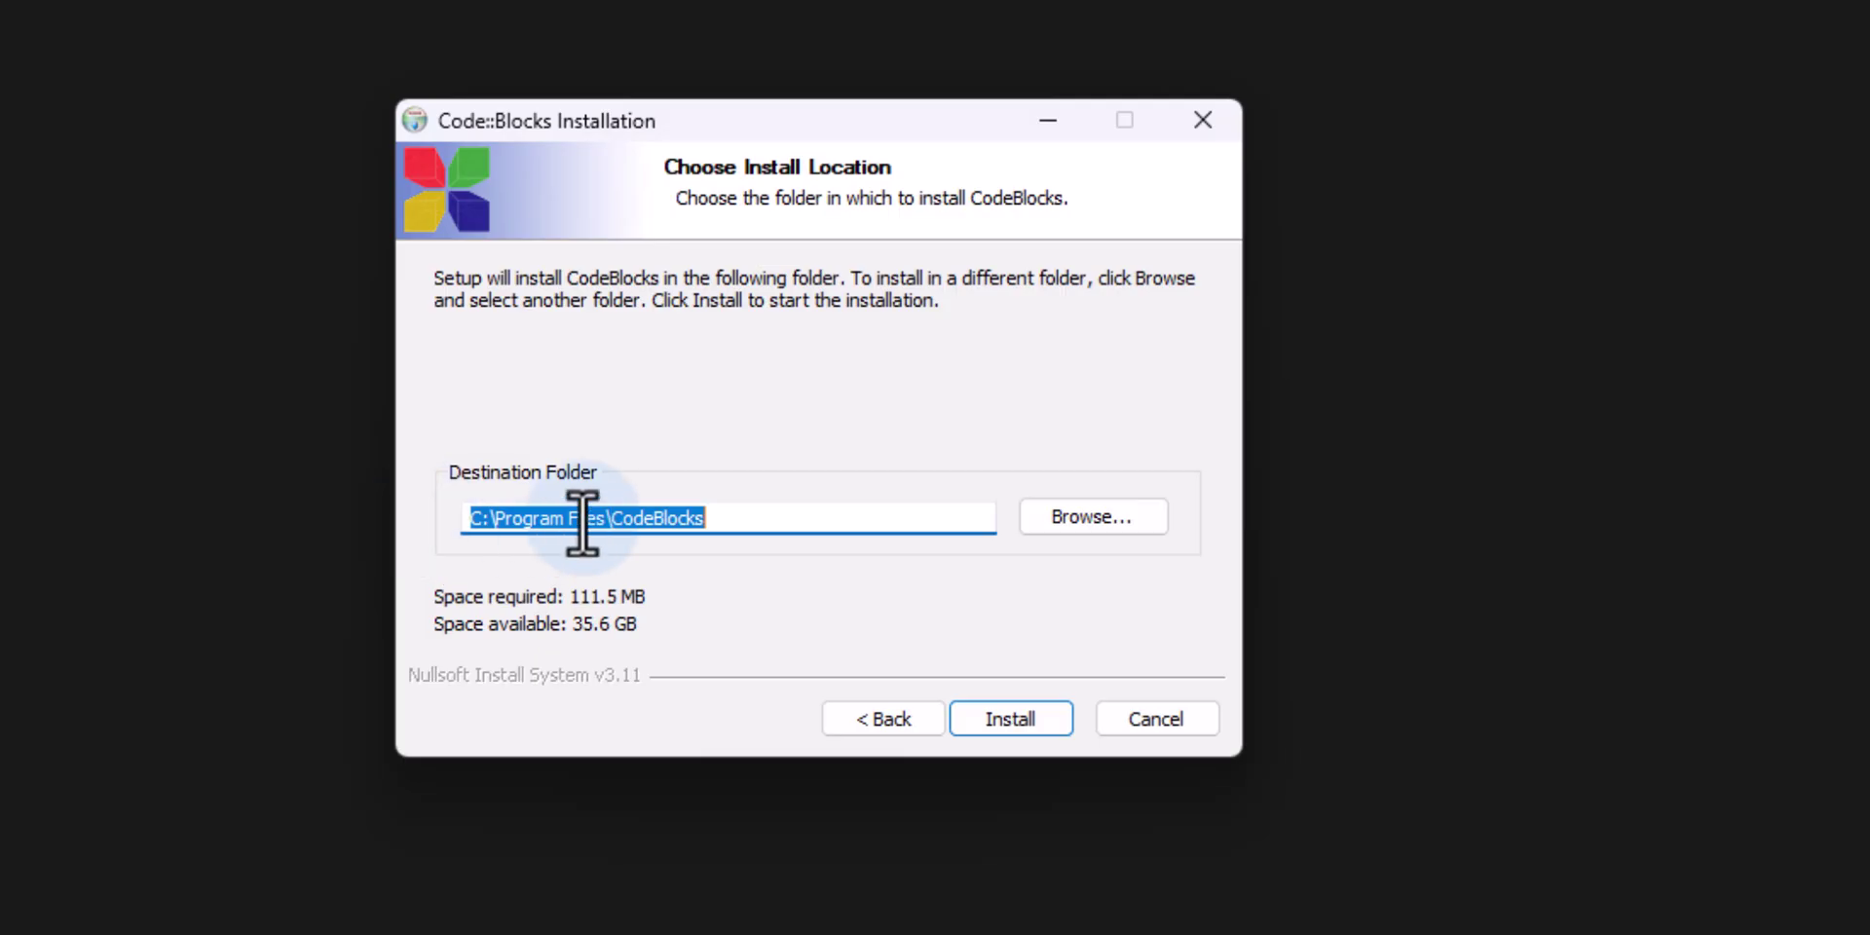
{"action": "left_click", "coordinate": [1030, 721]}
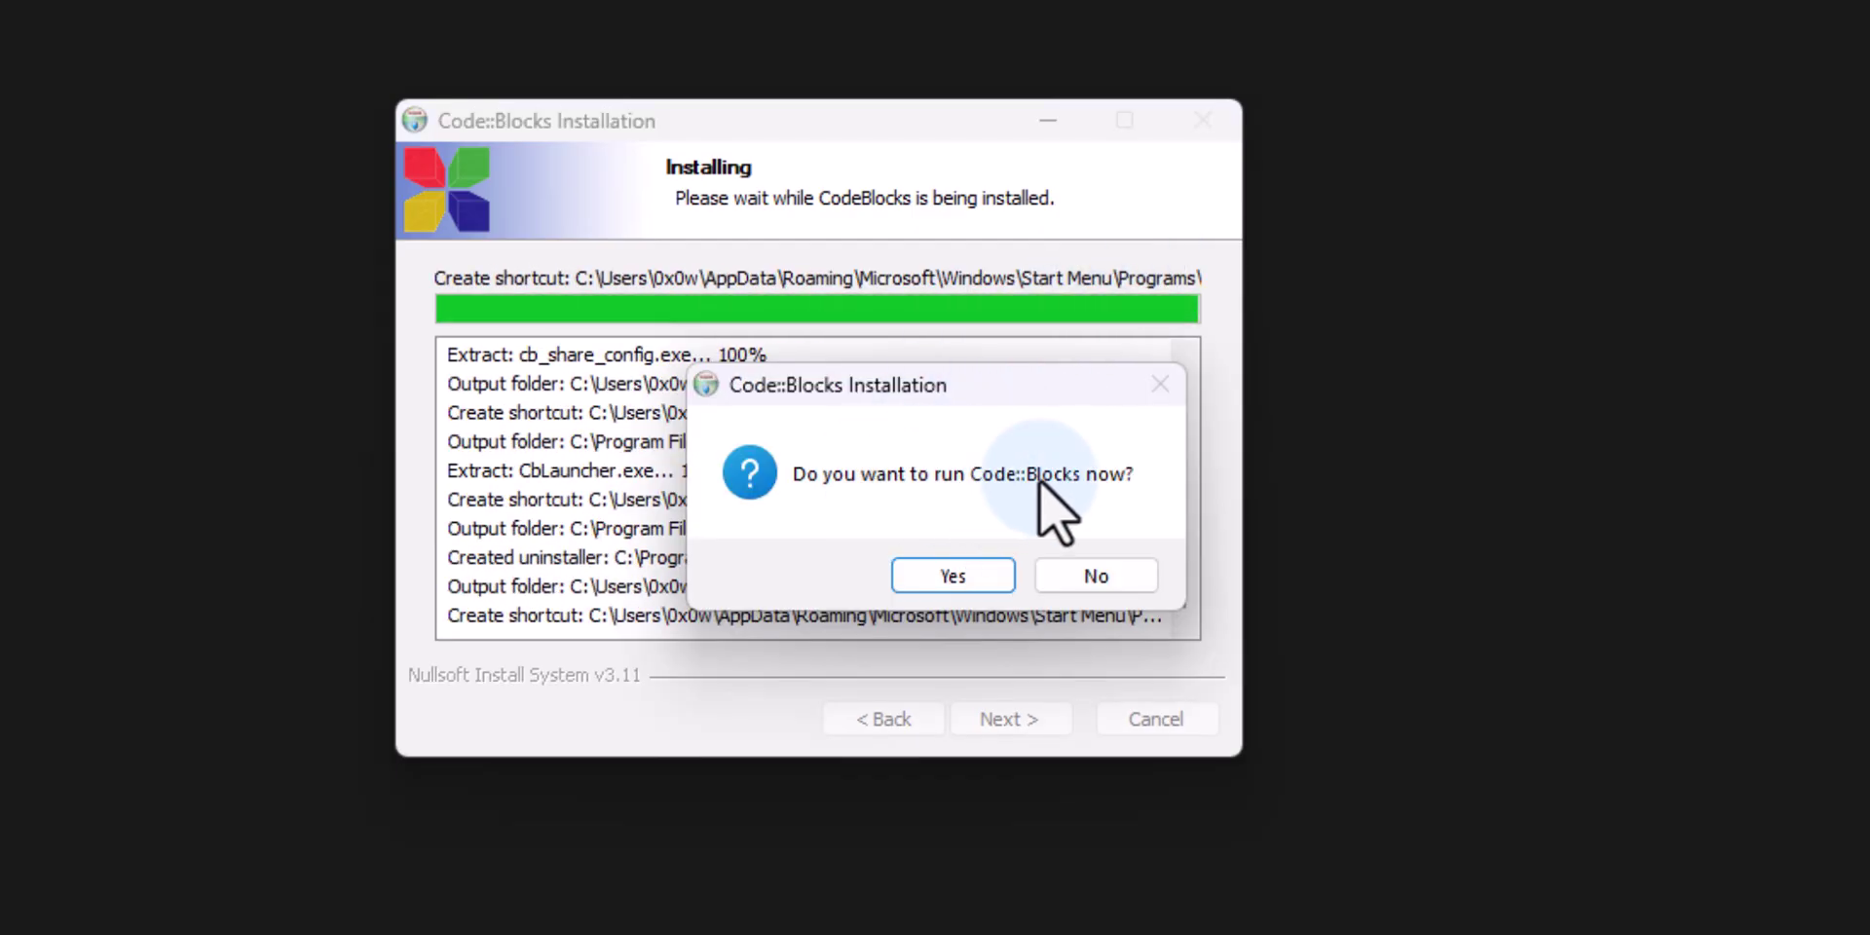
Choose to run Code::Blocks immediately and finish the setup wizard
{"action": "left_click", "coordinate": [953, 577]}
{"action": "left_click", "coordinate": [1013, 720]}
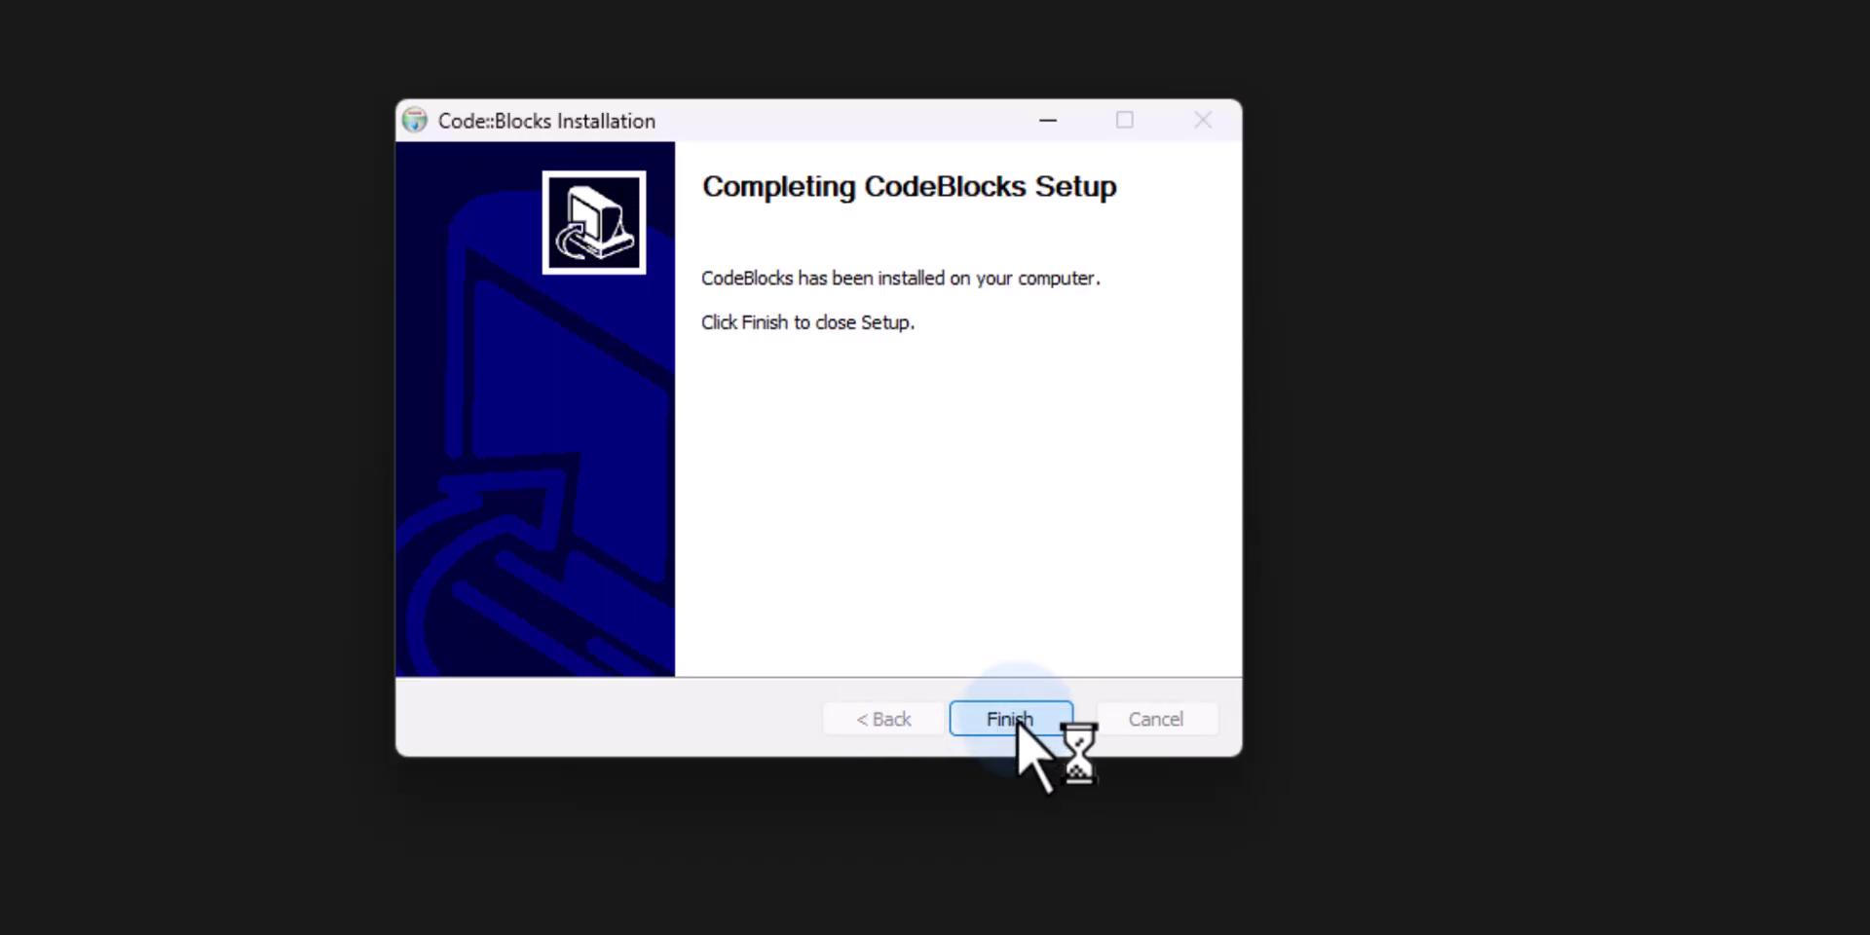
{"action": "left_click", "coordinate": [1013, 720]}
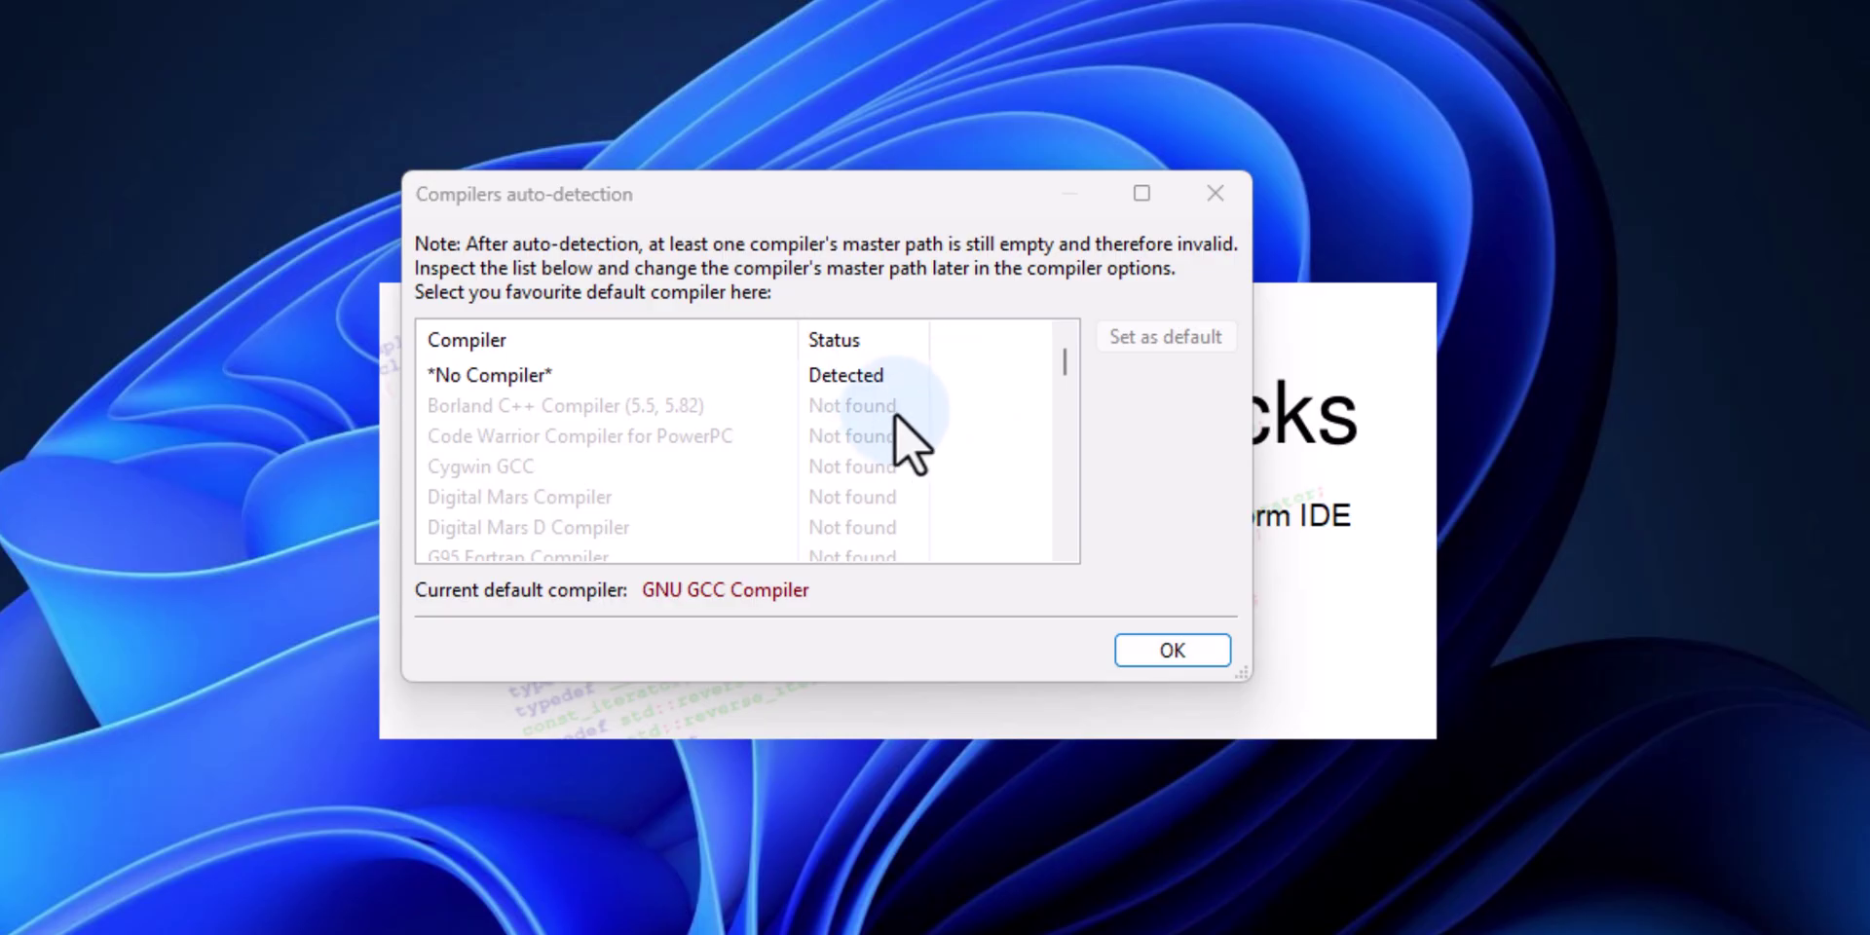
Set GNU GCC Compiler as the default compiler in the compilers auto-detection list
{"action": "scroll", "coordinate": [897, 417], "scroll_direction": "down", "scroll_amount": 1}
{"action": "scroll", "coordinate": [728, 448], "scroll_direction": "down", "scroll_amount": 1}
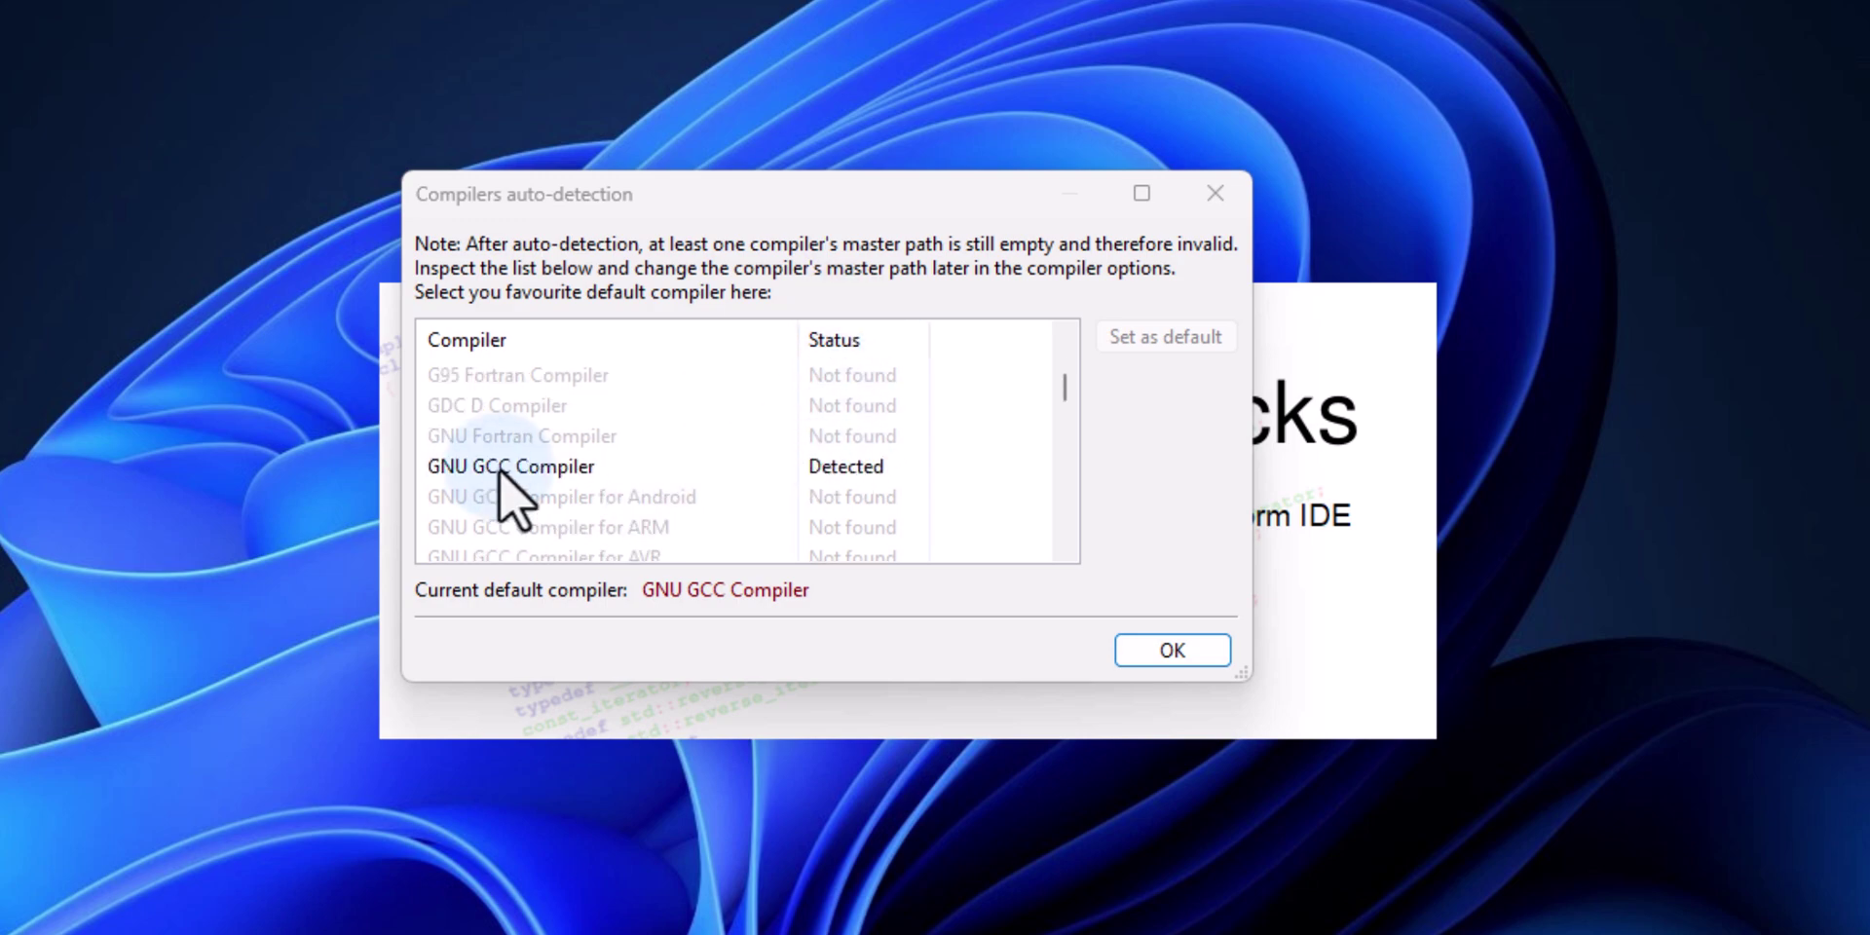
{"action": "mouse_move", "coordinate": [536, 470]}
{"action": "left_click", "coordinate": [749, 470]}
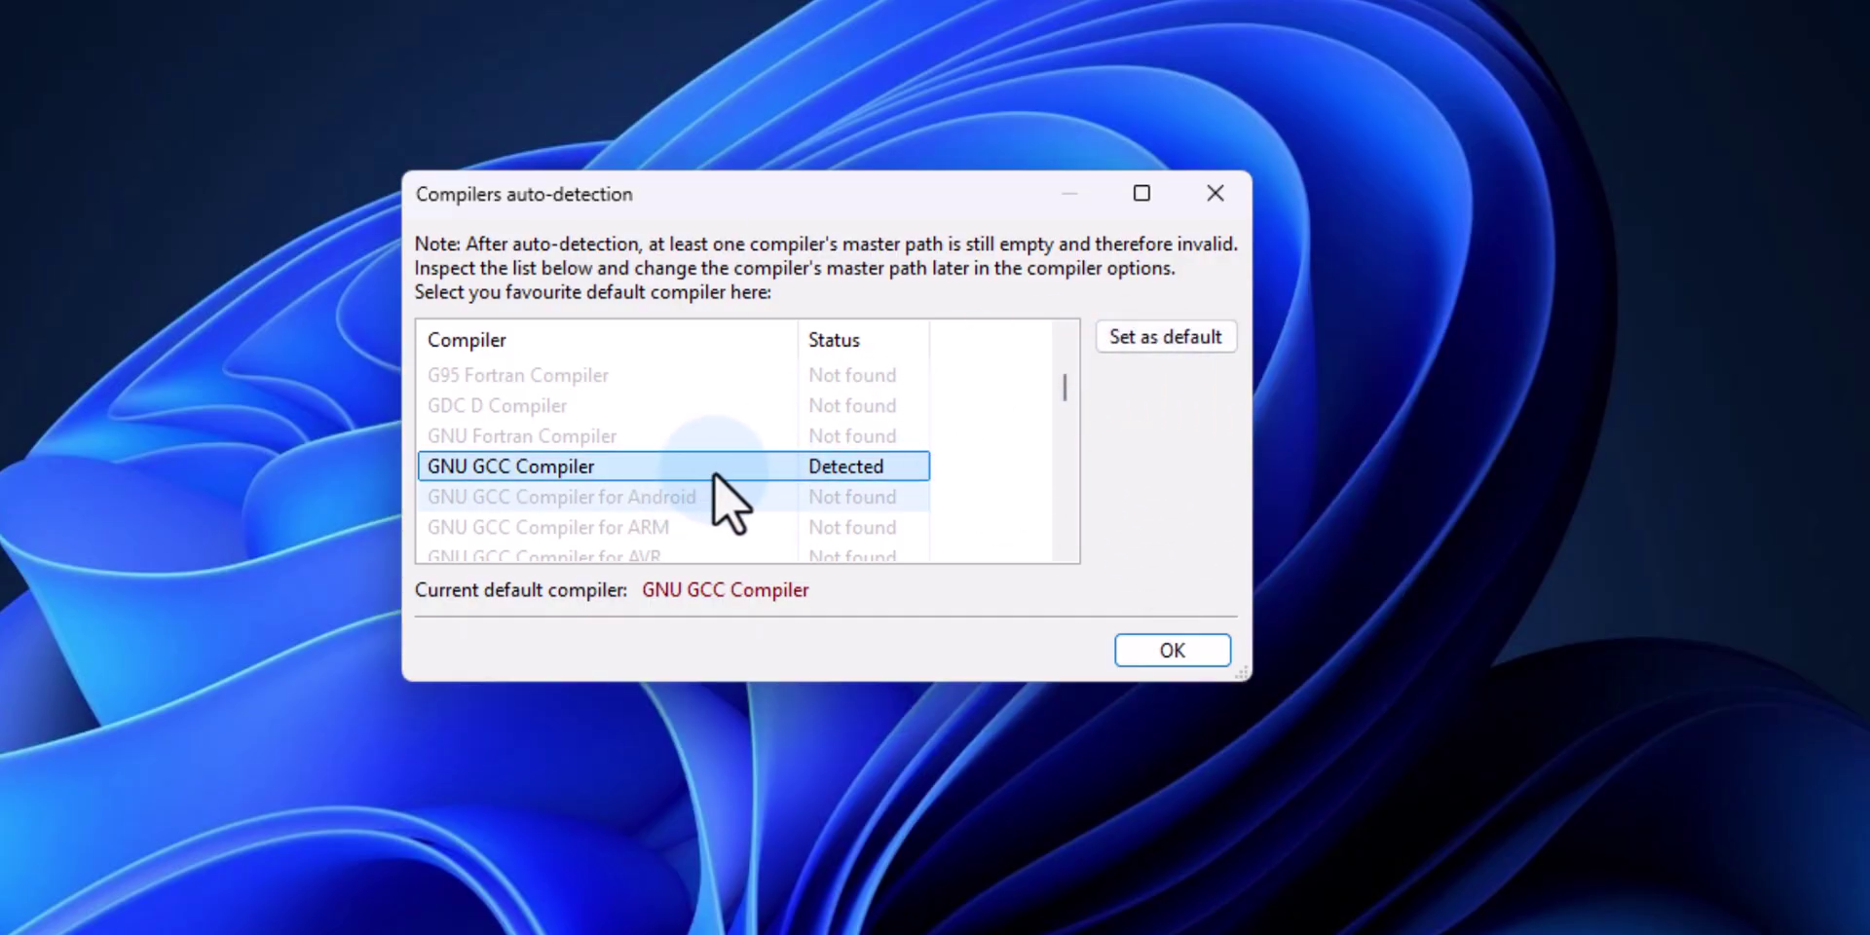
{"action": "left_click", "coordinate": [1167, 339]}
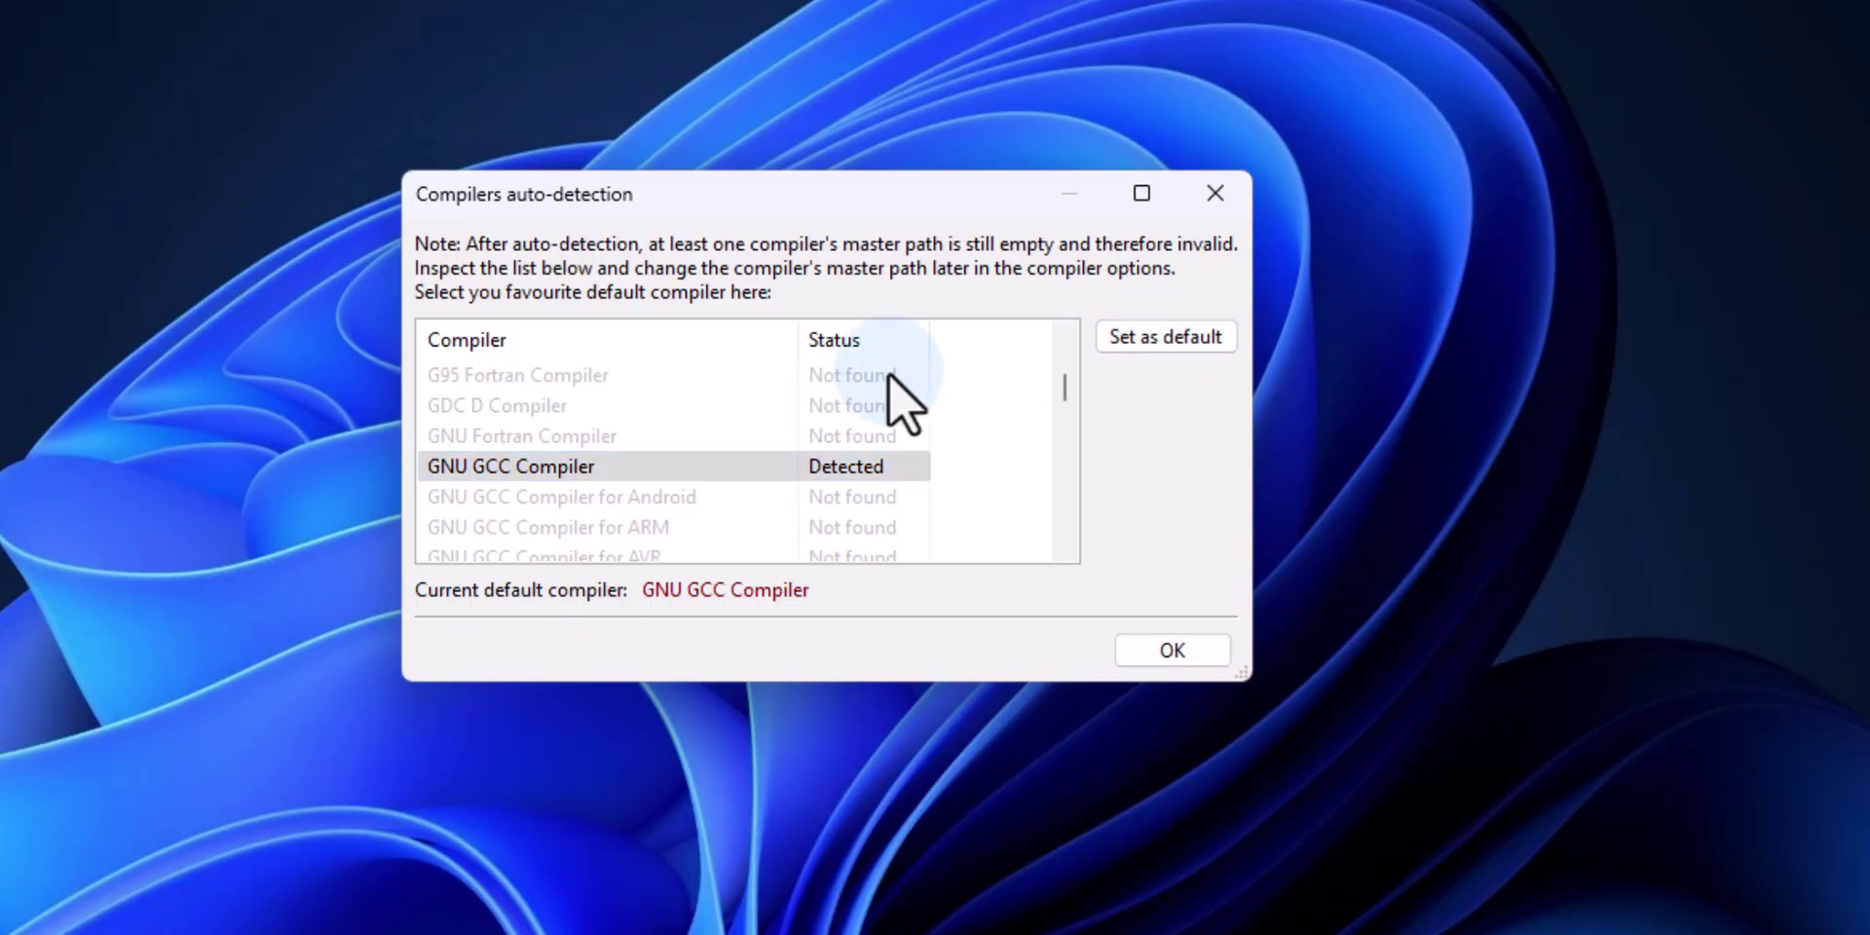
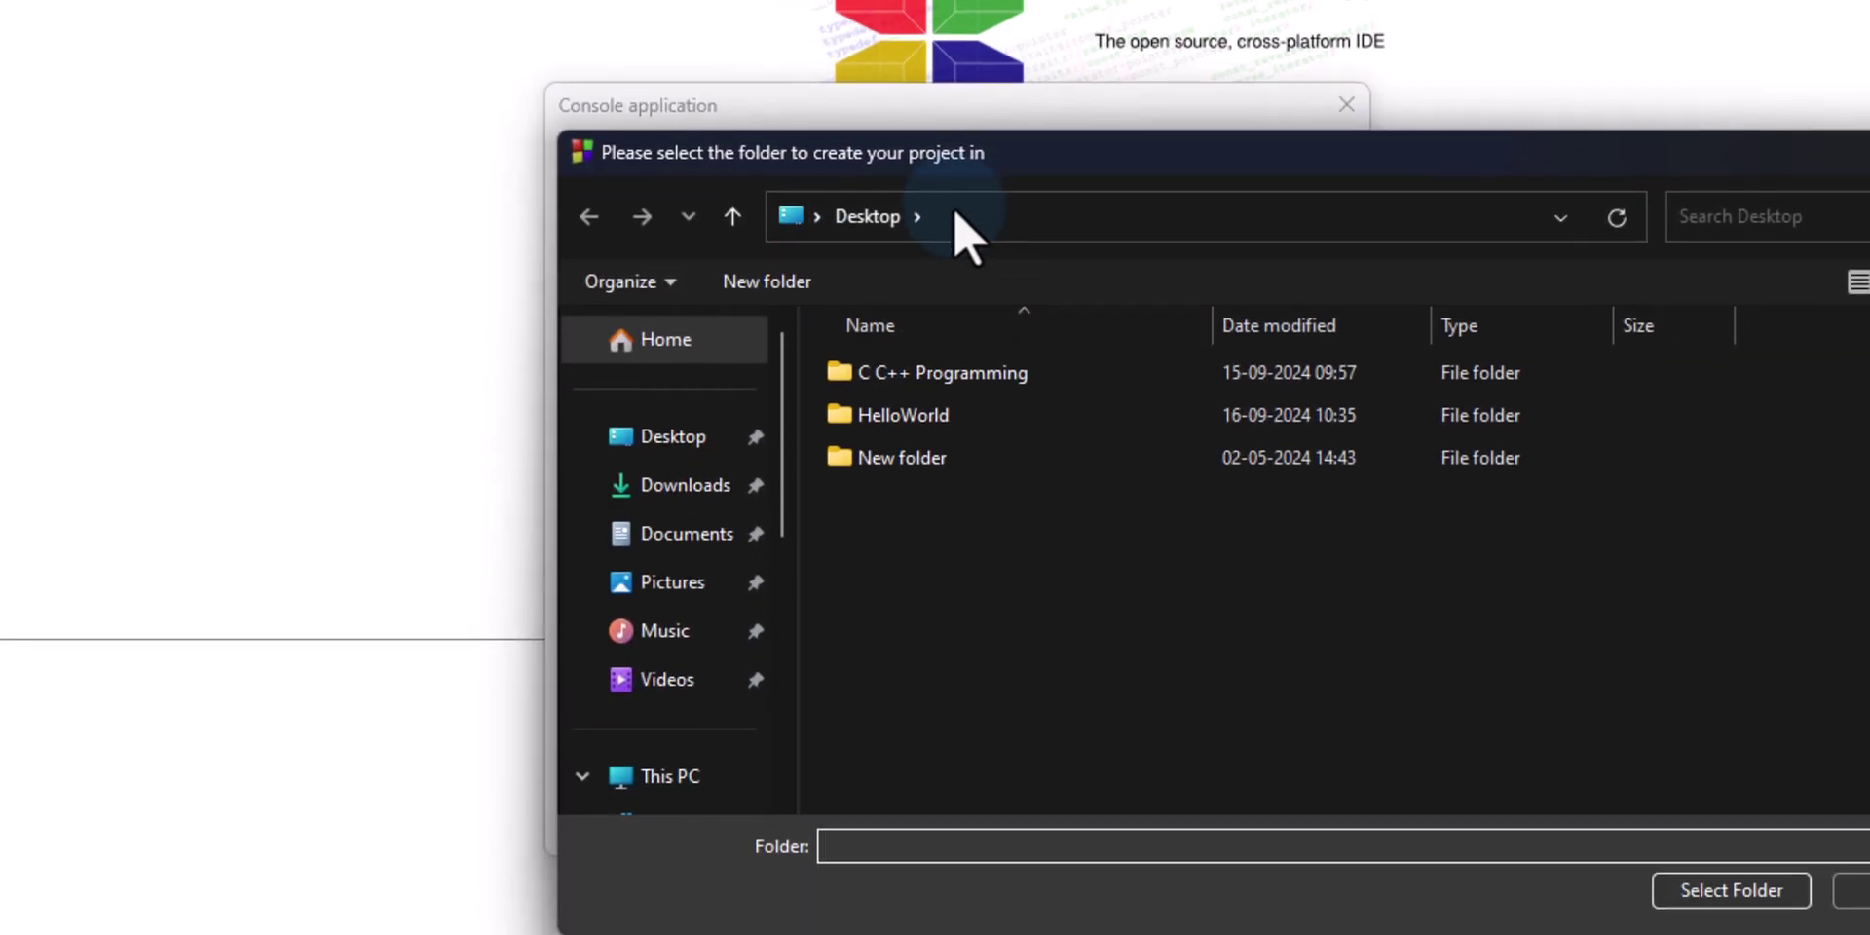
Create a folder named "test run" on the Desktop and select it as the console project's location
{"action": "right_click", "coordinate": [924, 573]}
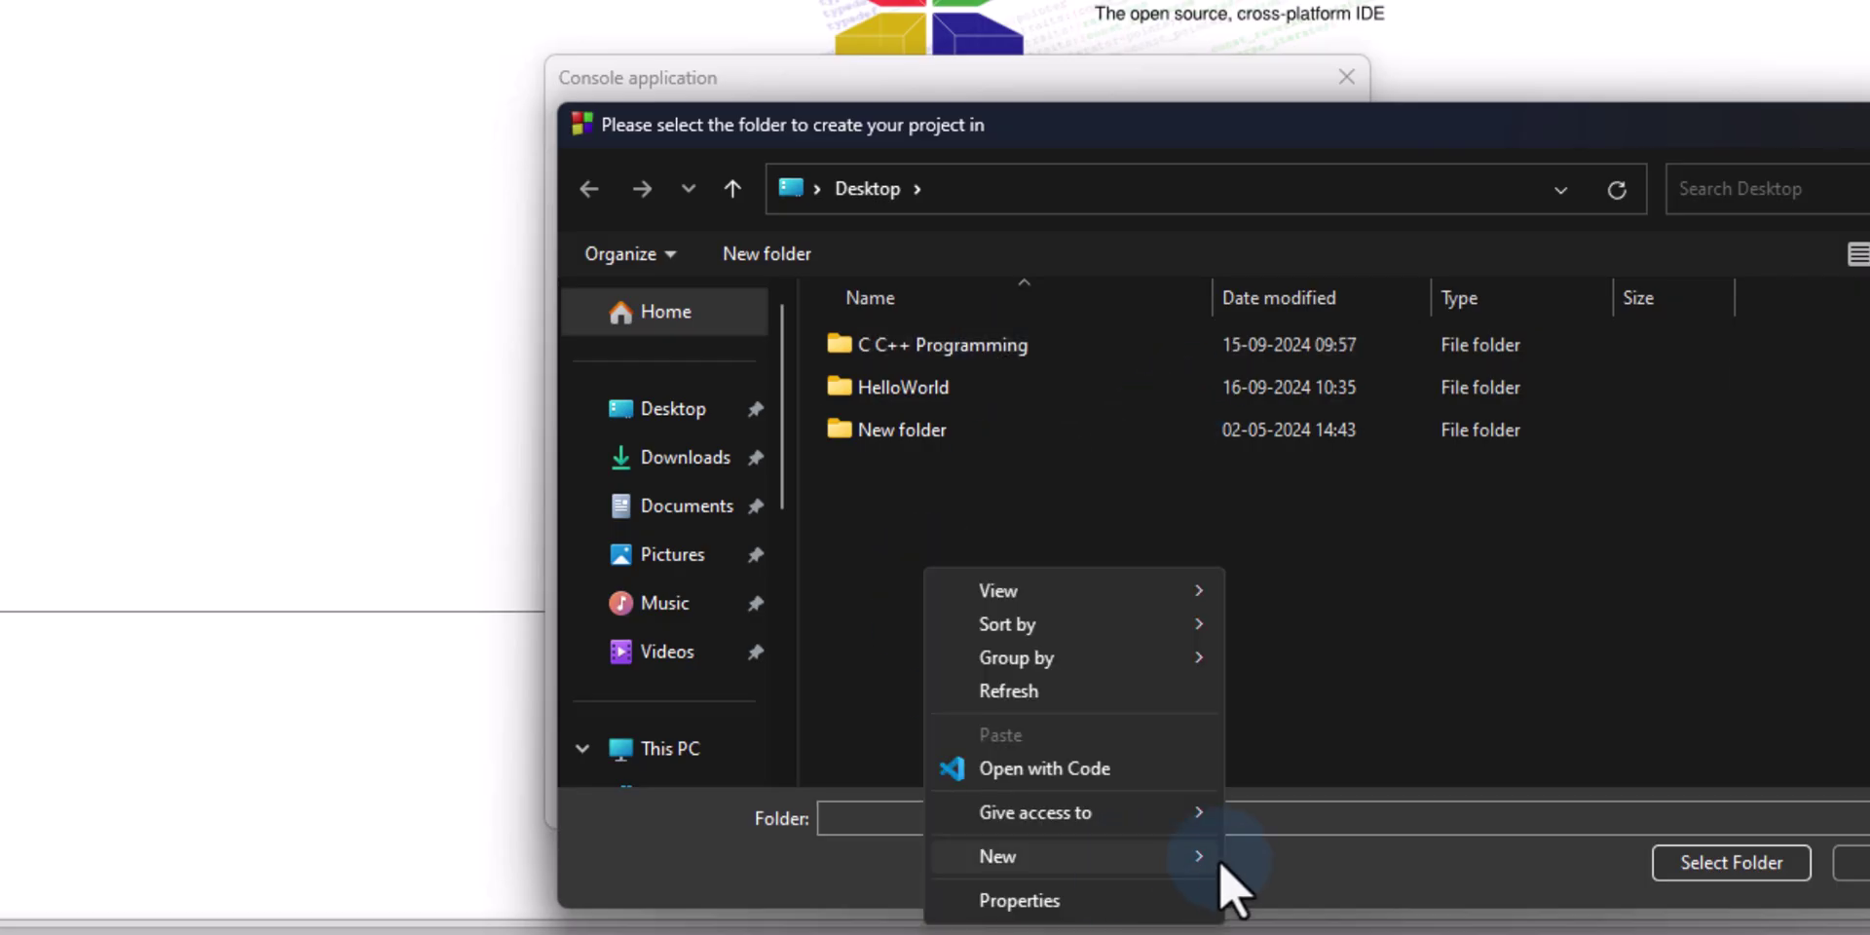
{"action": "mouse_move", "coordinate": [1160, 862]}
{"action": "left_click", "coordinate": [1327, 863]}
{"action": "type", "text": "test"}
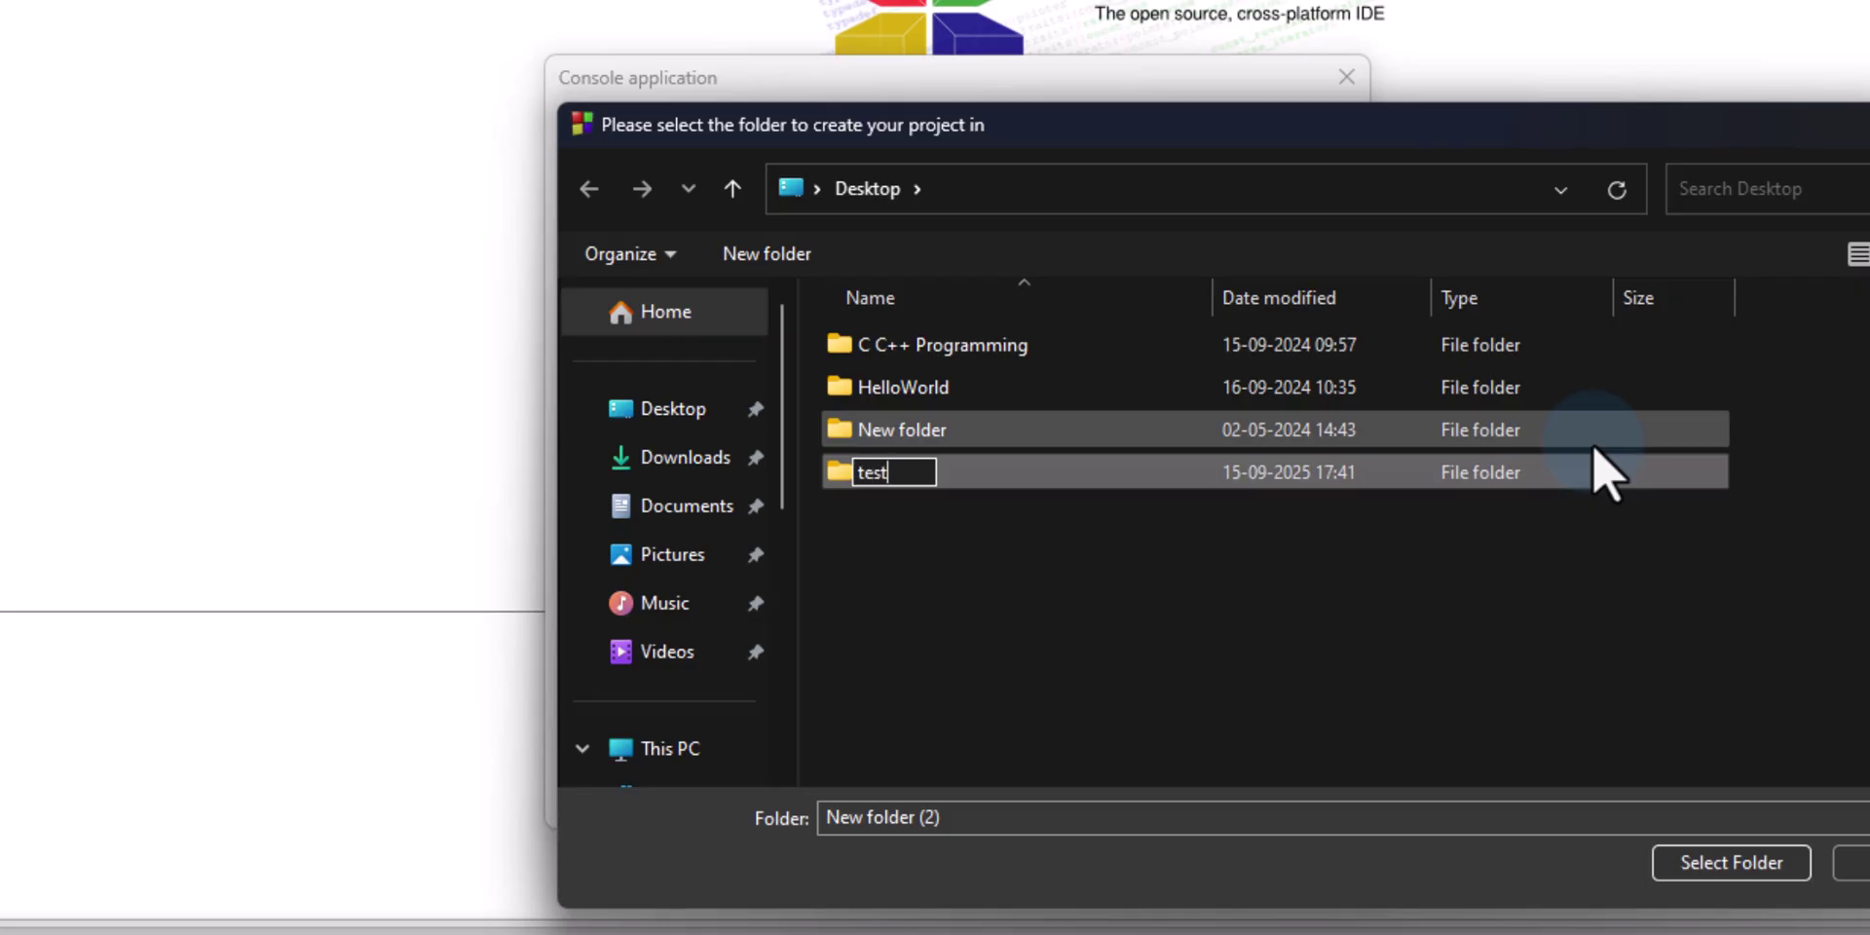
{"action": "type", "text": " run"}
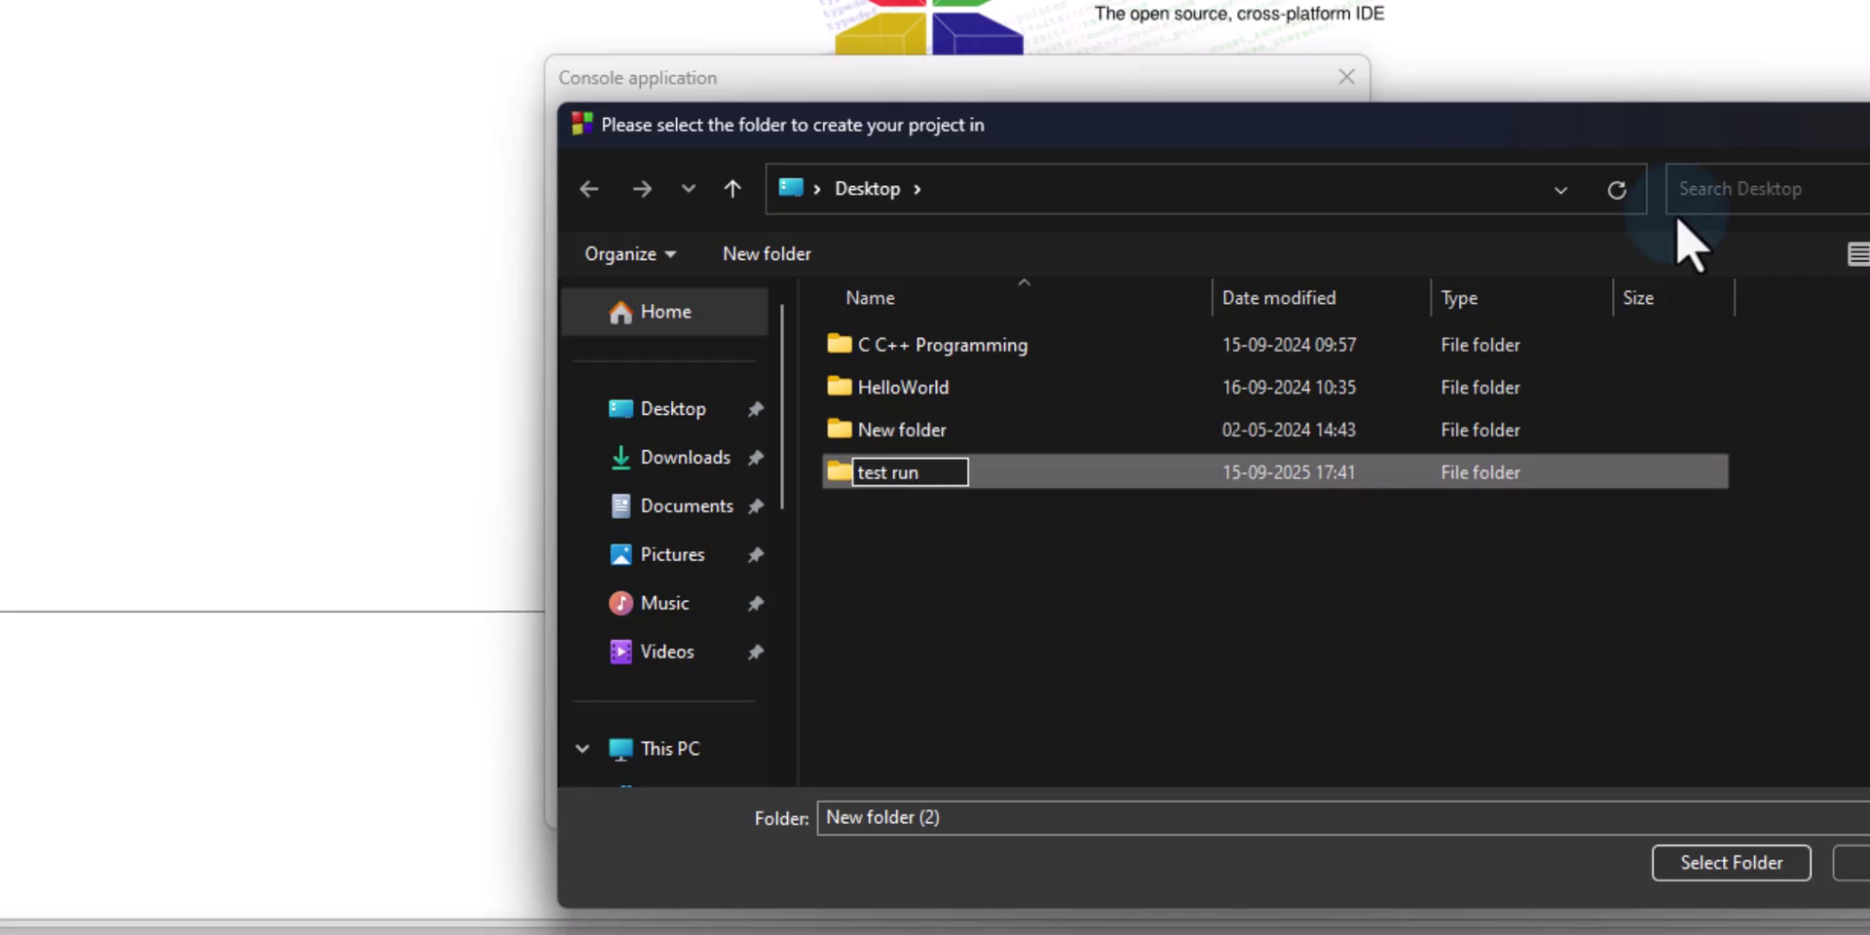
{"action": "left_click", "coordinate": [1291, 615]}
{"action": "left_click", "coordinate": [950, 487]}
{"action": "left_click", "coordinate": [1756, 863]}
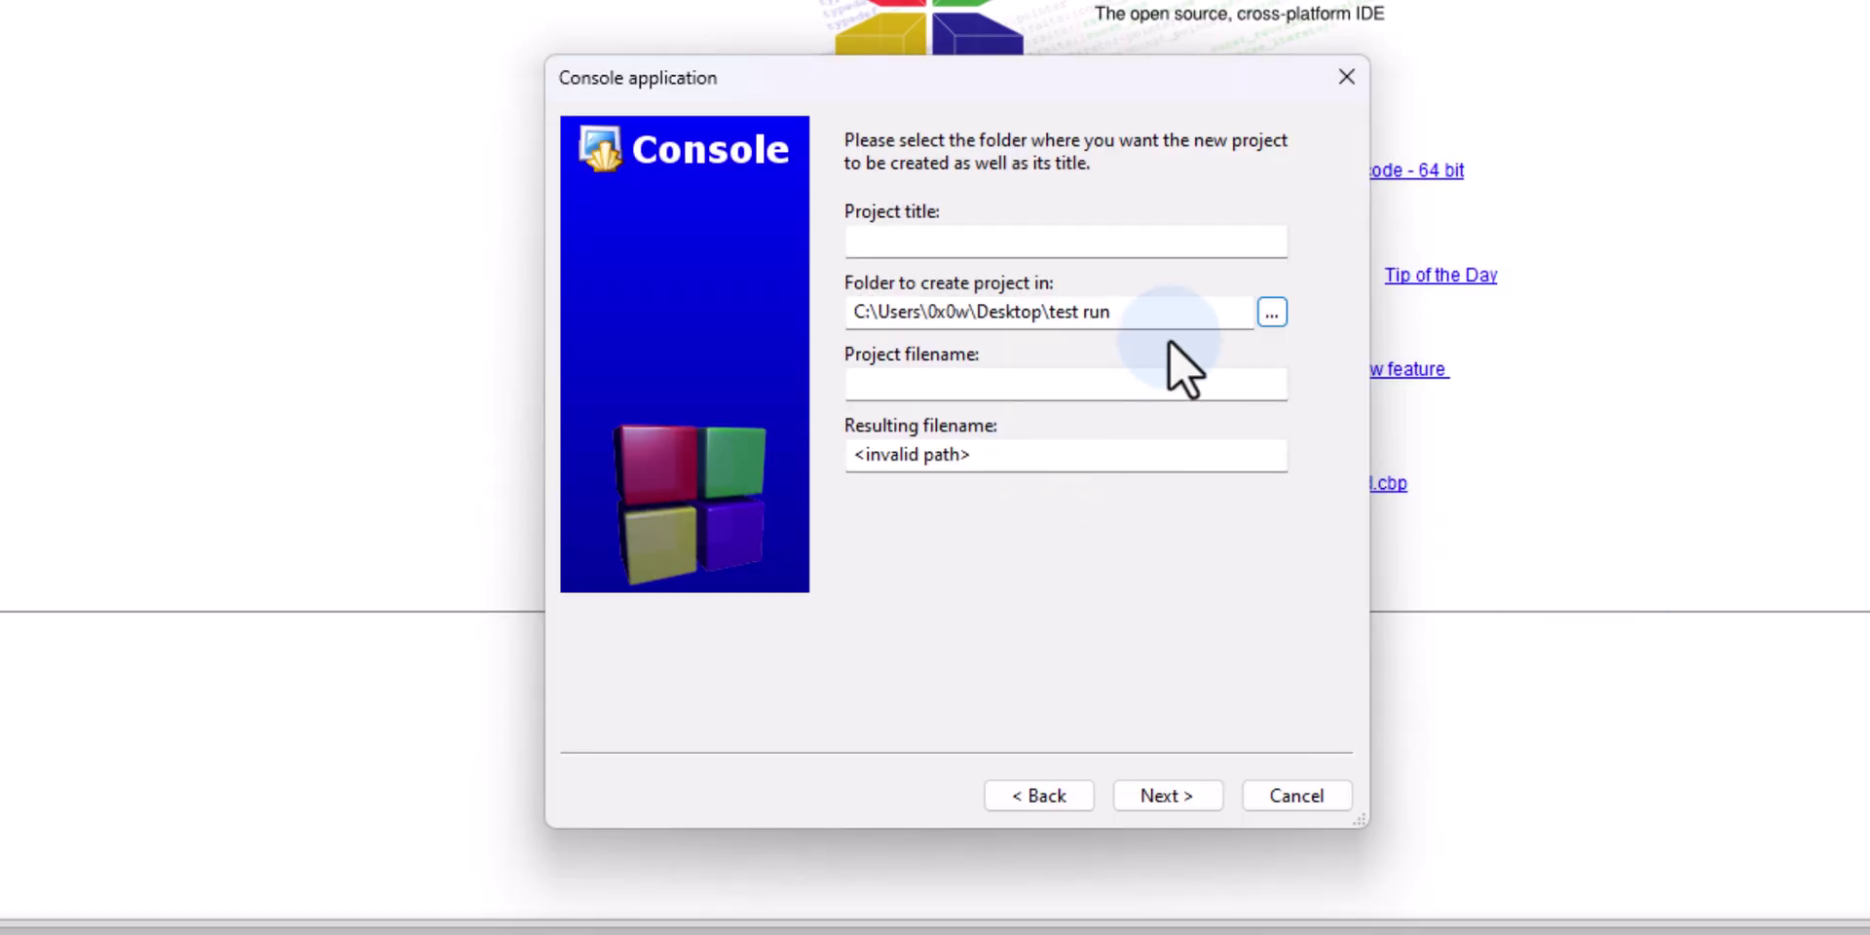
Title the console project HelloWorld and continue to the compiler and configuration settings
{"action": "left_click", "coordinate": [1043, 239]}
{"action": "type", "text": "HelloW"}
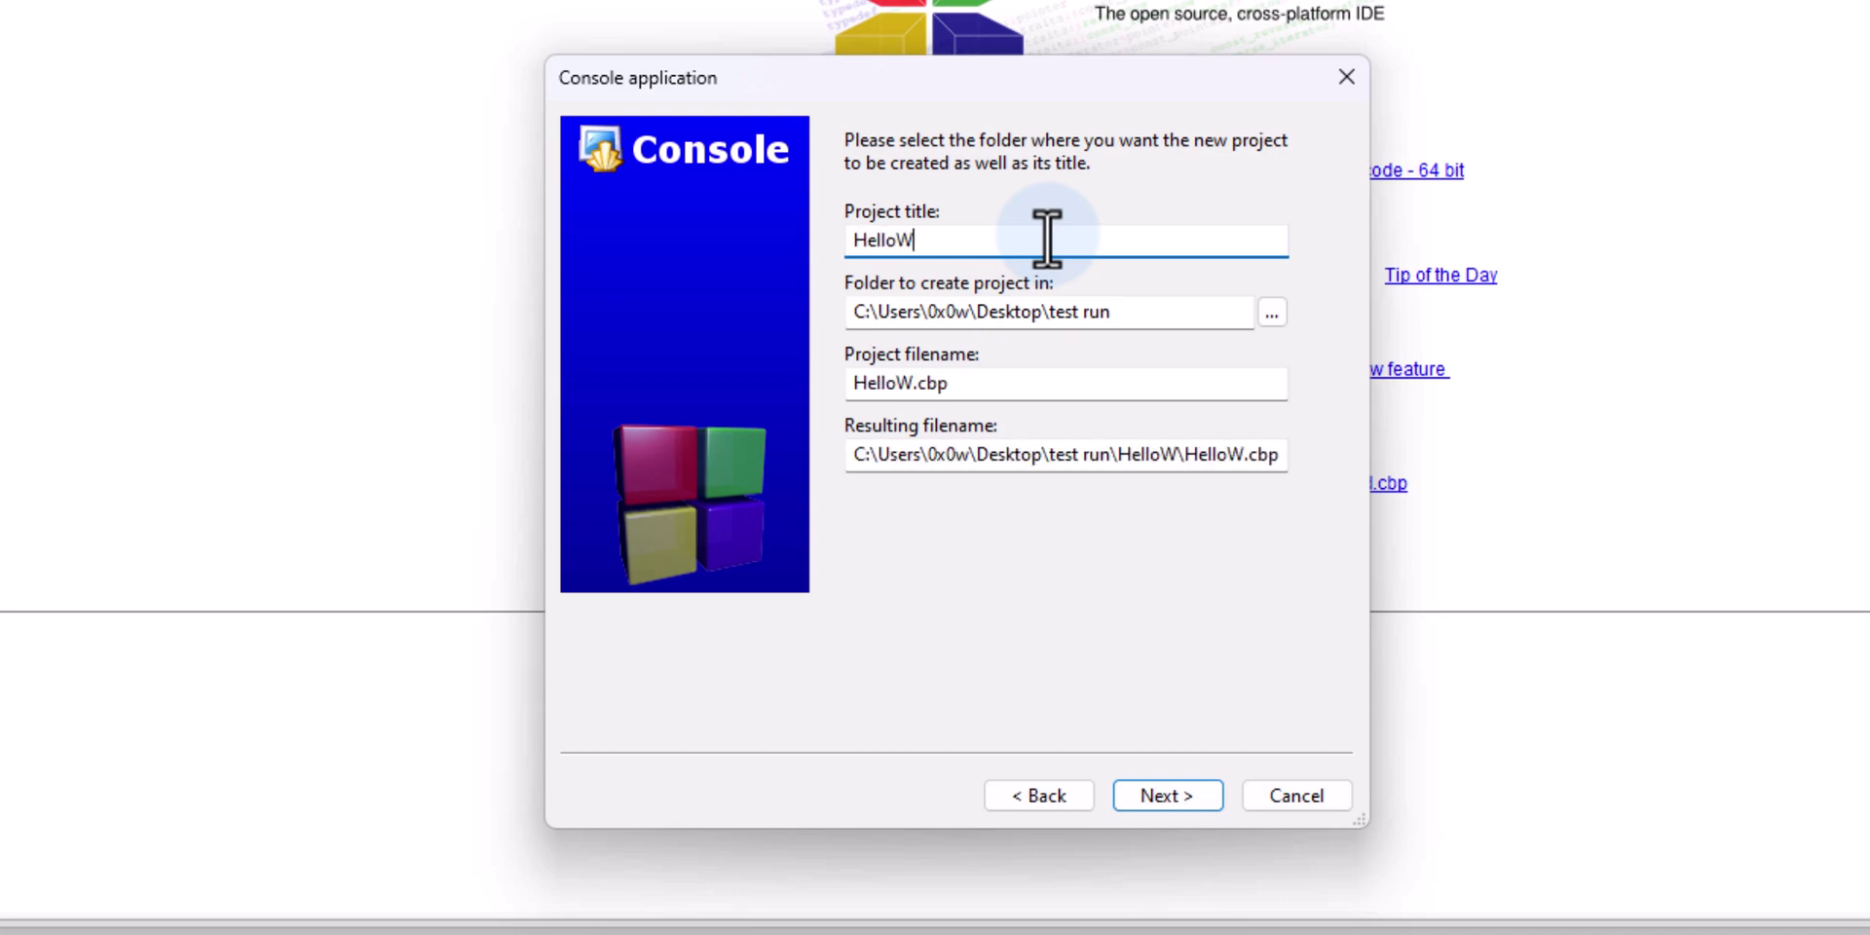
{"action": "type", "text": "orld"}
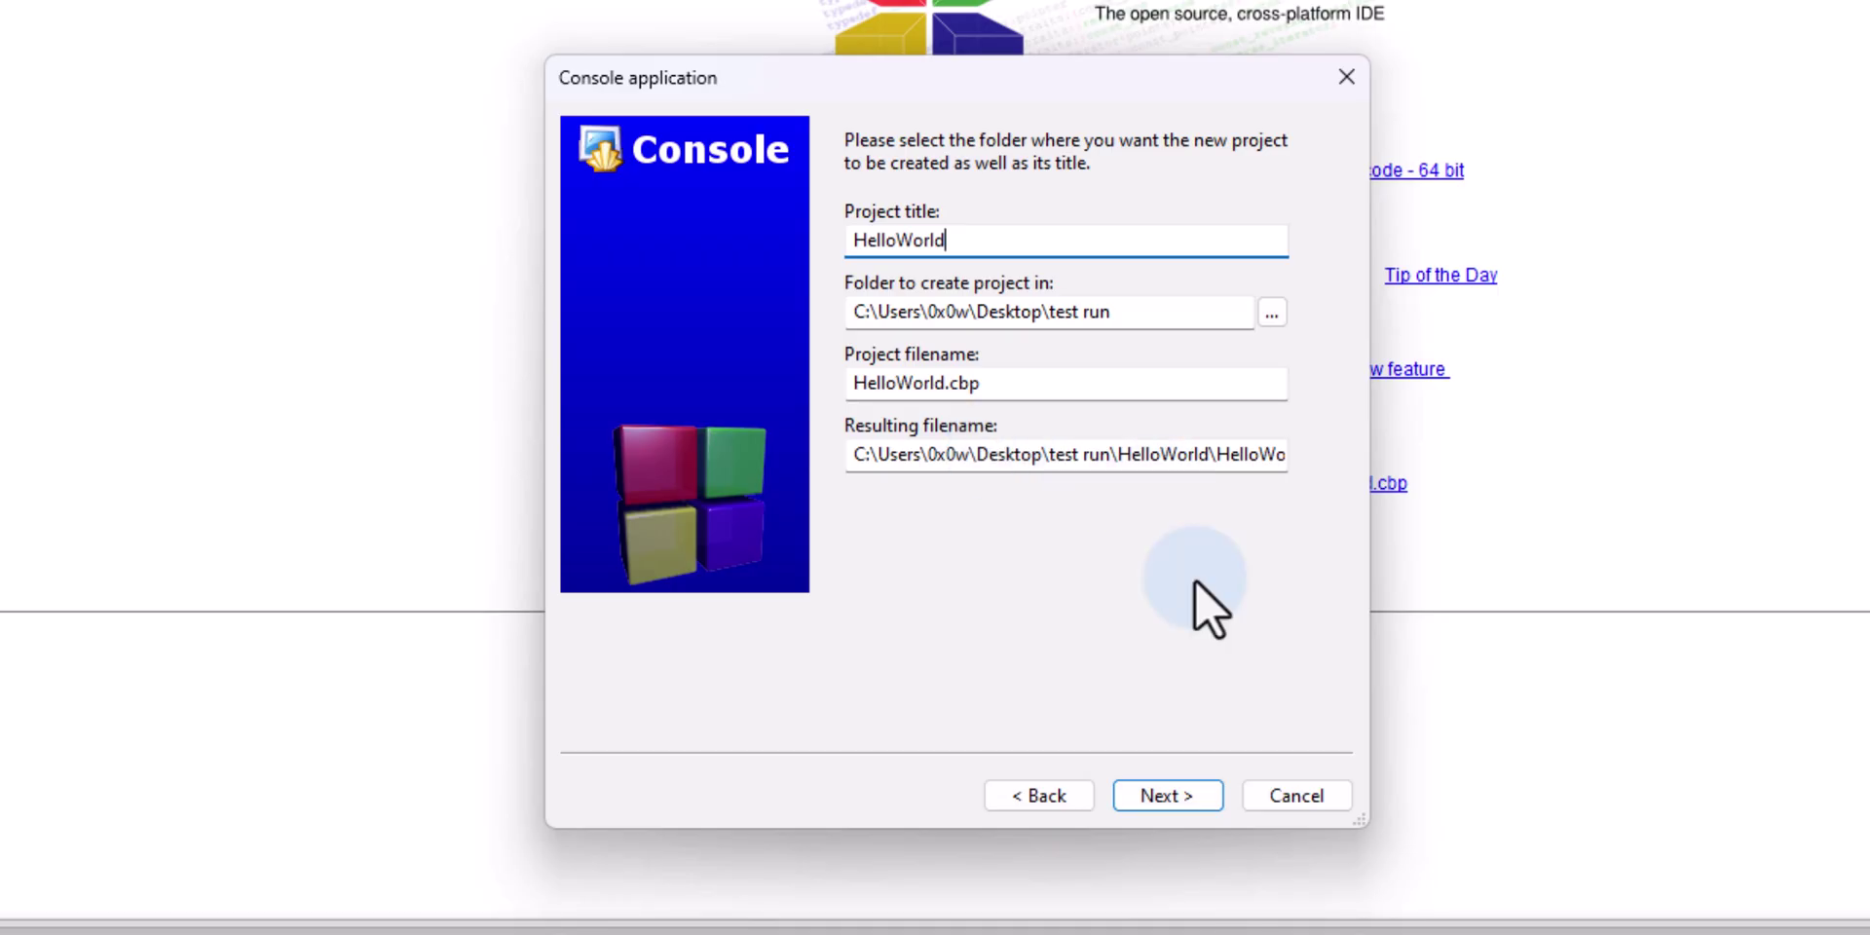
{"action": "left_click", "coordinate": [1168, 796]}
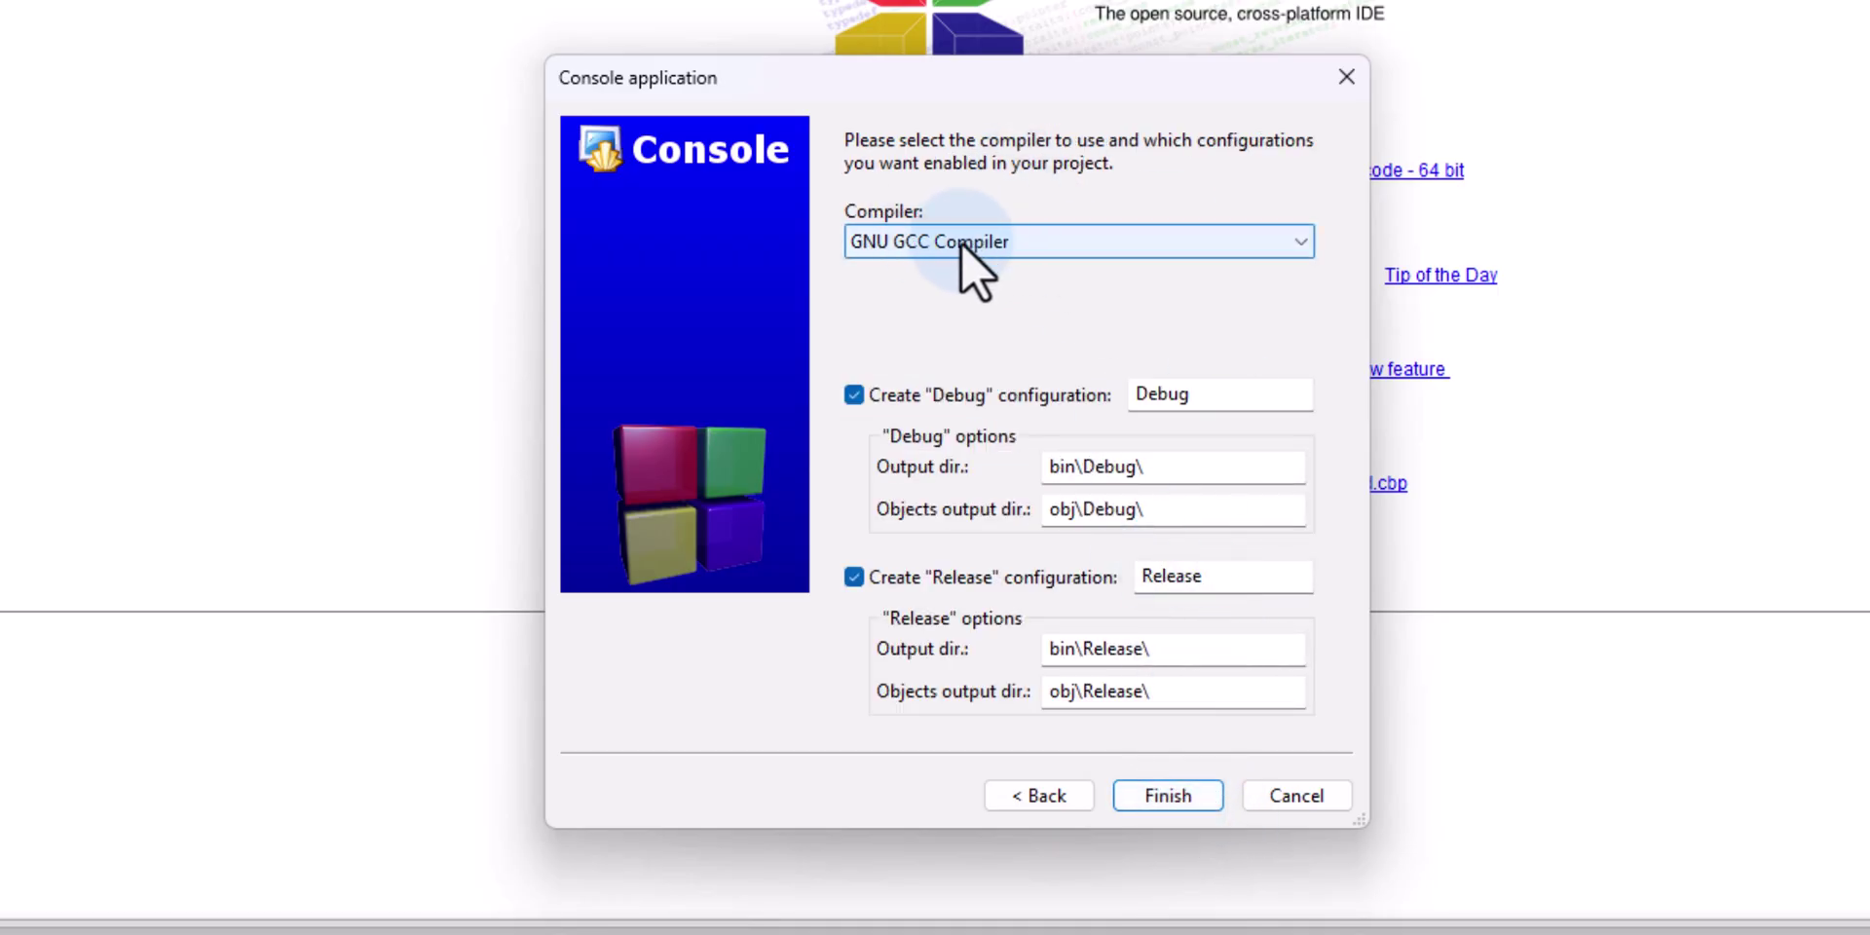
Keep GNU GCC Compiler with the Debug and Release configurations enabled, and finish creating the console project
{"action": "left_click", "coordinate": [1009, 247]}
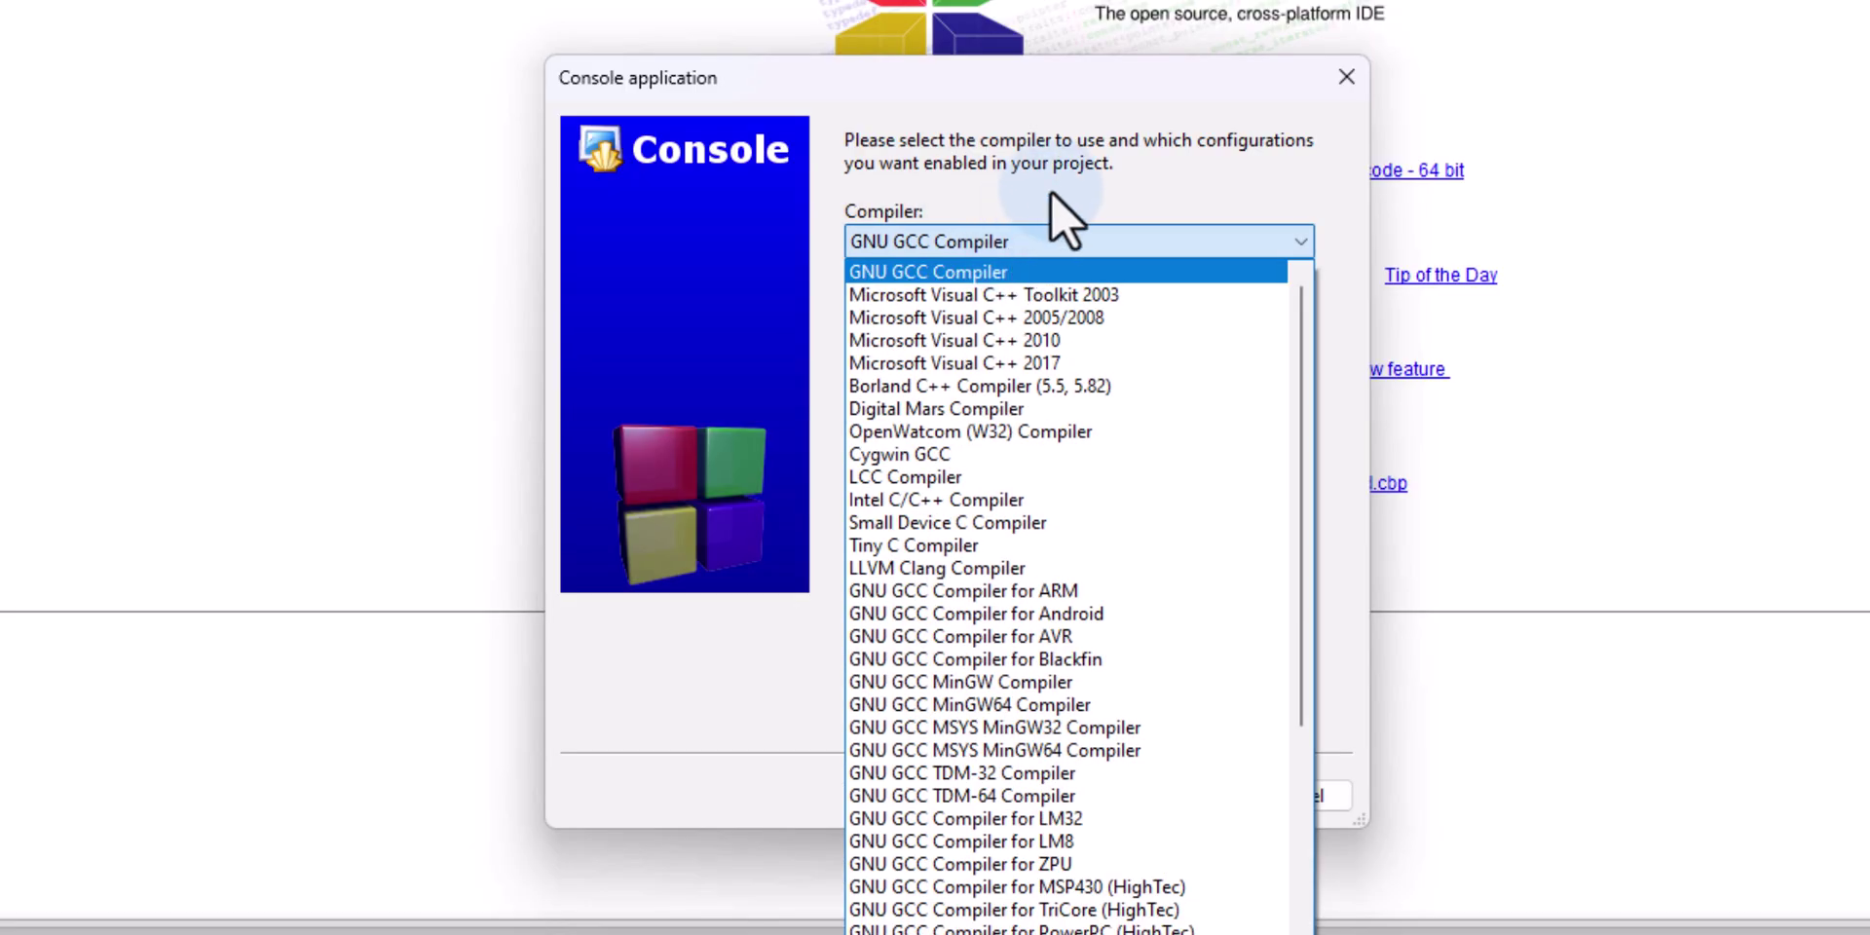
{"action": "left_click", "coordinate": [1177, 195]}
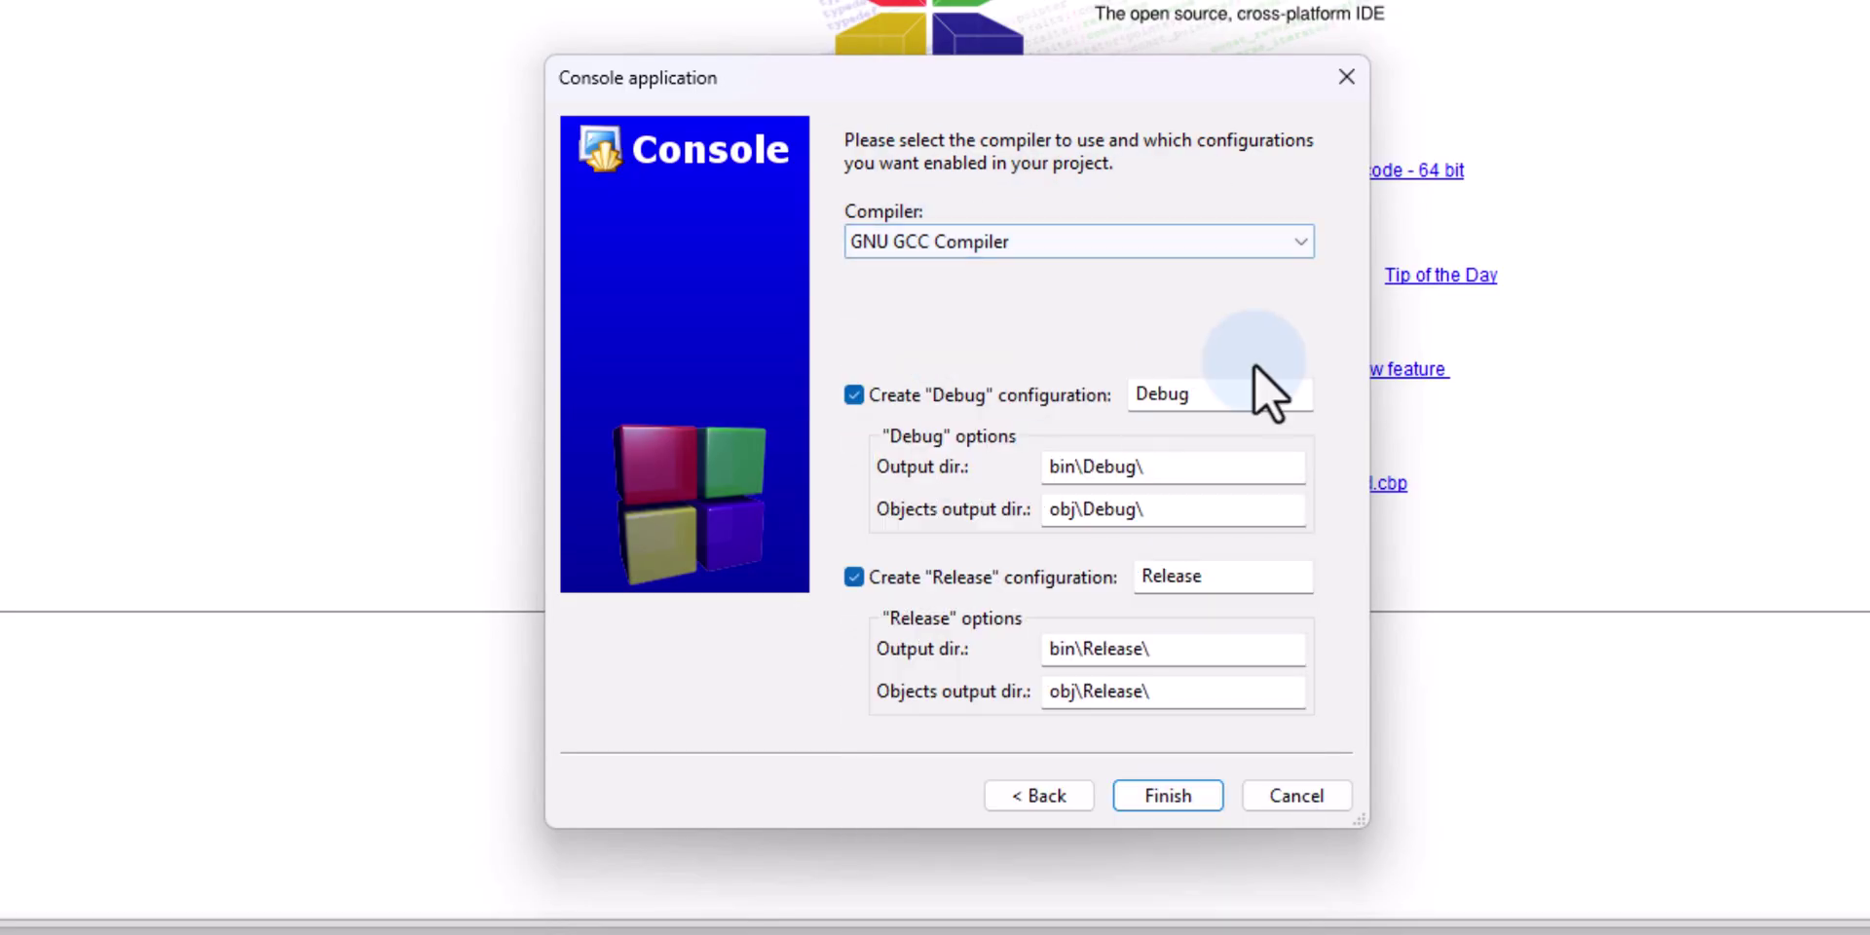
{"action": "left_click", "coordinate": [1172, 801]}
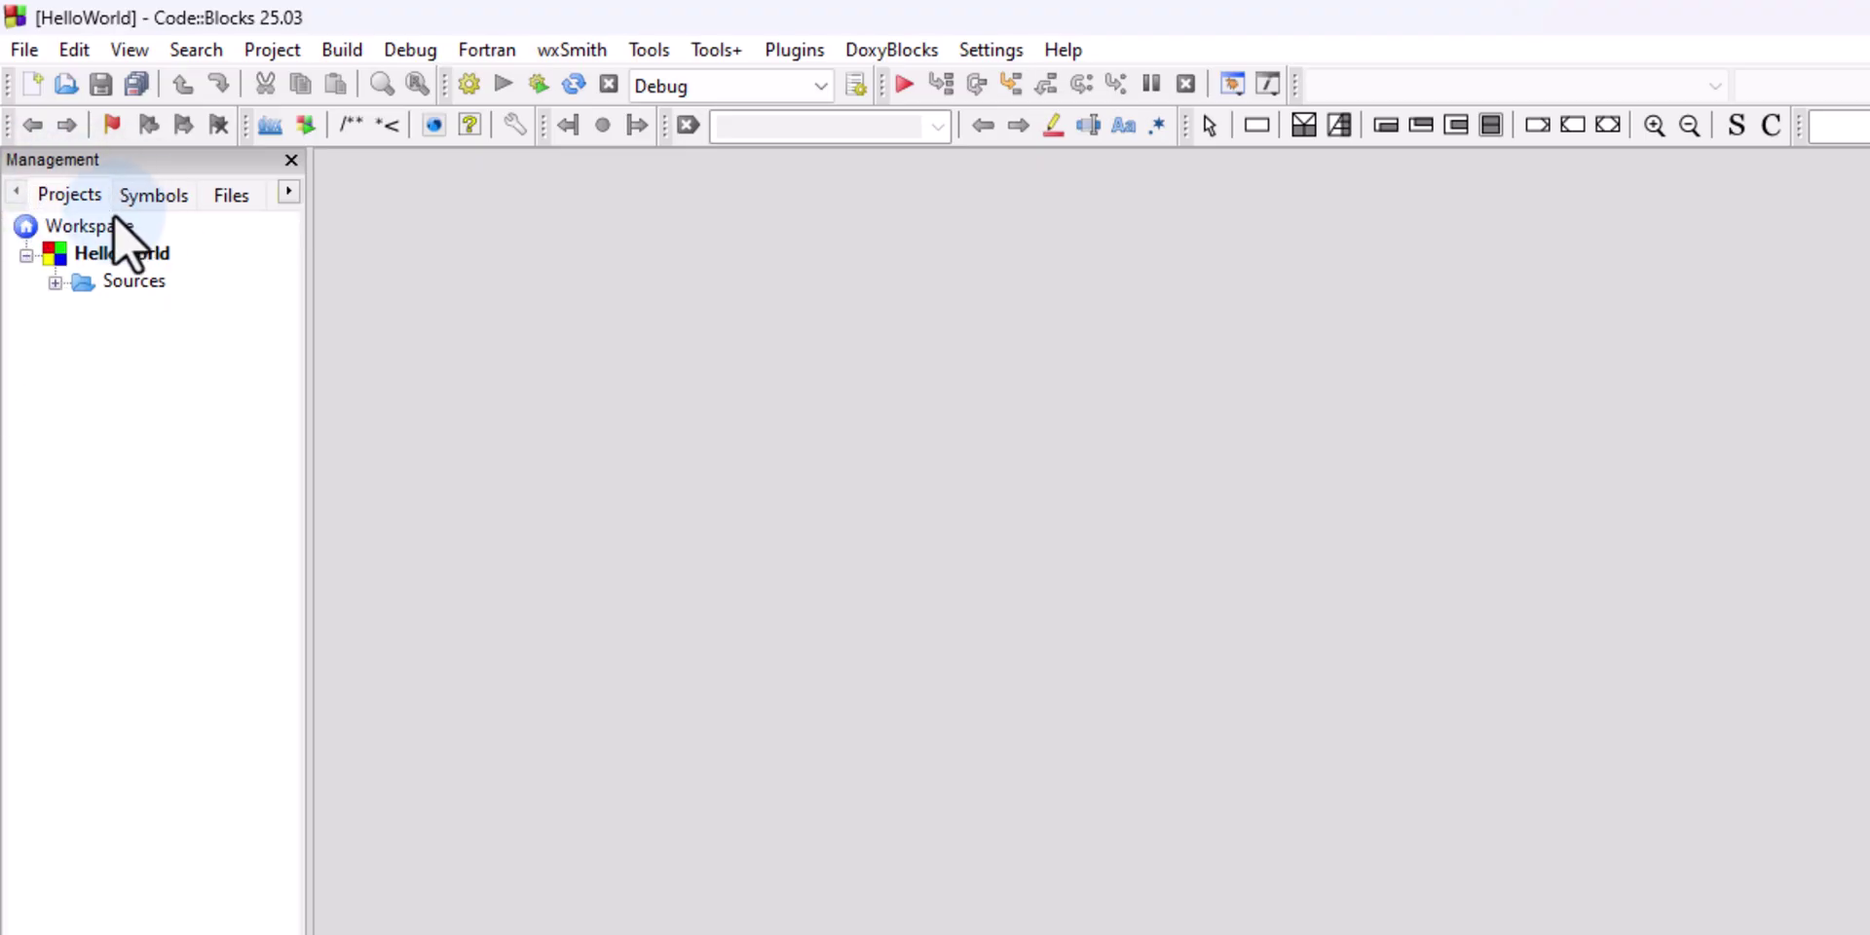
Open main.c from the HelloWorld project's Sources folder and enlarge the code text for reading
{"action": "left_click", "coordinate": [54, 283]}
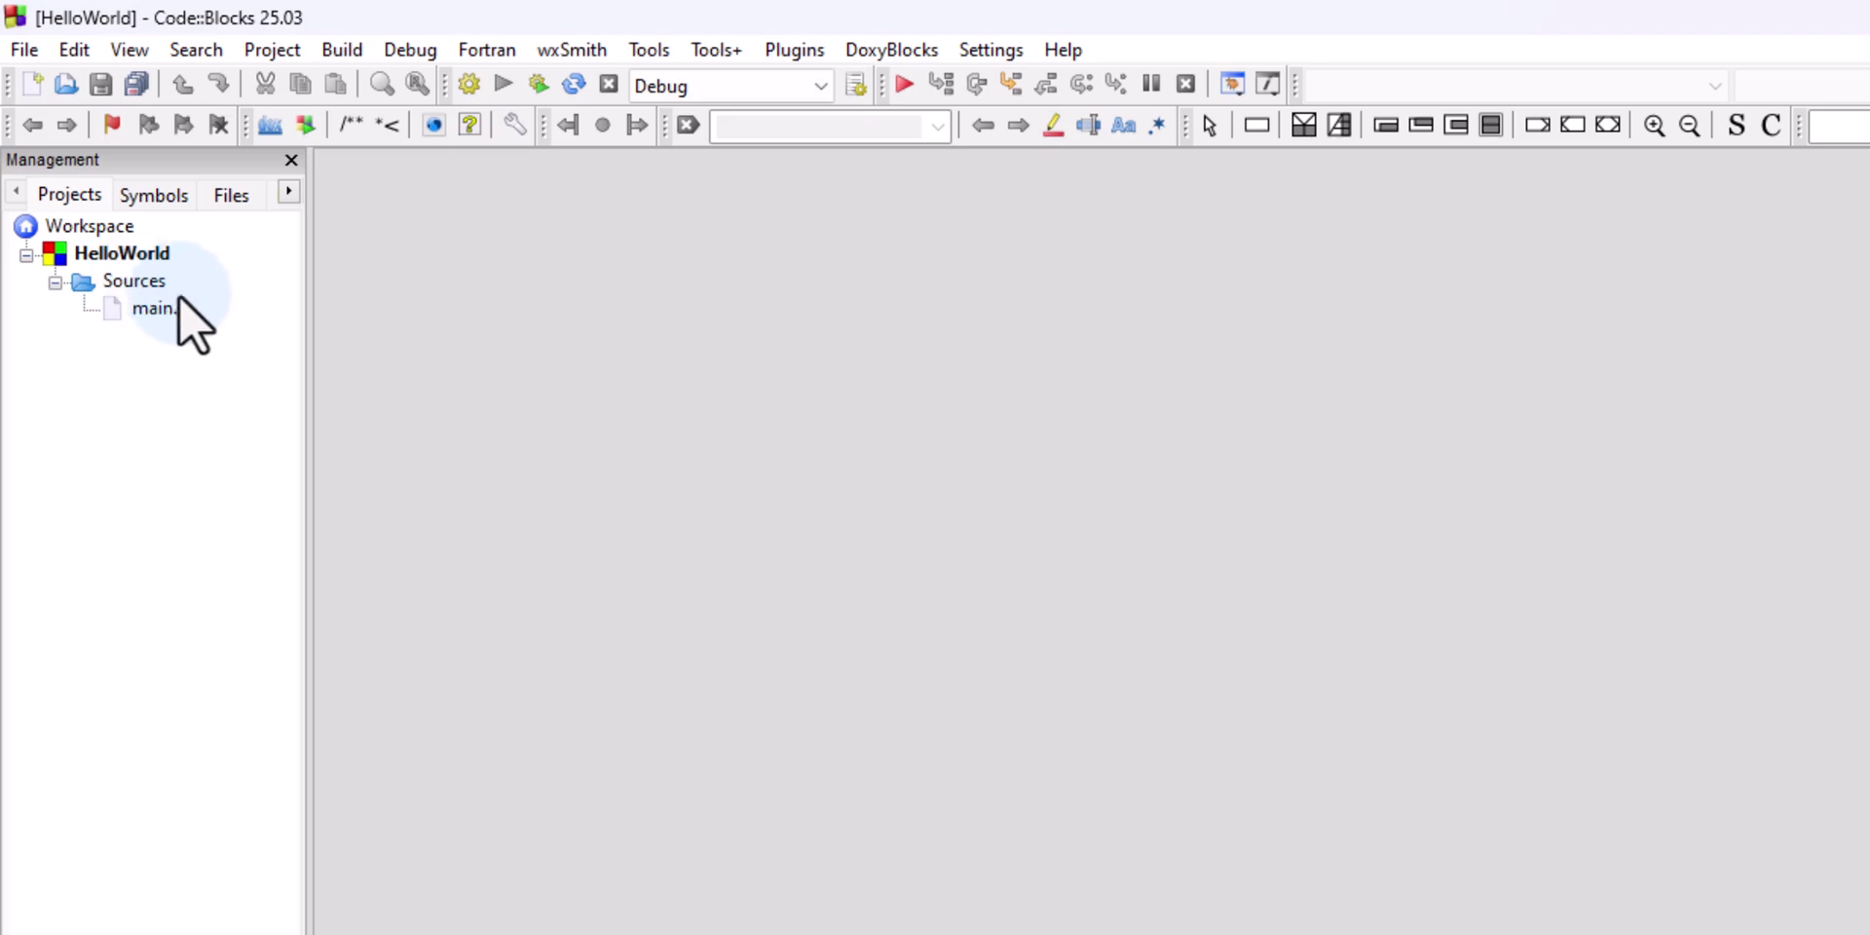
{"action": "double_click", "coordinate": [177, 310]}
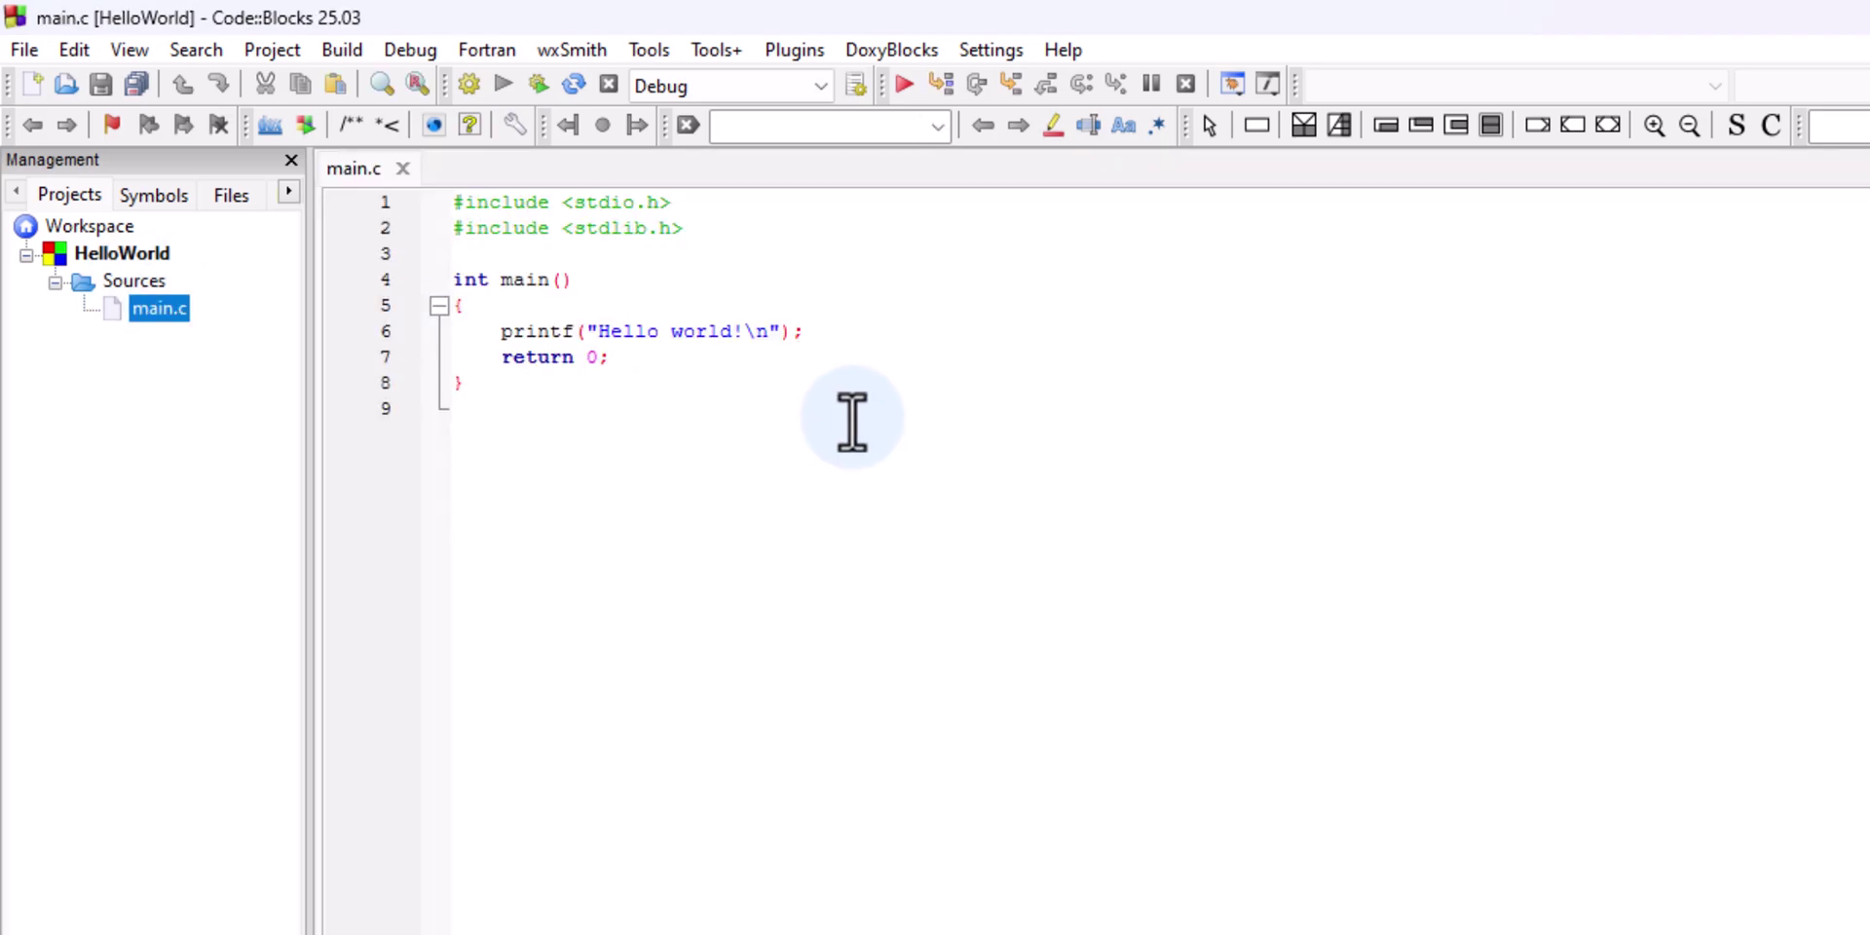
{"action": "scroll", "coordinate": [850, 422], "scroll_direction": "up", "scroll_amount": 4}
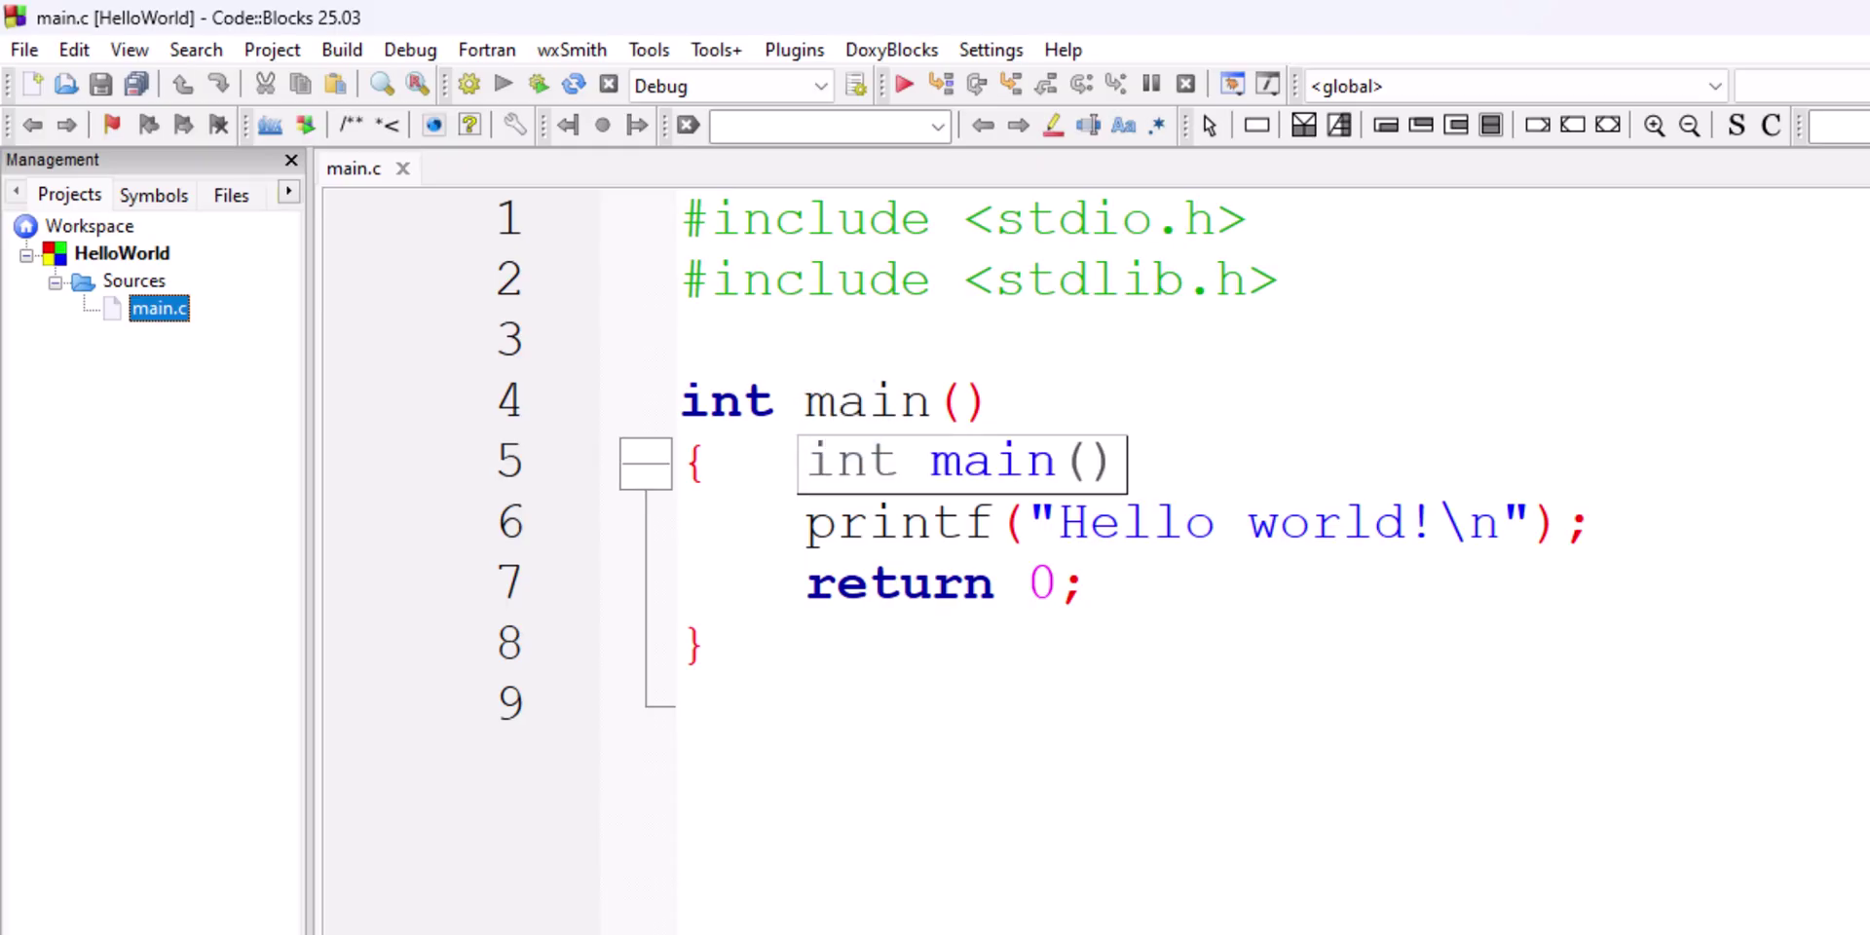
{"action": "left_click", "coordinate": [1707, 592]}
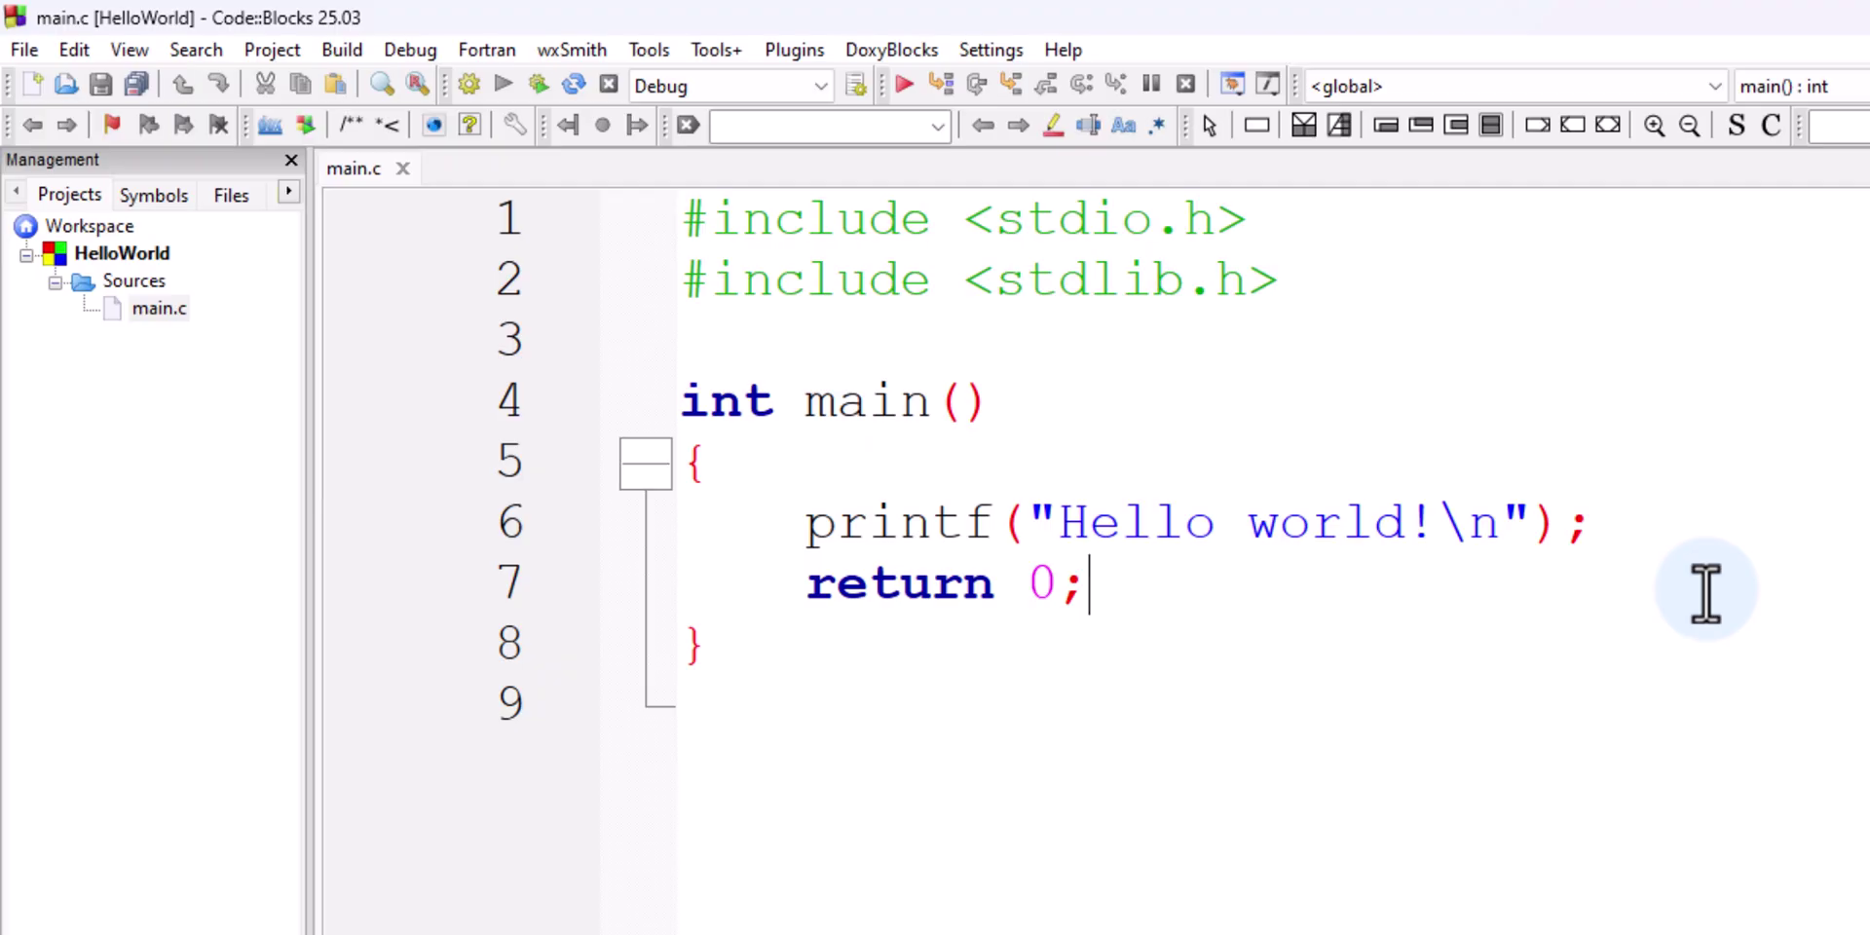
{"action": "left_click", "coordinate": [1032, 640]}
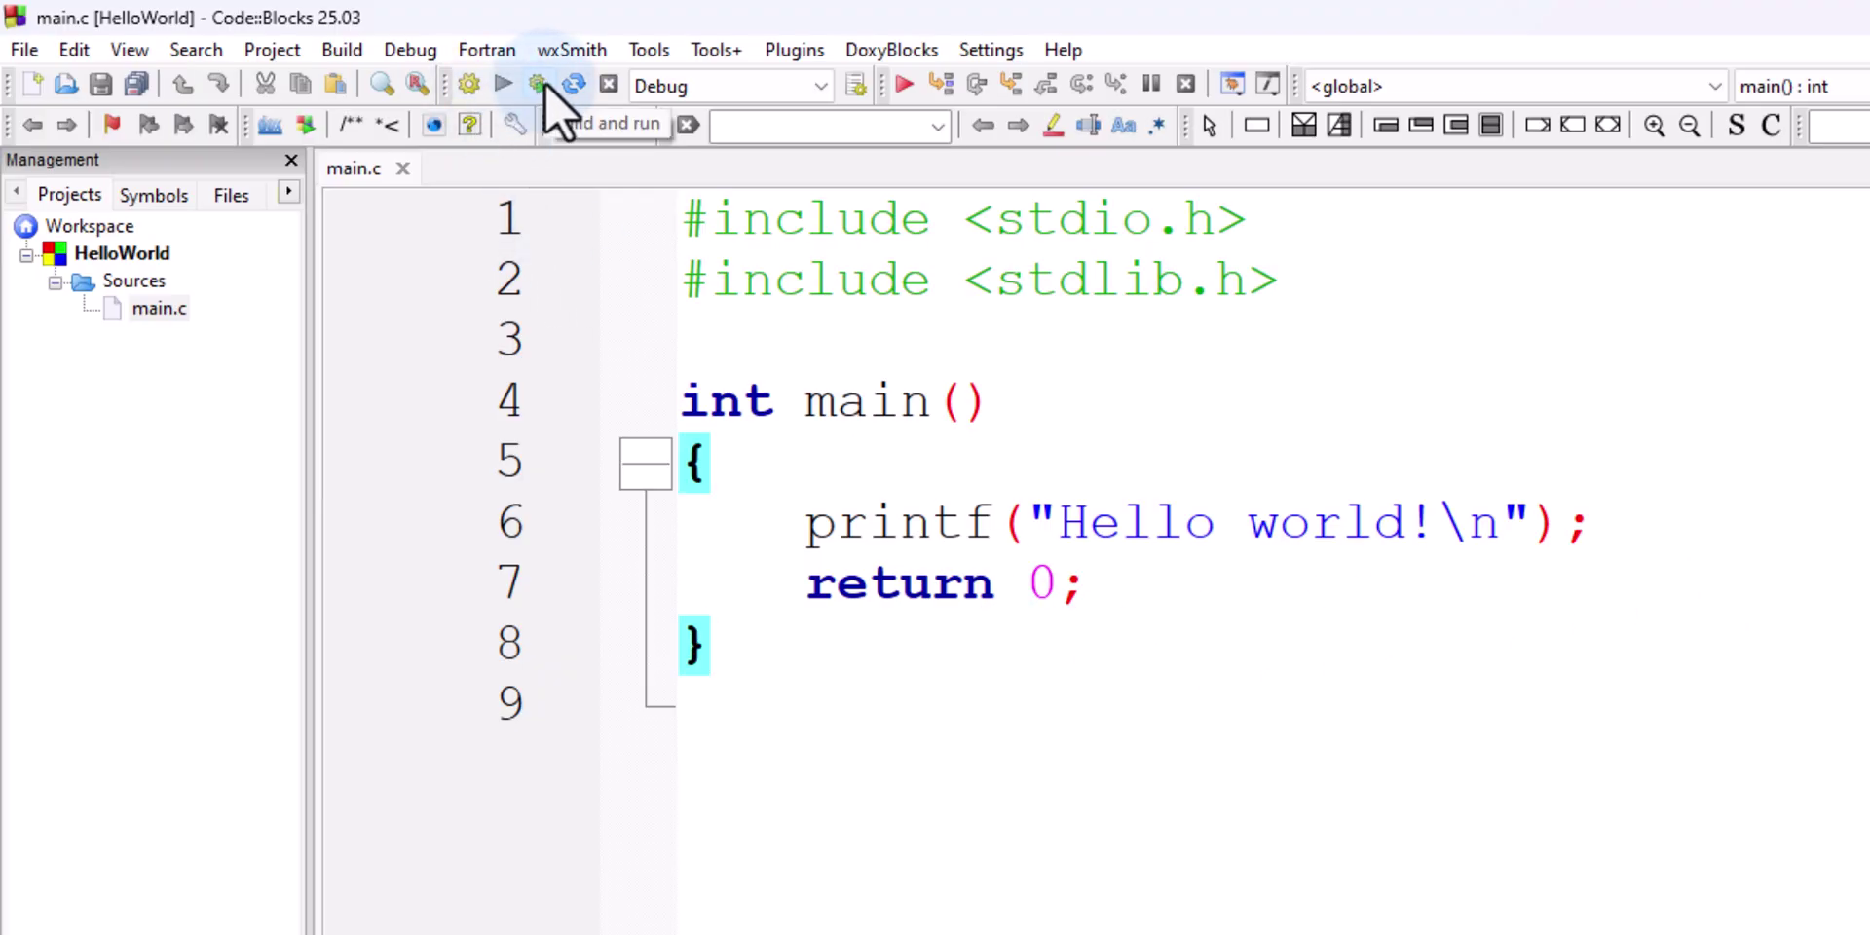
Build and run the HelloWorld program, check its console output, and dismiss the console window
{"action": "left_click", "coordinate": [332, 55]}
{"action": "left_click", "coordinate": [579, 187]}
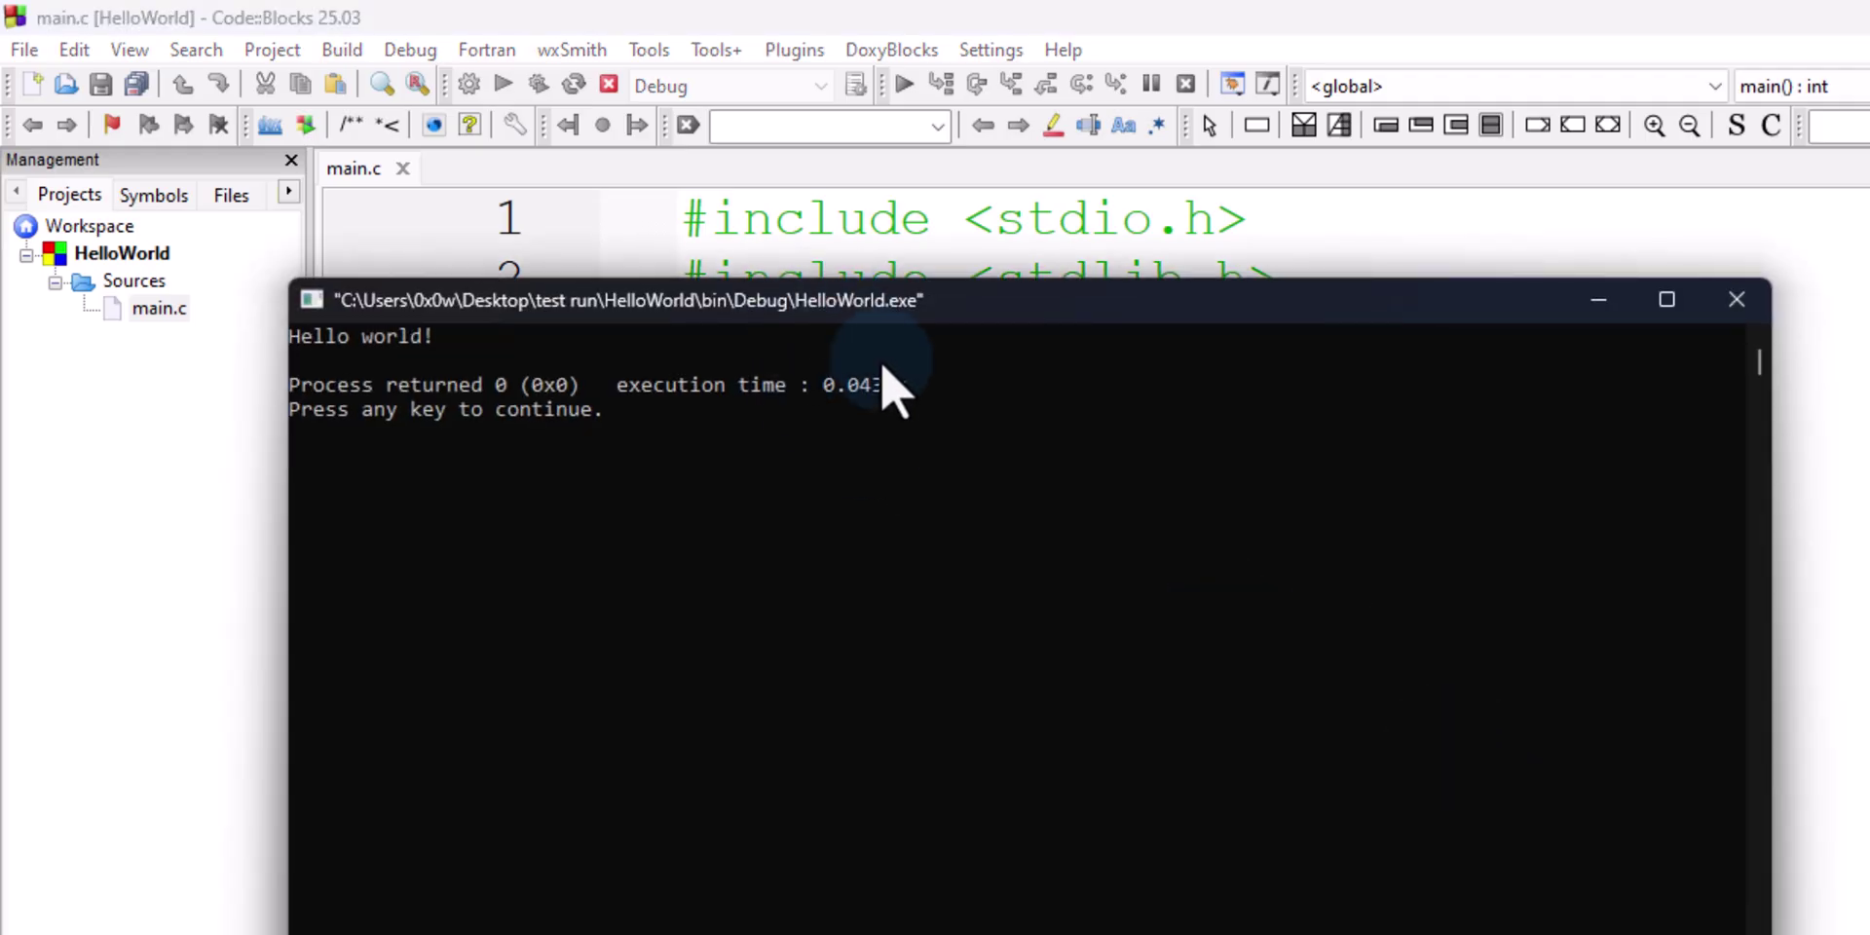
{"action": "left_click_drag", "start_coordinate": [864, 310], "coordinate": [1090, 359]}
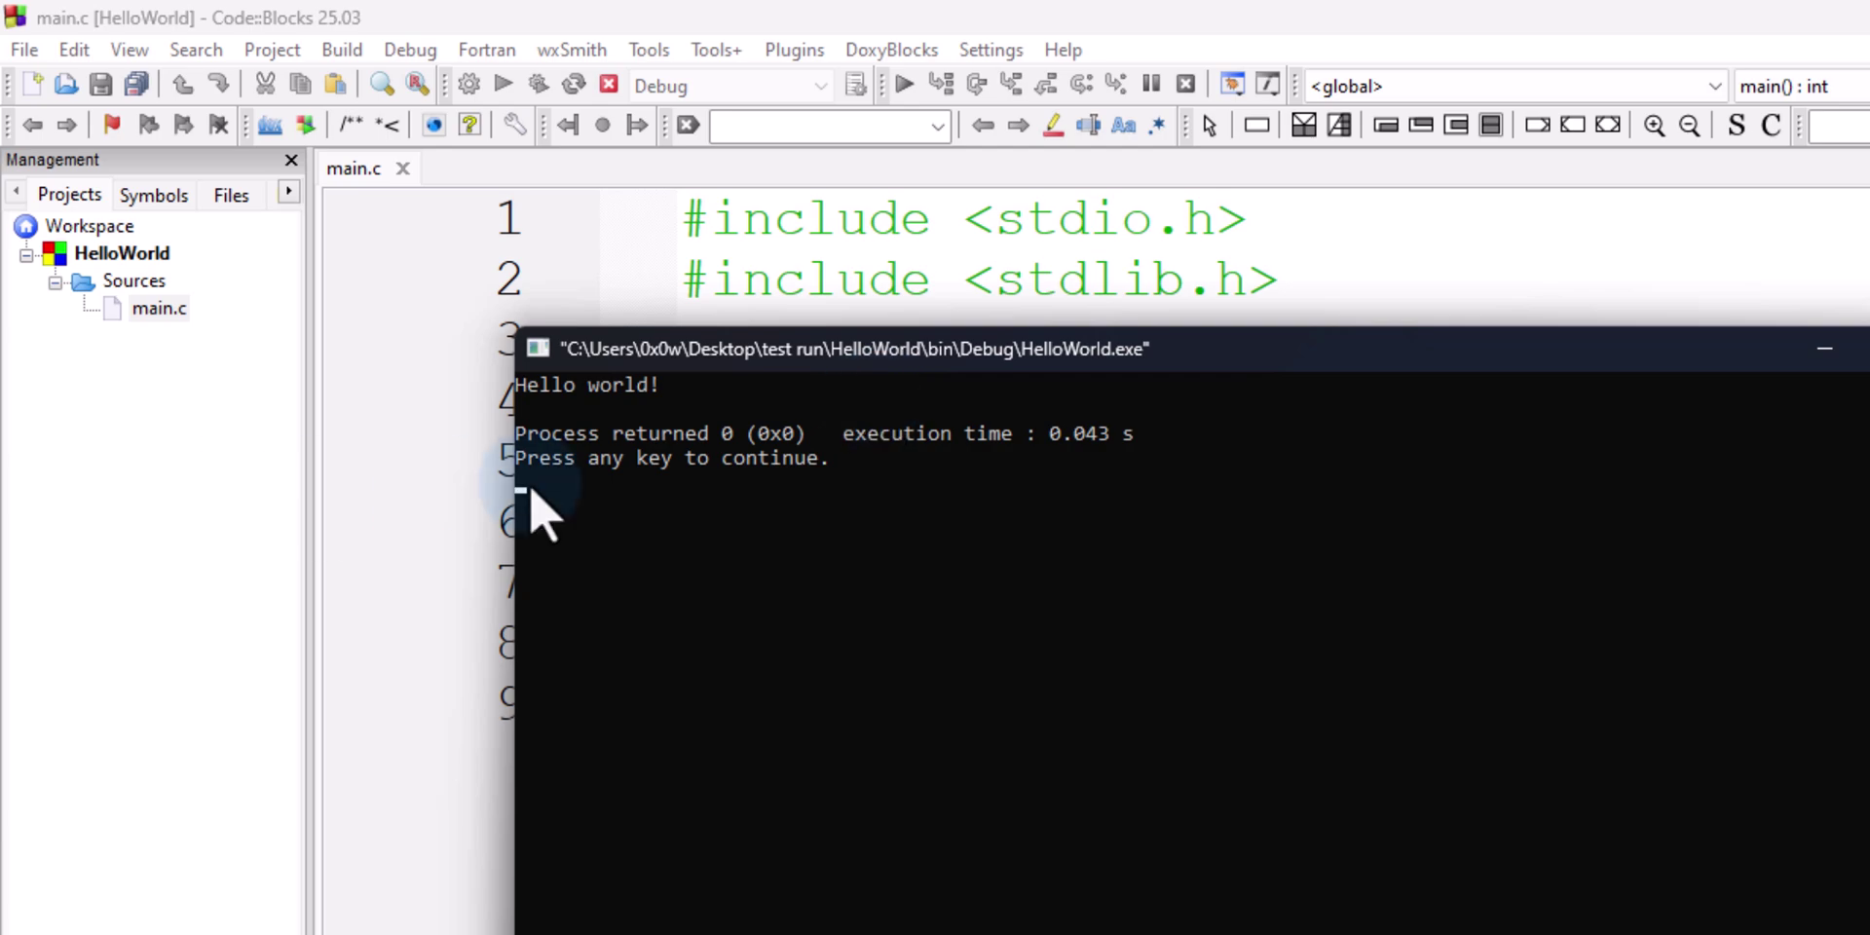
{"action": "key", "text": "Return"}
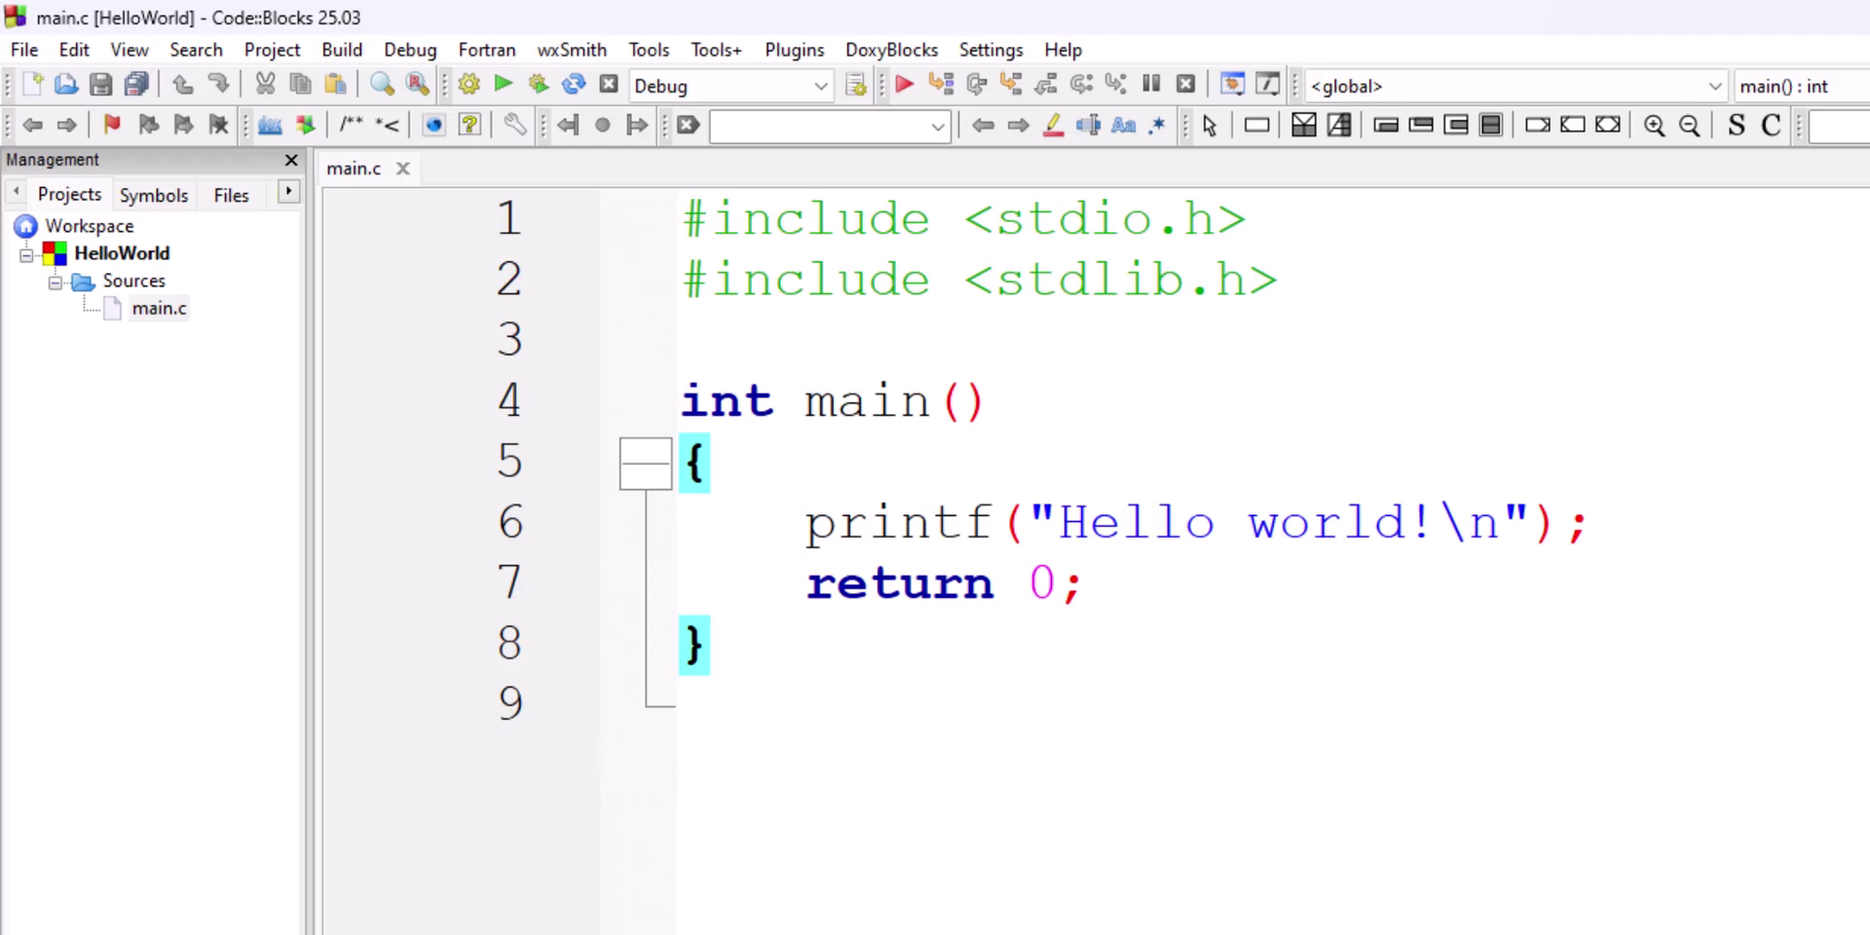
Close Code::Blocks and save the changed default perspective layout
{"action": "key", "text": "alt+F4"}
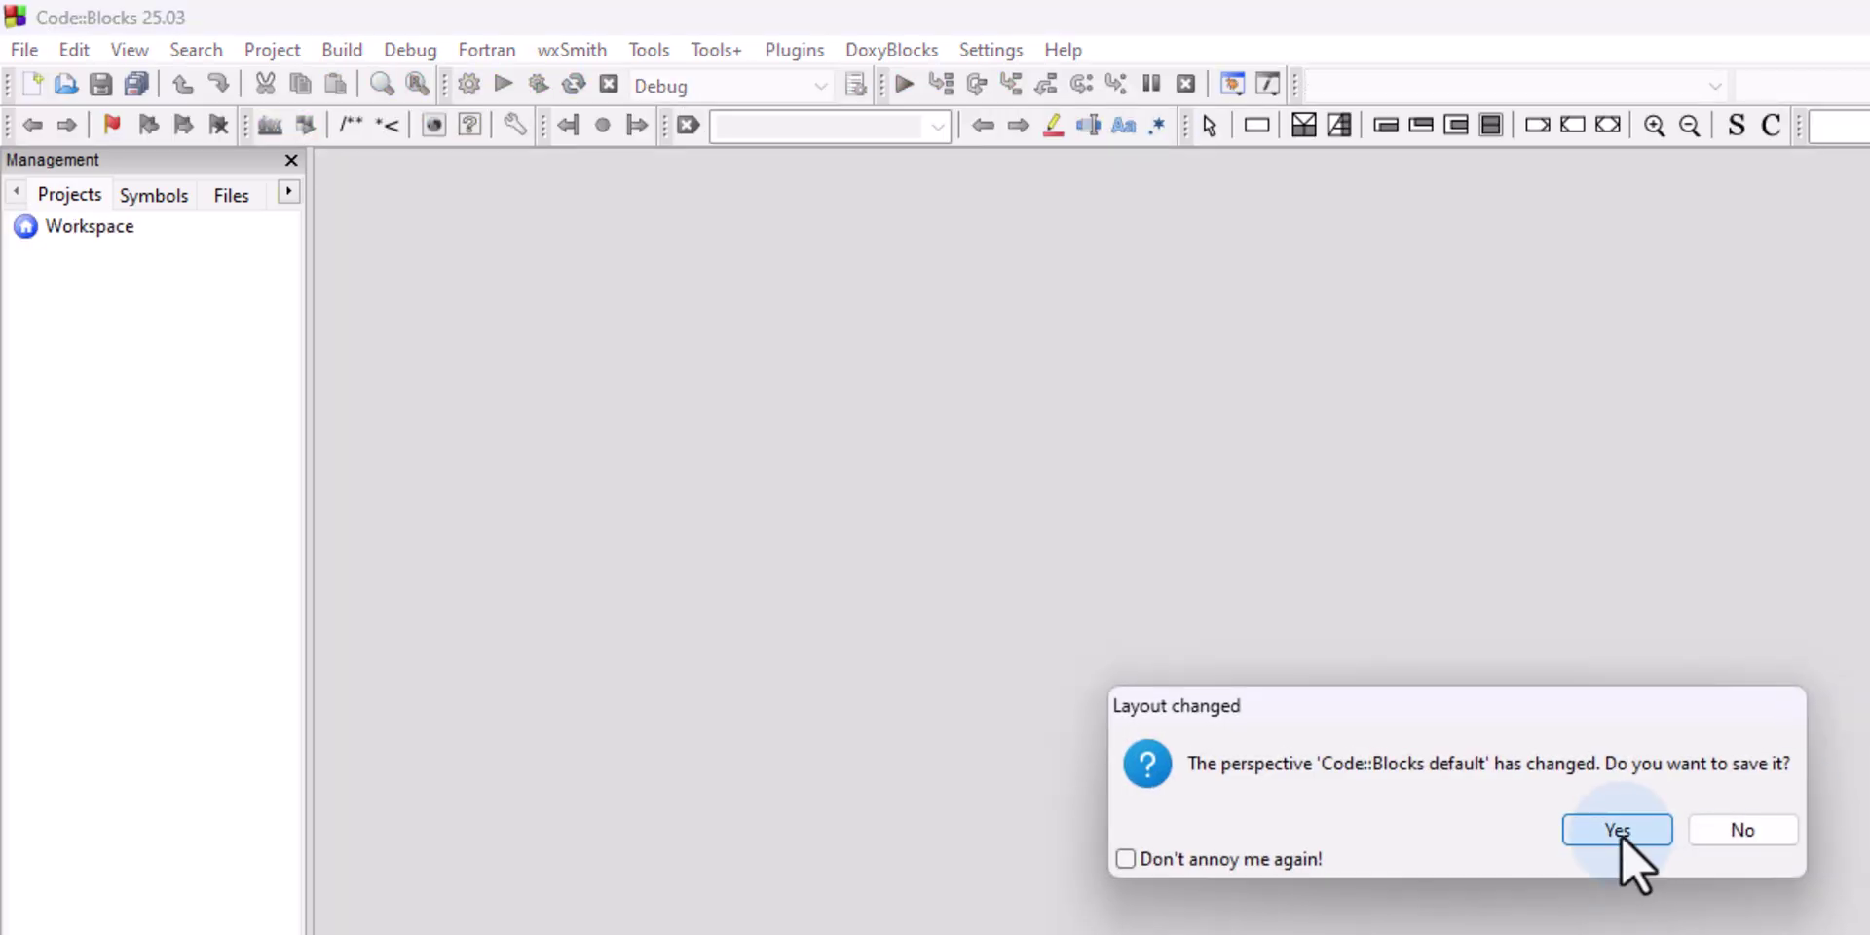
{"action": "left_click", "coordinate": [1619, 832]}
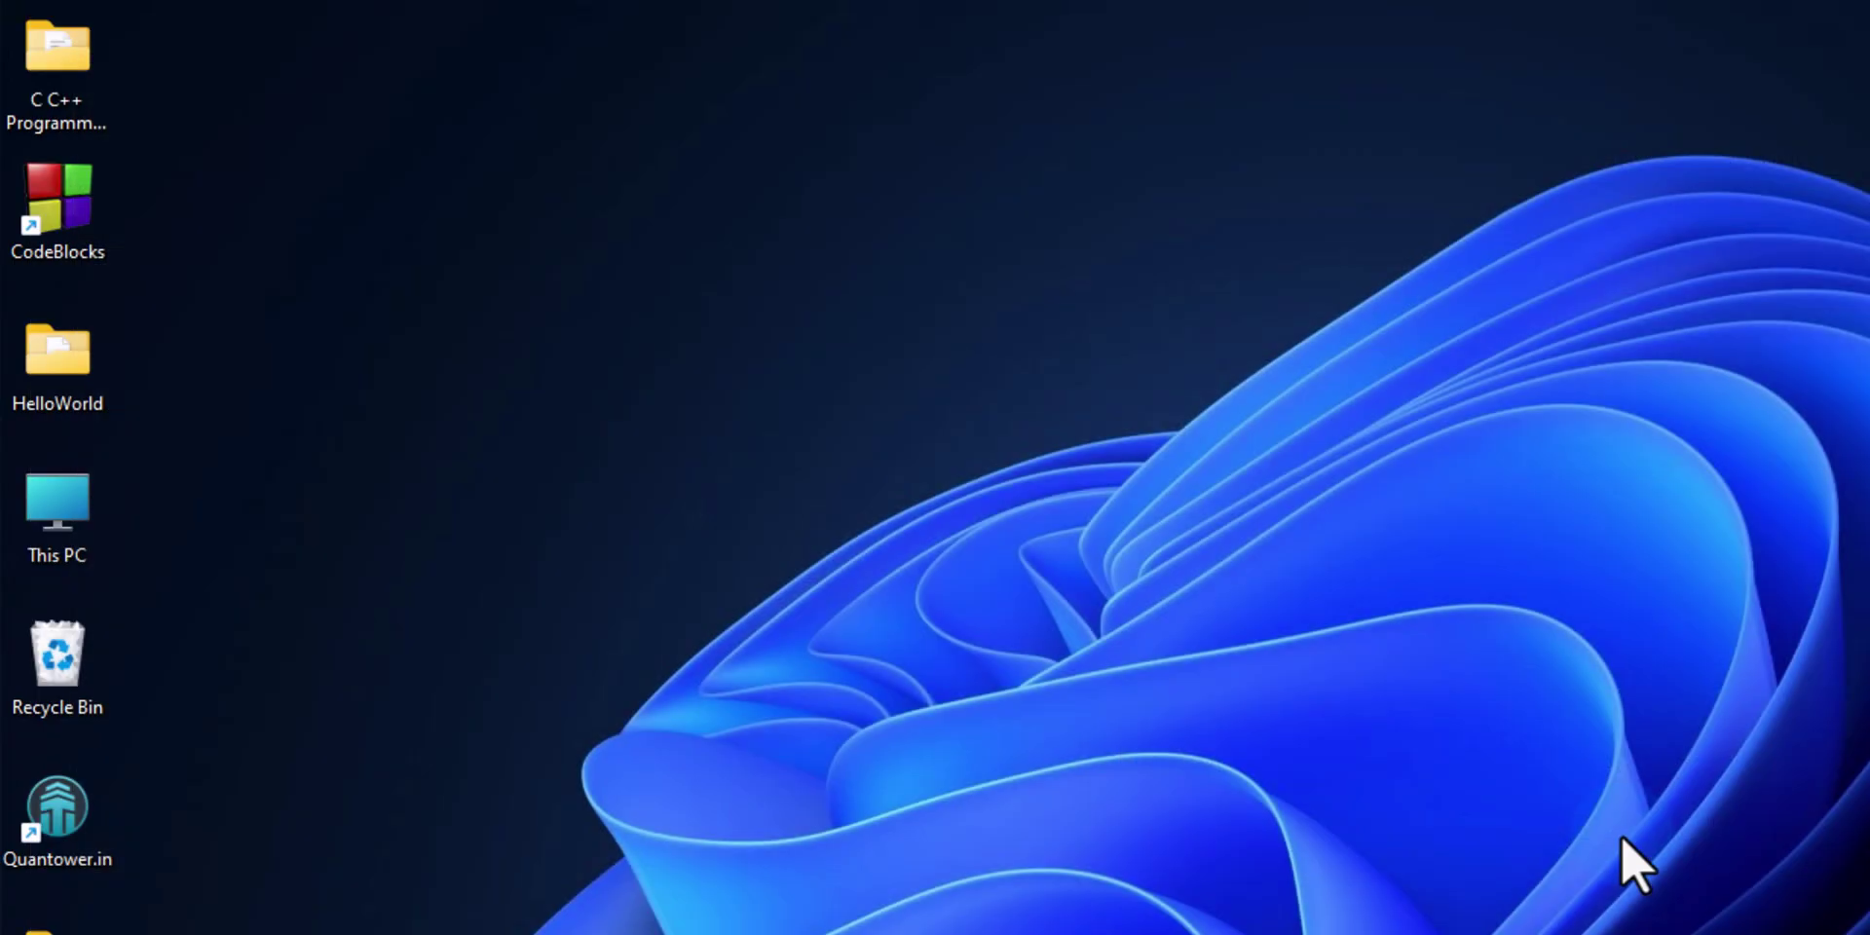